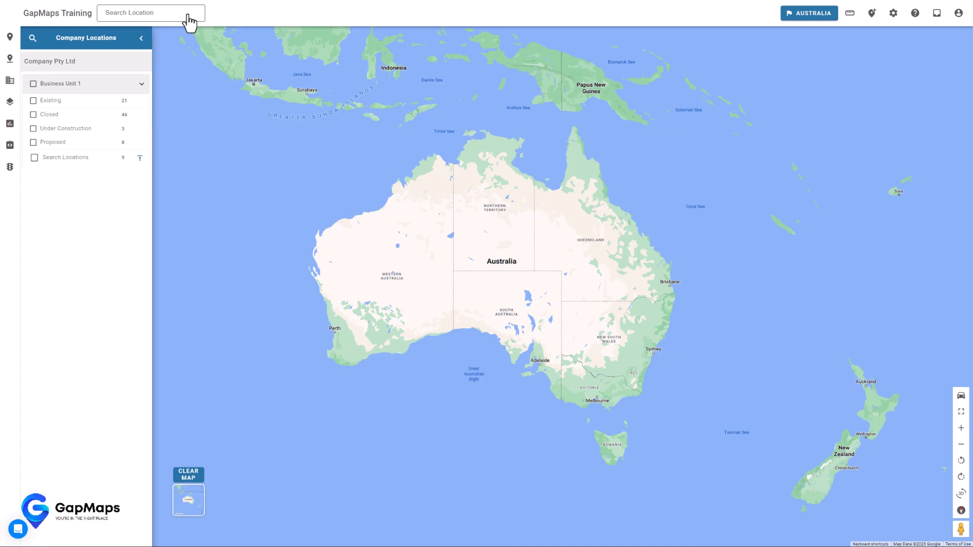
pyautogui.click(190, 22)
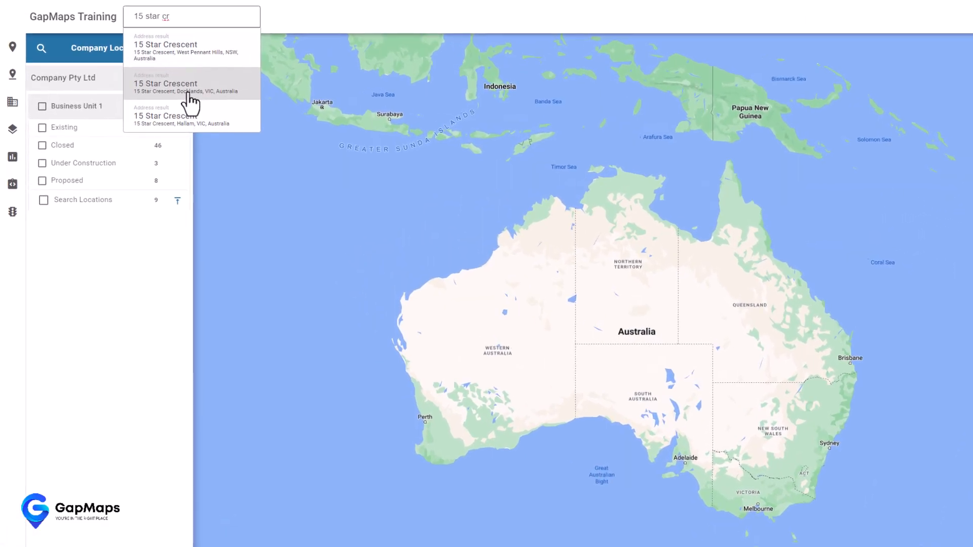
pyautogui.click(200, 104)
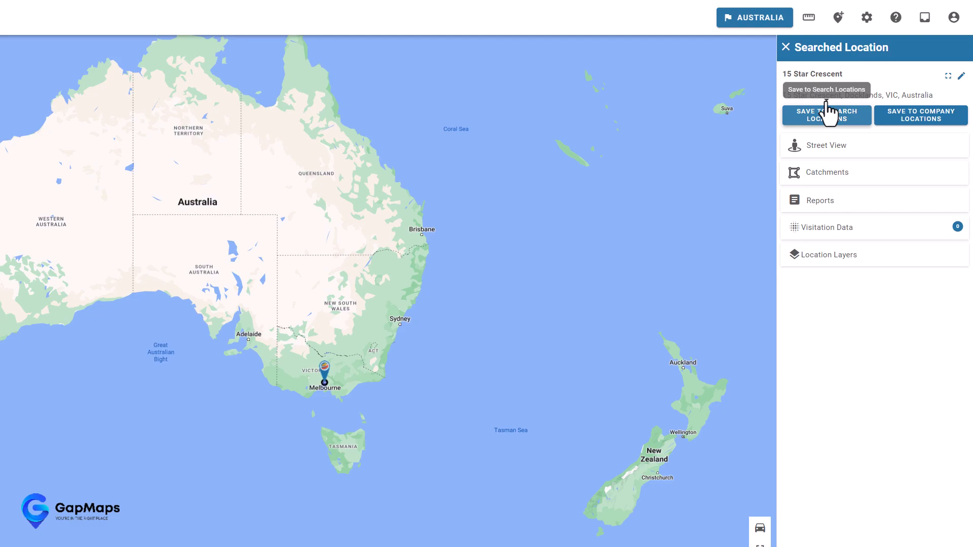
pyautogui.click(925, 122)
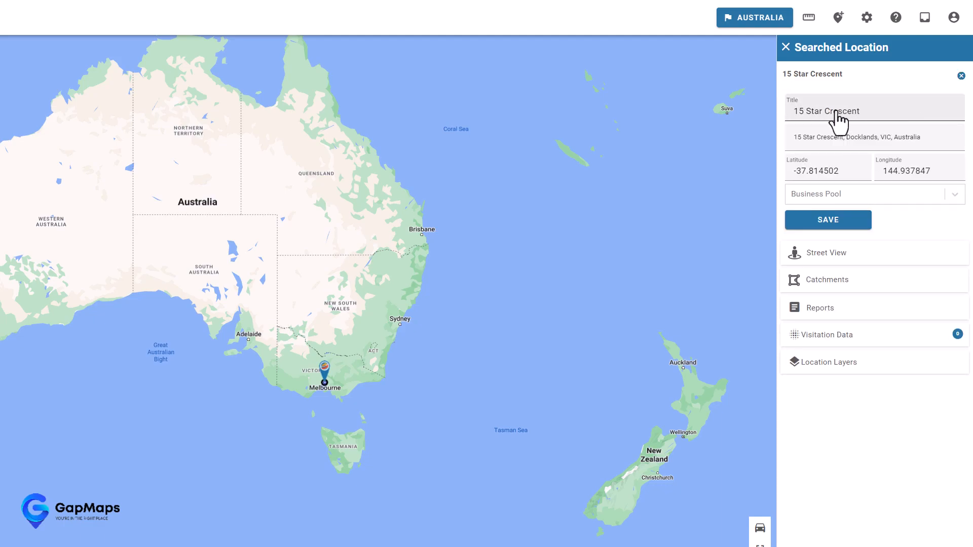
pyautogui.click(858, 196)
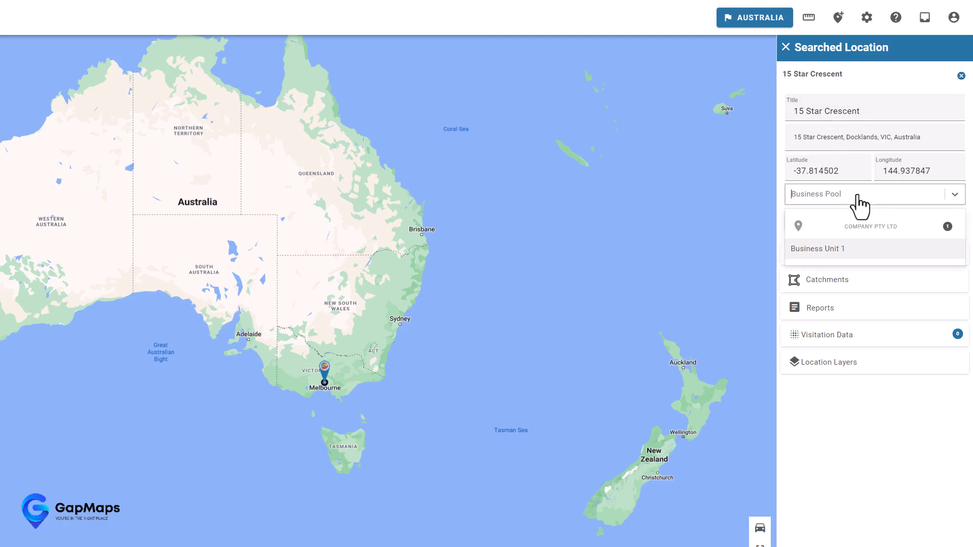
pyautogui.click(836, 249)
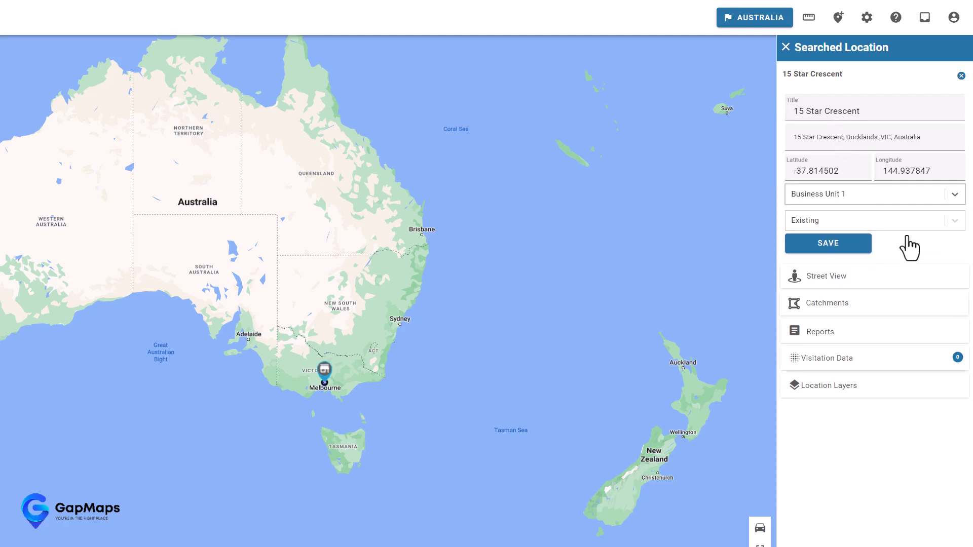
pyautogui.click(922, 223)
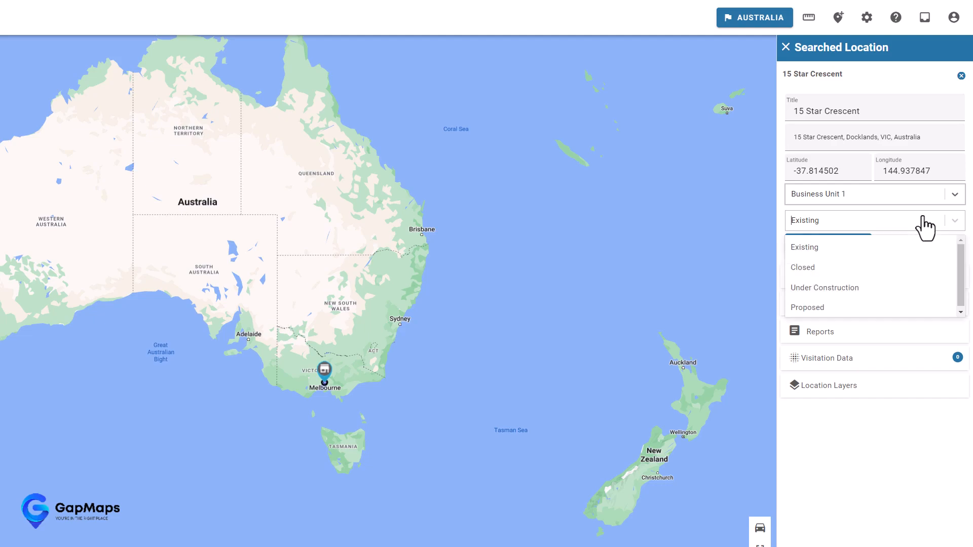
pyautogui.click(825, 292)
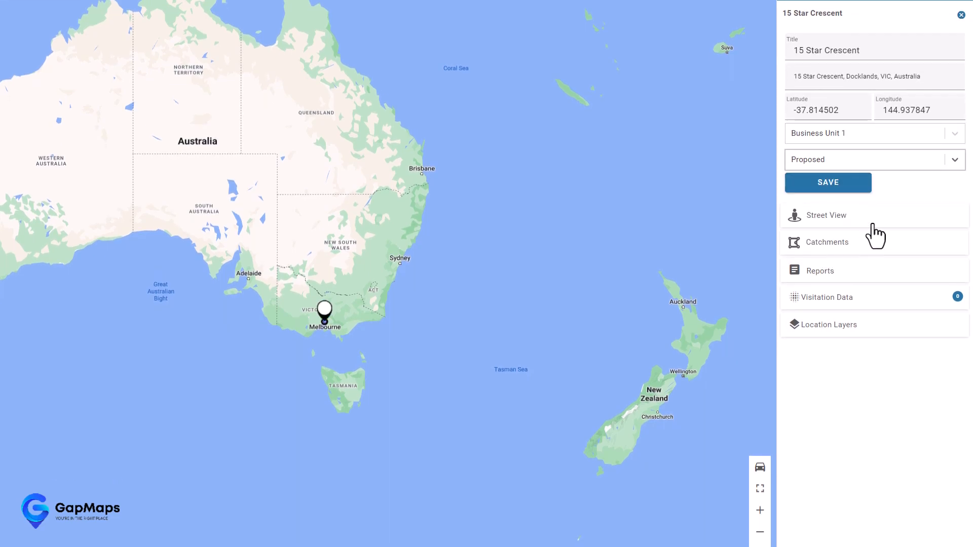
pyautogui.click(827, 183)
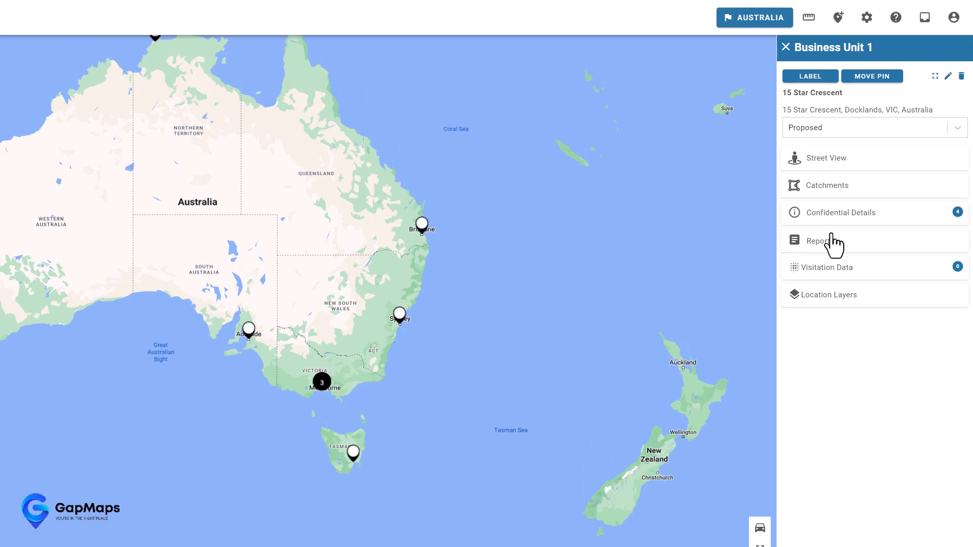
# - Zoom to the saved site, label its pin, and leave its status at Proposed
pyautogui.click(935, 77)
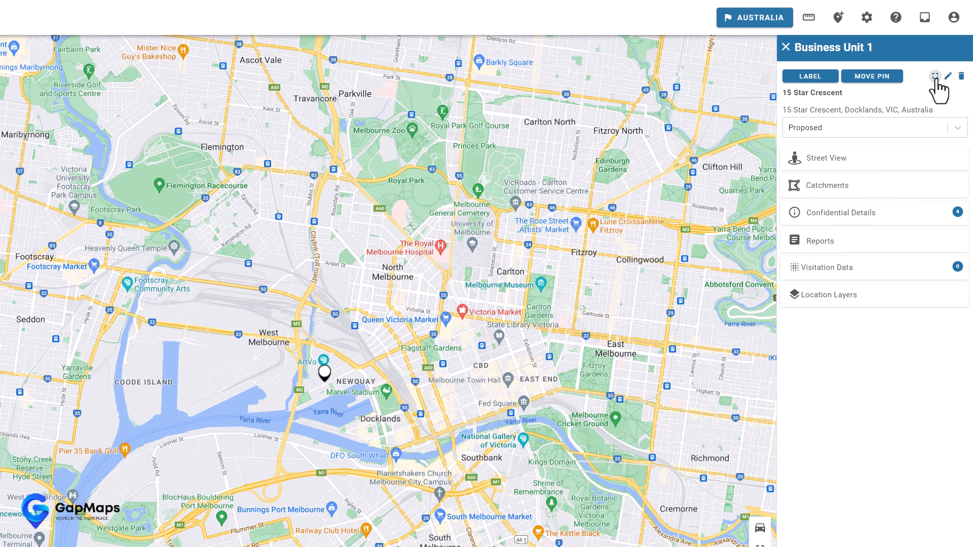
pyautogui.click(810, 76)
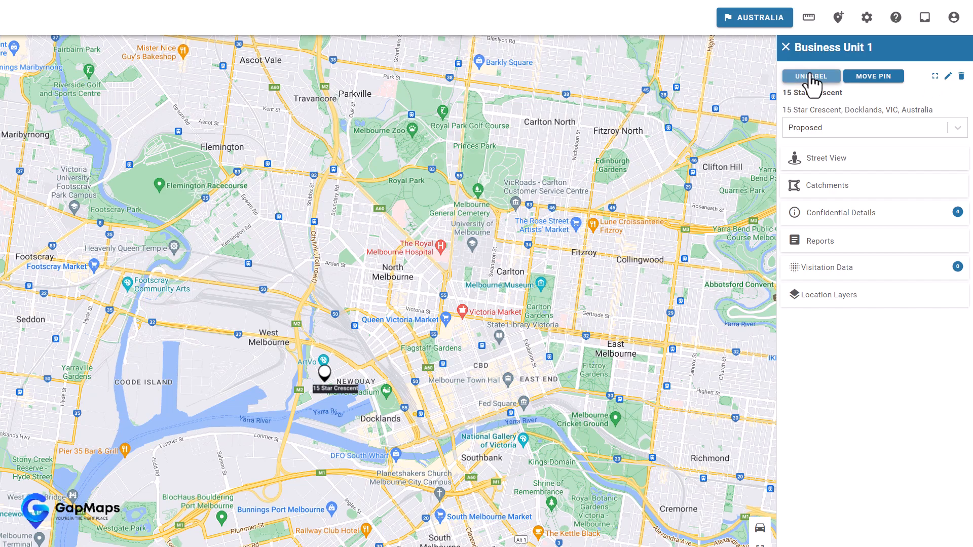
pyautogui.click(860, 77)
pyautogui.click(958, 130)
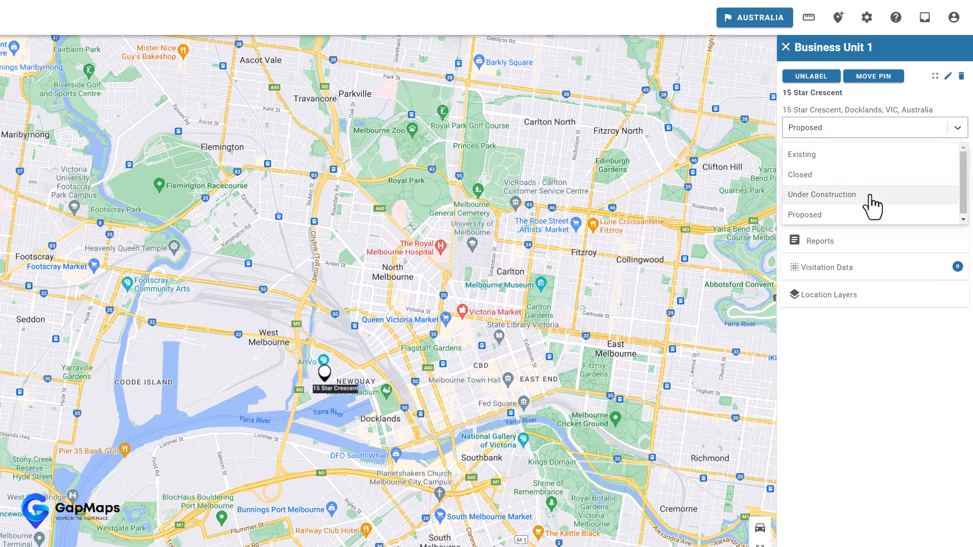
pyautogui.click(915, 133)
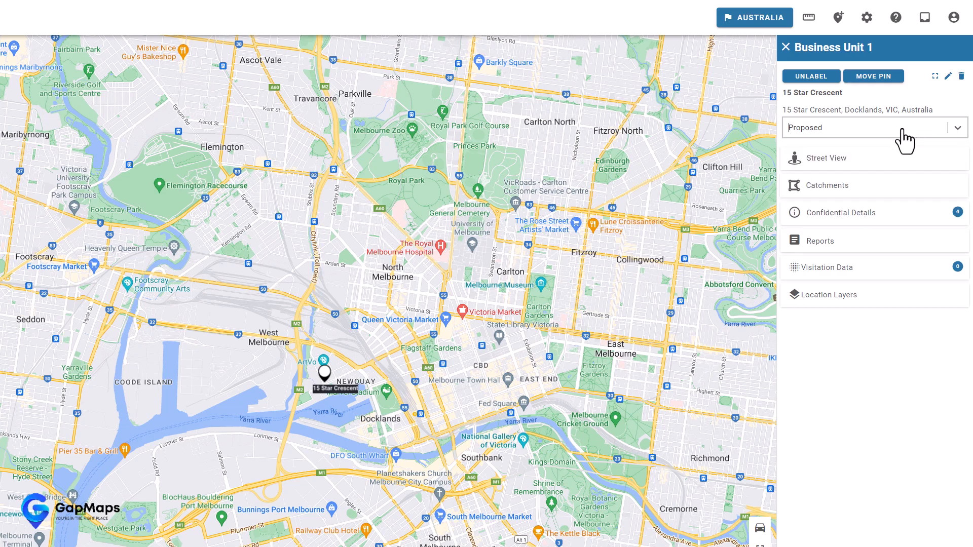
pyautogui.click(828, 161)
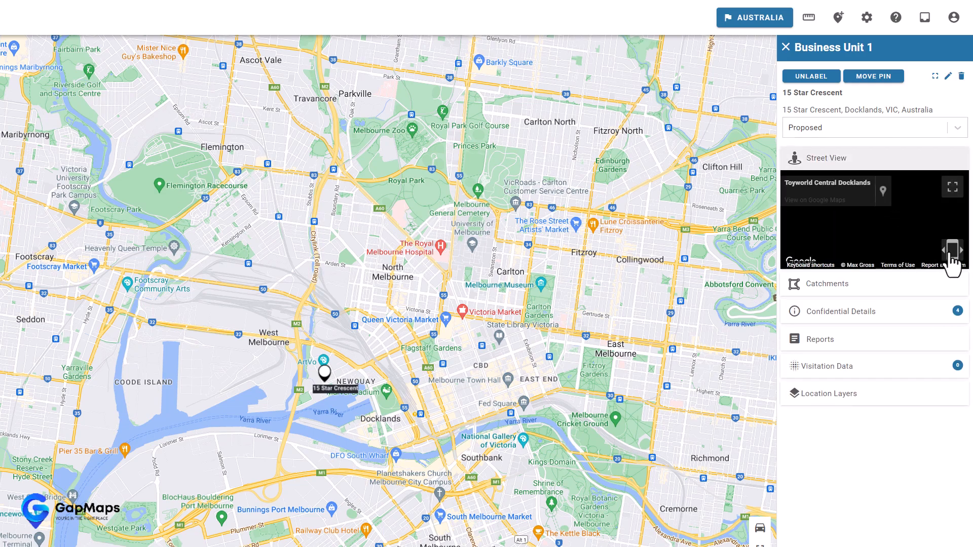
pyautogui.click(924, 219)
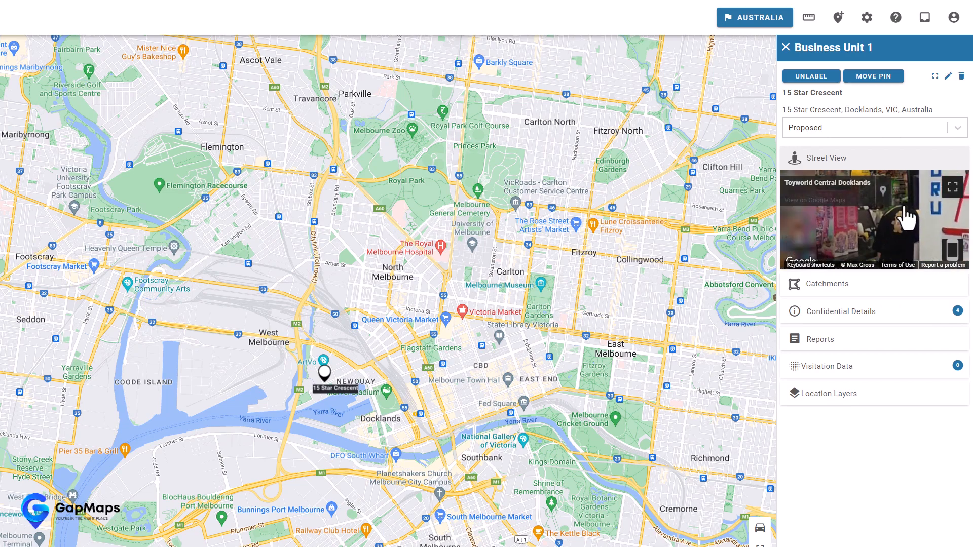
pyautogui.moveTo(825, 199); pyautogui.dragTo(723, 204)
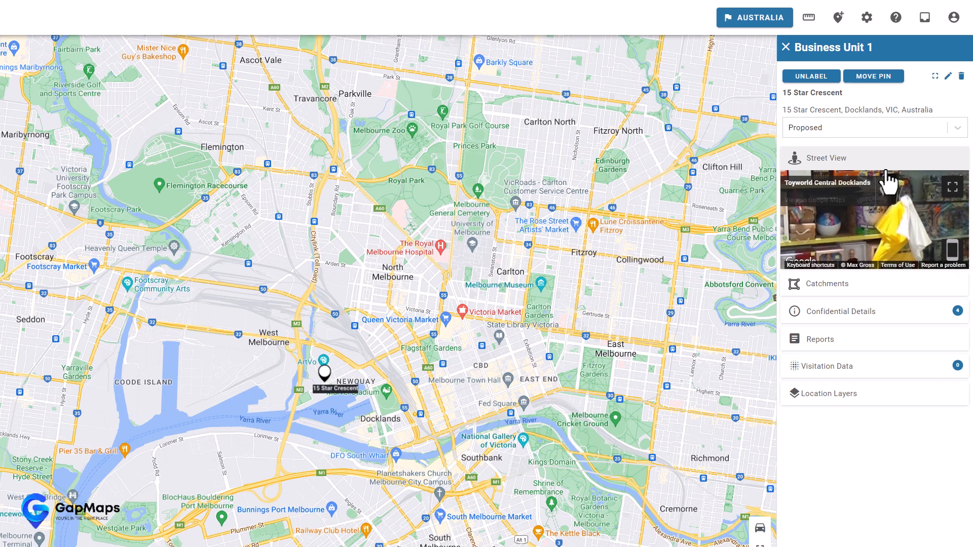
pyautogui.click(858, 159)
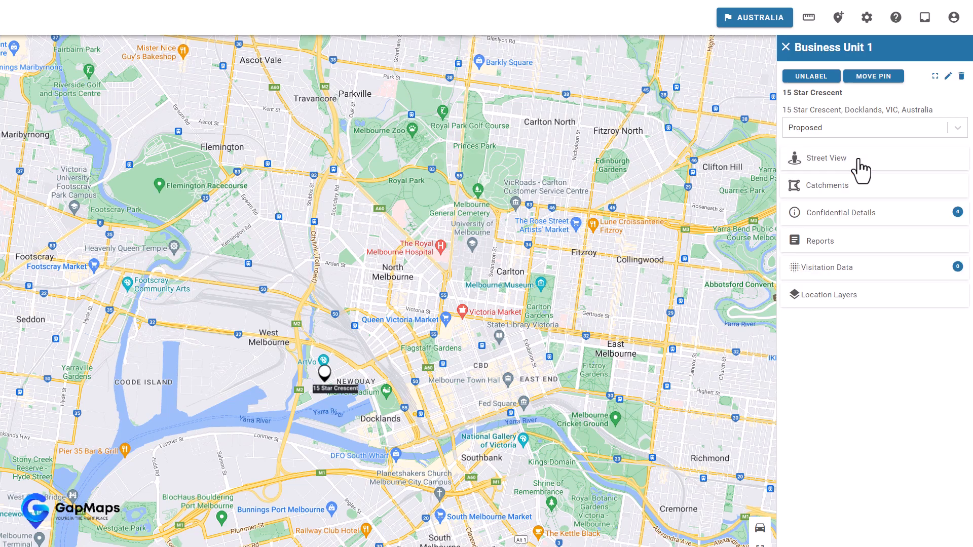
# - Expand the site's catchments, display the 3km radius circle, then hide it again
pyautogui.click(829, 187)
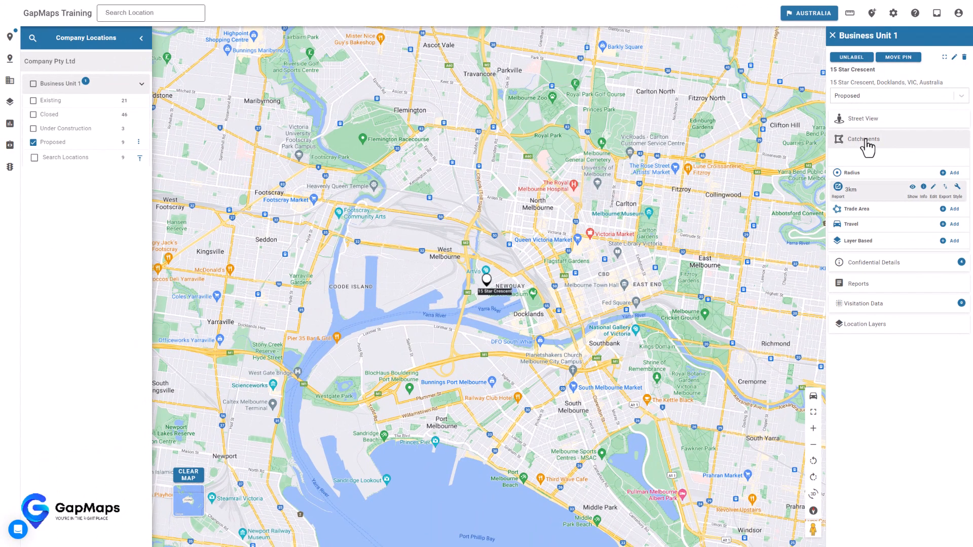
pyautogui.click(875, 197)
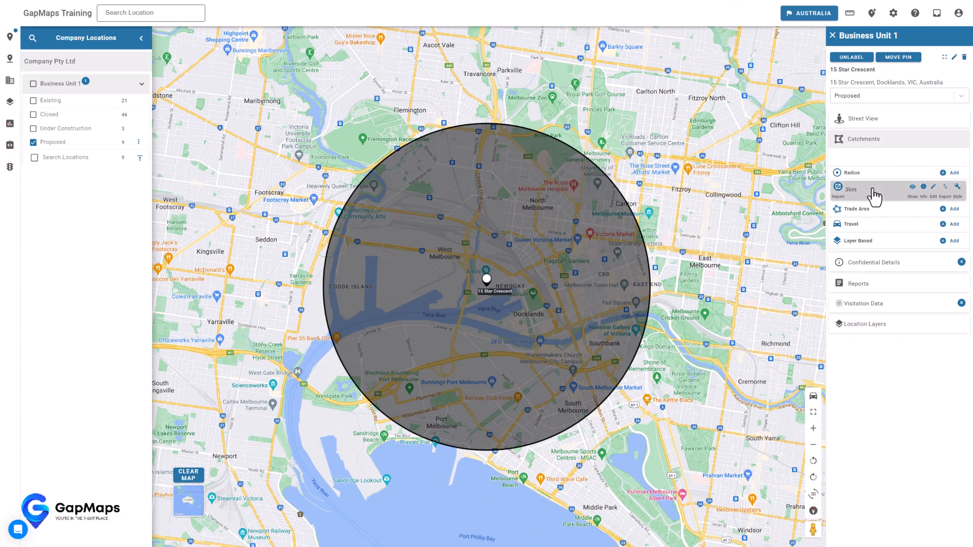
pyautogui.click(912, 187)
pyautogui.click(912, 186)
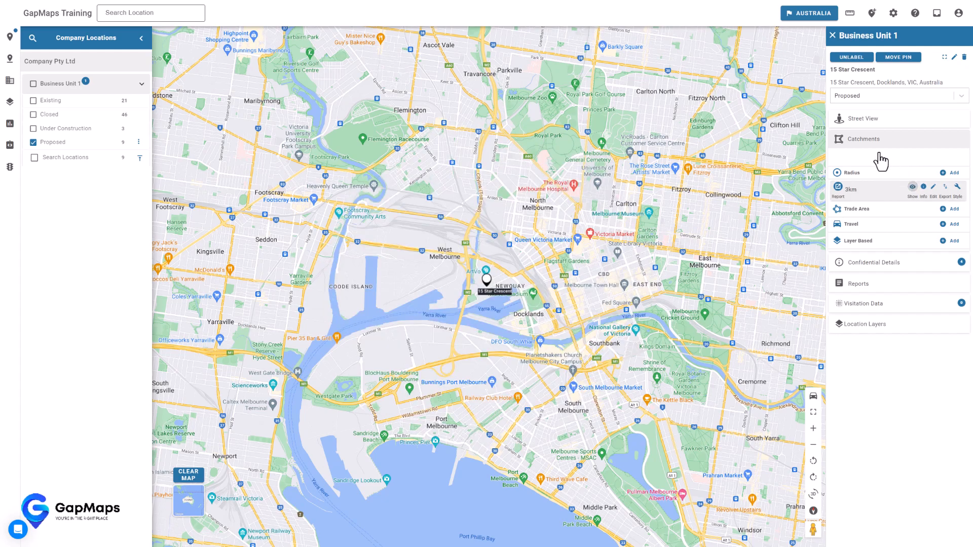
# - Add a radius catchment named 5km with its radius changed from 3 to 5
pyautogui.click(951, 174)
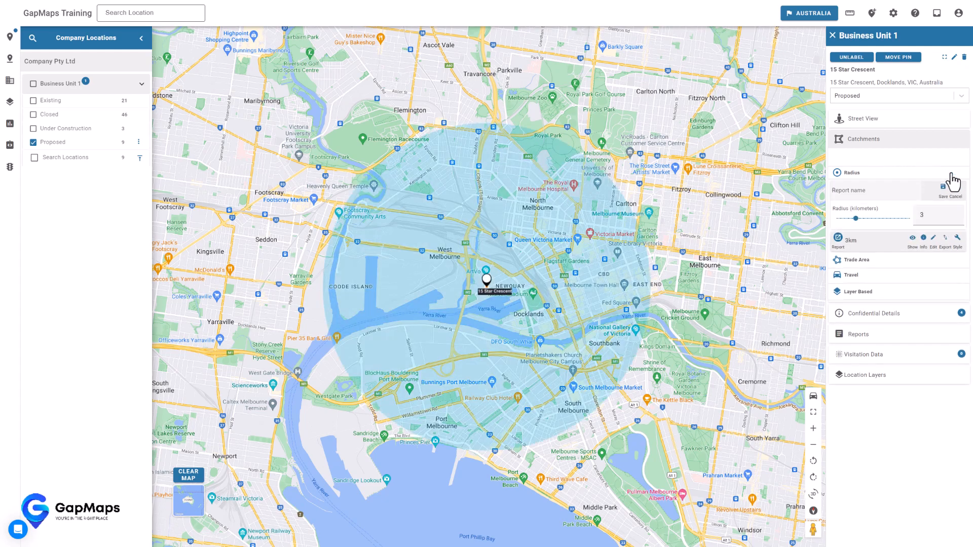
pyautogui.click(859, 195)
pyautogui.write('5km')
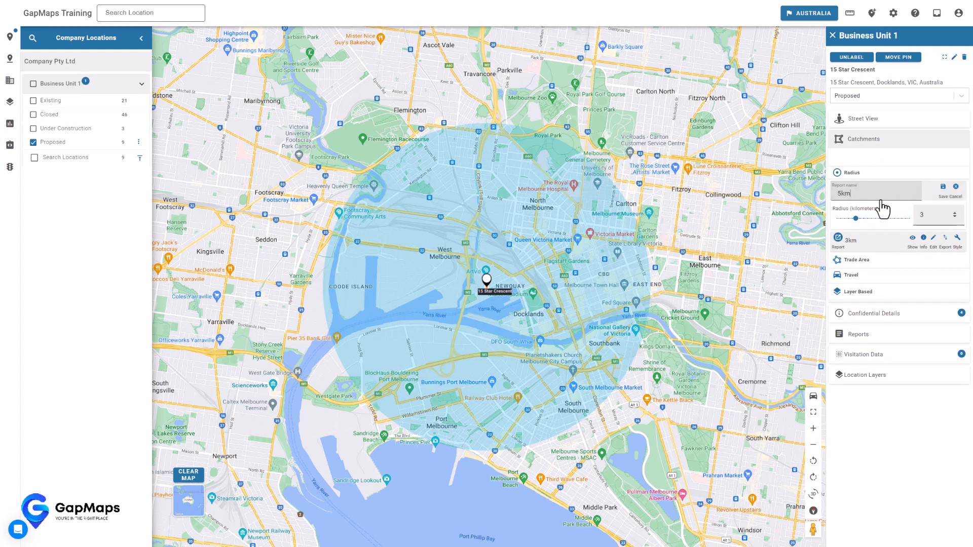
pyautogui.doubleClick(922, 216)
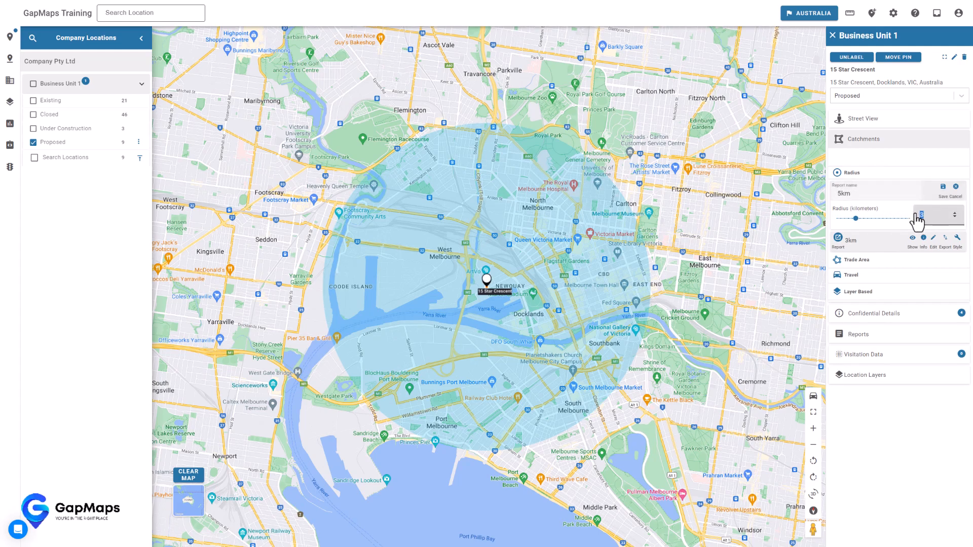
pyautogui.write('5')
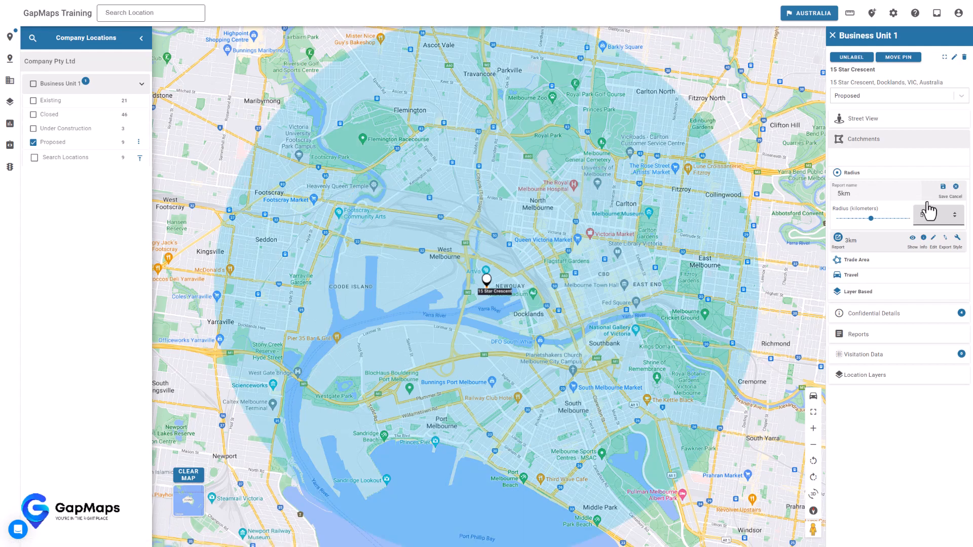
pyautogui.click(943, 186)
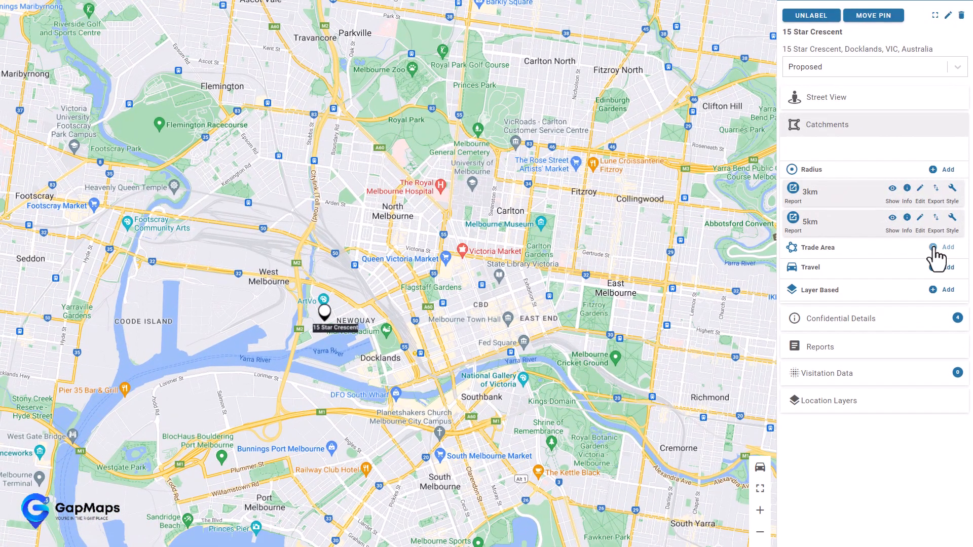
# - Draw a freehand trade-area polygon around the site on the map
pyautogui.click(946, 231)
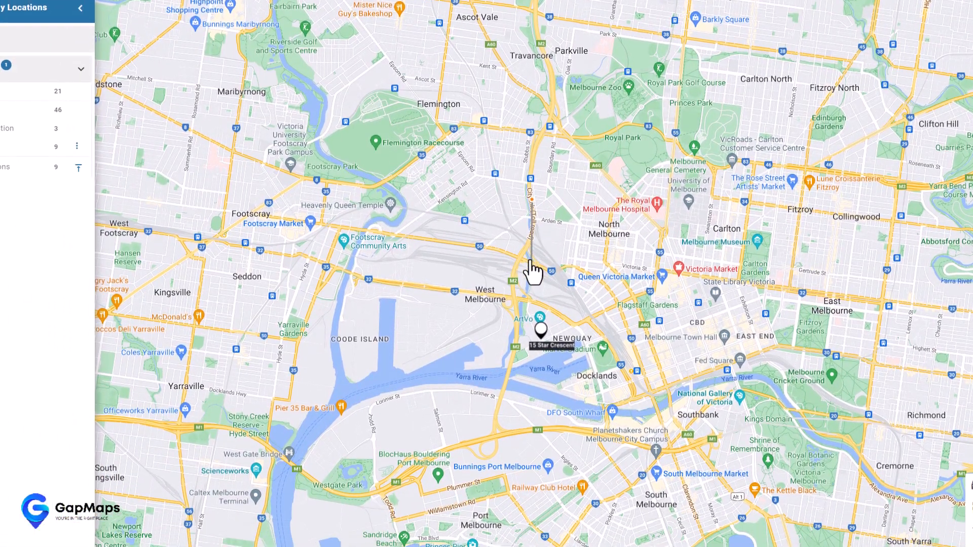
pyautogui.click(530, 303)
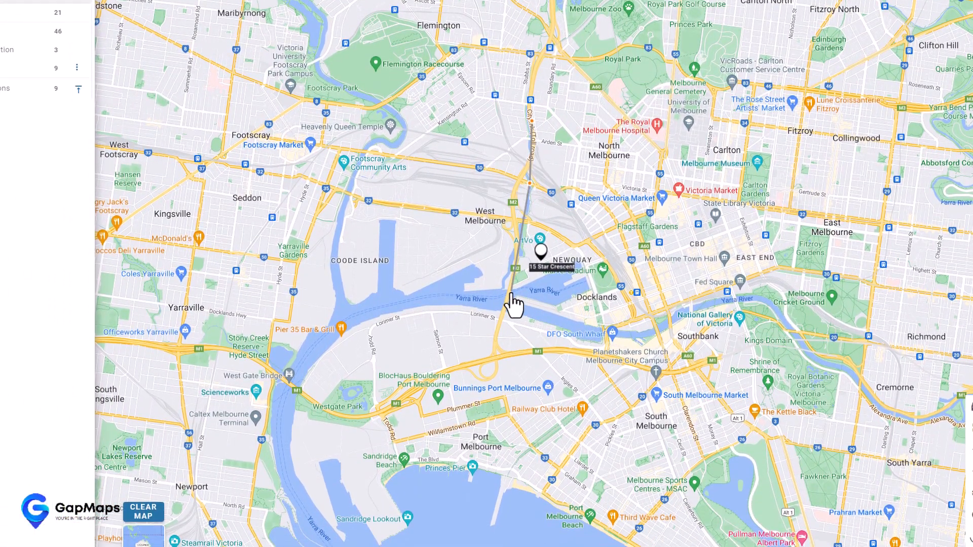
pyautogui.click(511, 292)
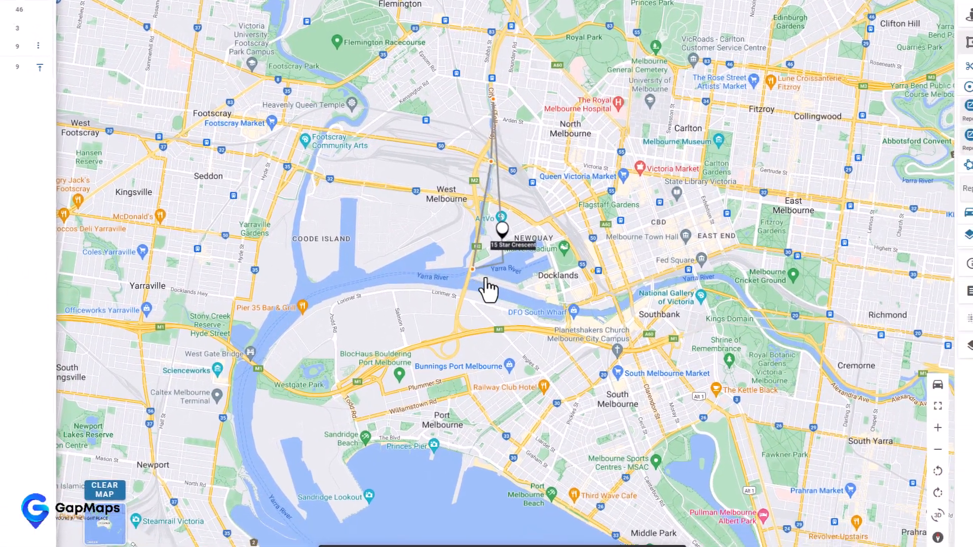
pyautogui.click(568, 319)
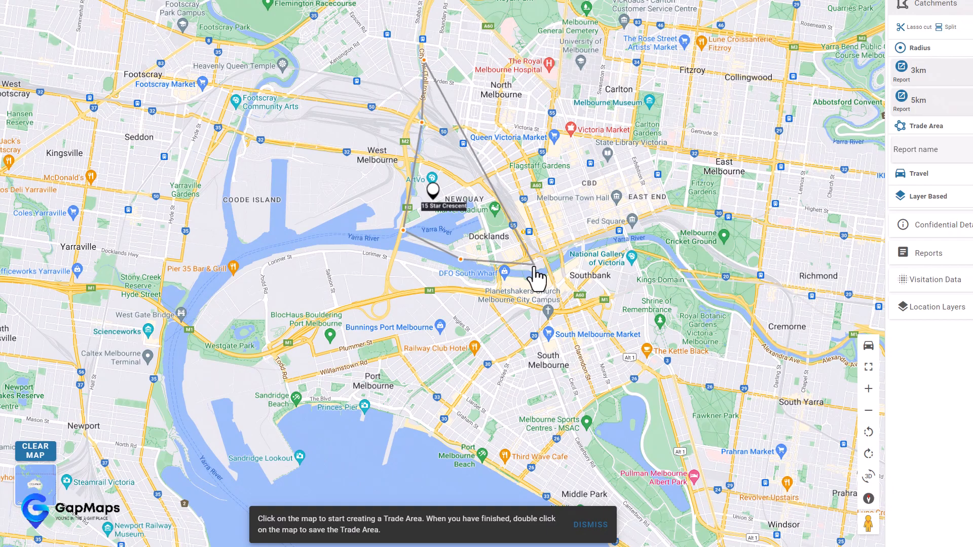
pyautogui.click(534, 265)
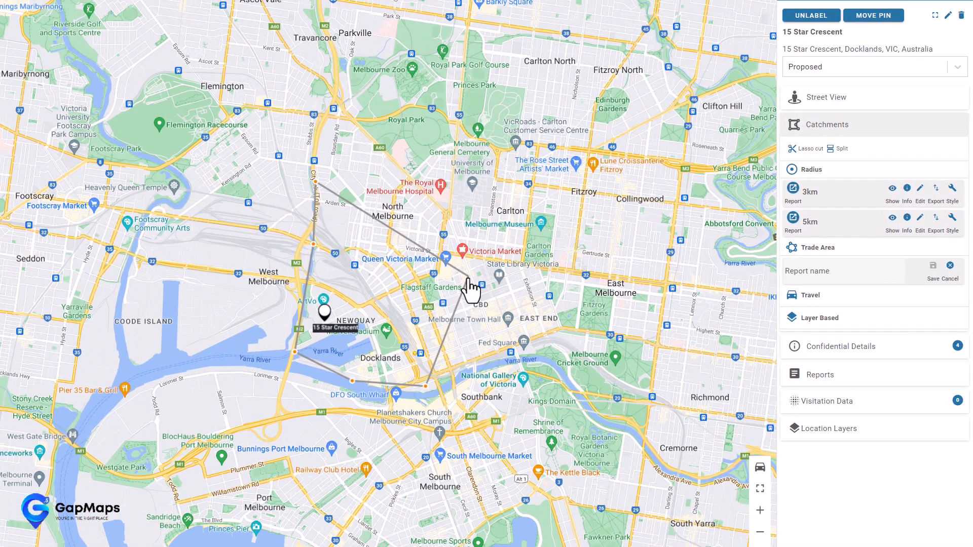
pyautogui.doubleClick(469, 278)
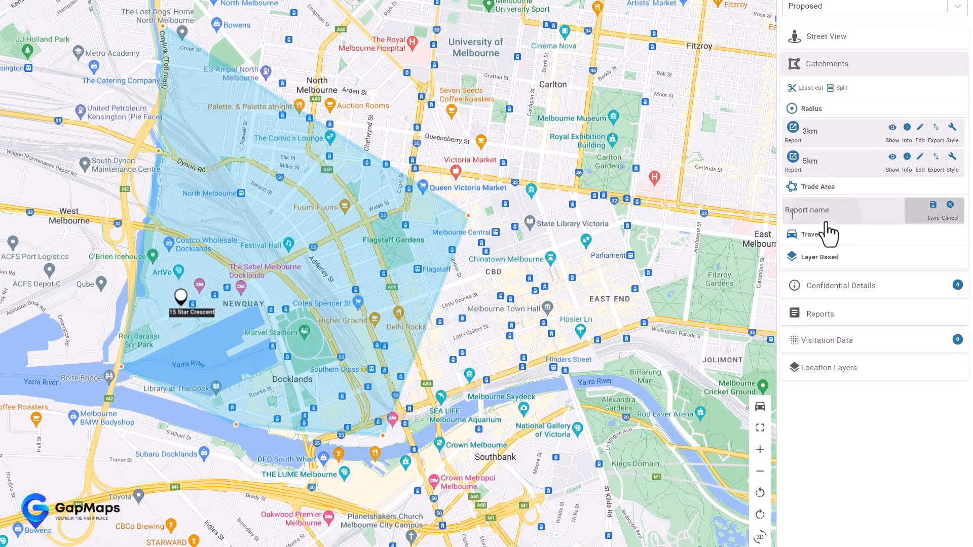
# - Name the drawn trade area Freeform, save it, and hide its polygon
pyautogui.click(824, 278)
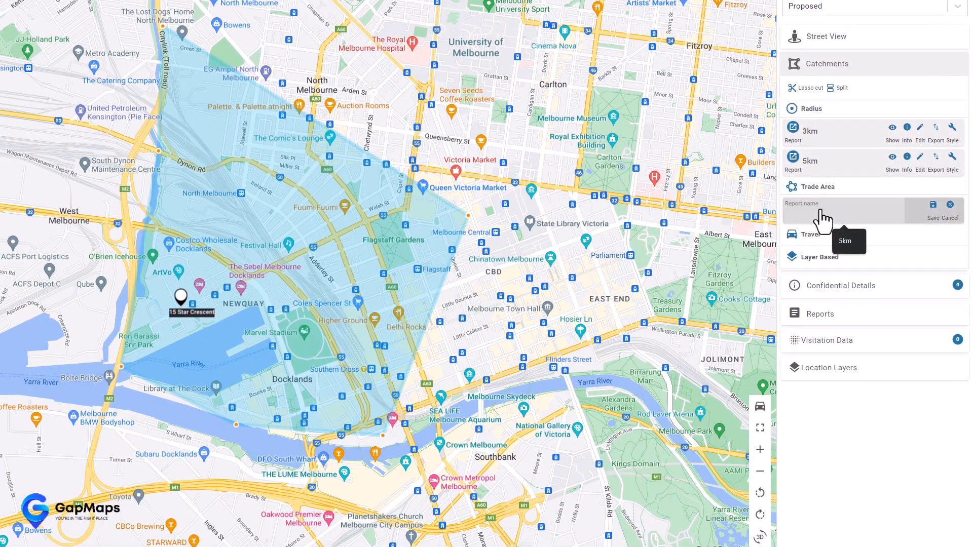
pyautogui.write('Freeform')
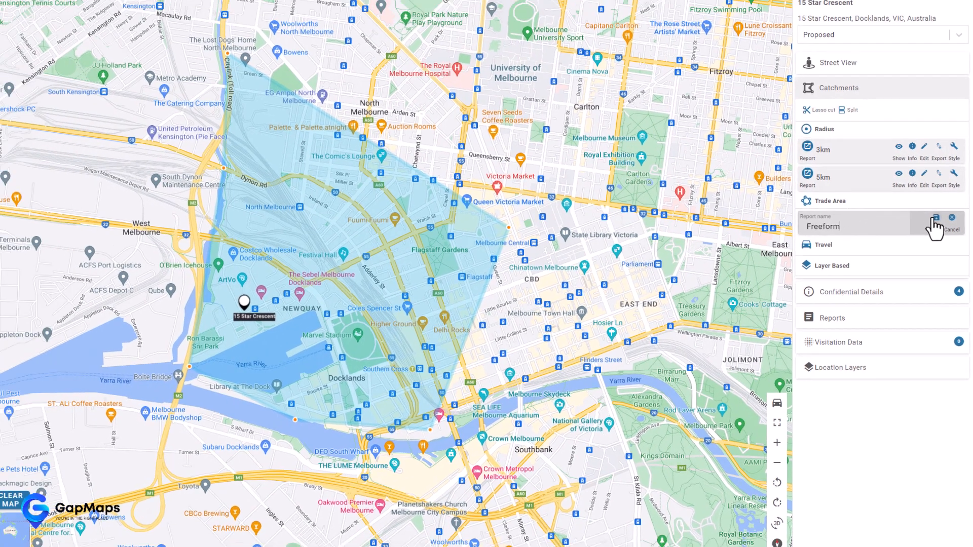
pyautogui.click(934, 228)
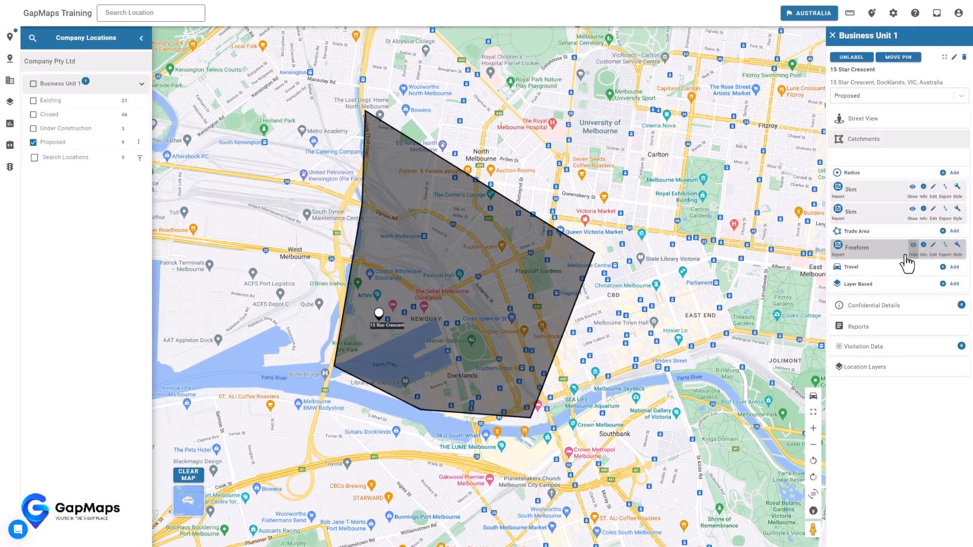
pyautogui.click(898, 218)
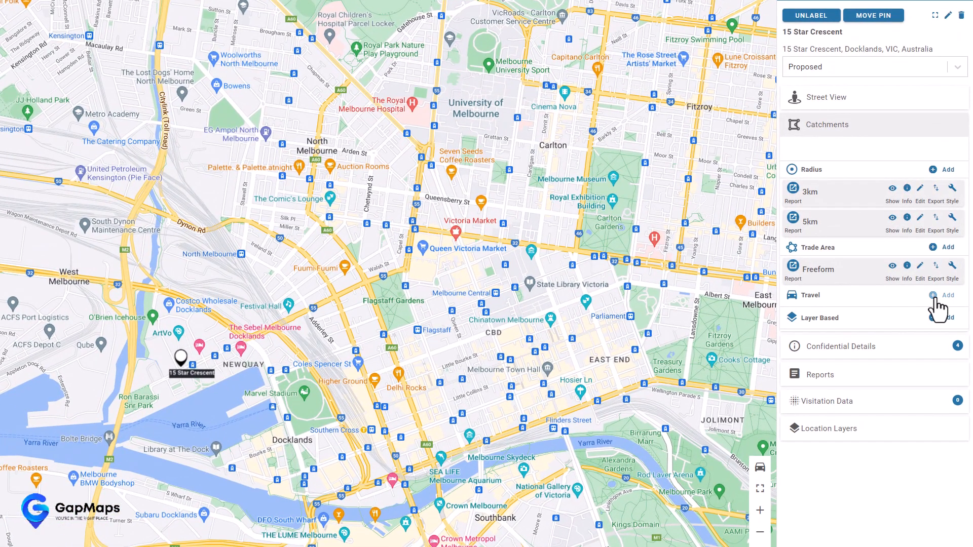
# - Start a travel catchment with Drive time as the type and 7 minutes
pyautogui.click(943, 269)
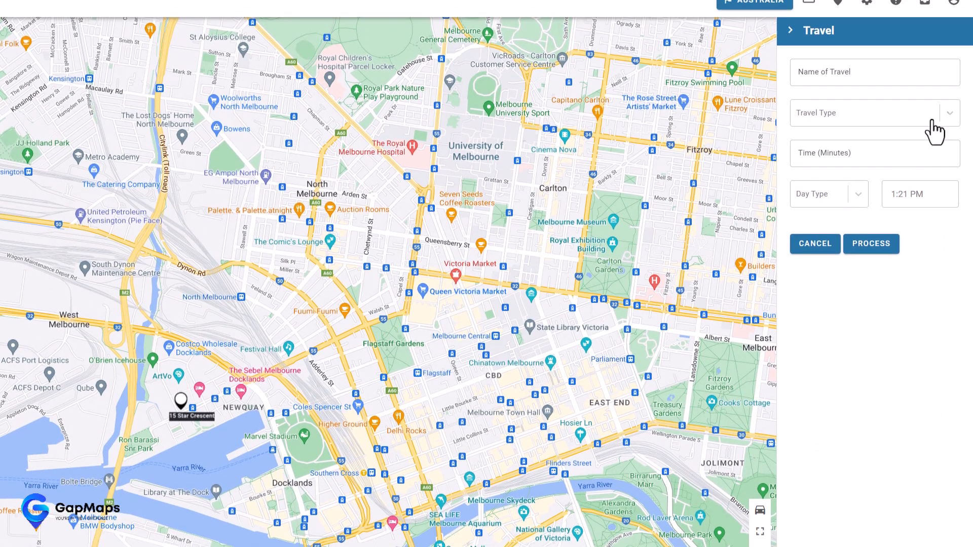
pyautogui.click(934, 78)
pyautogui.click(885, 180)
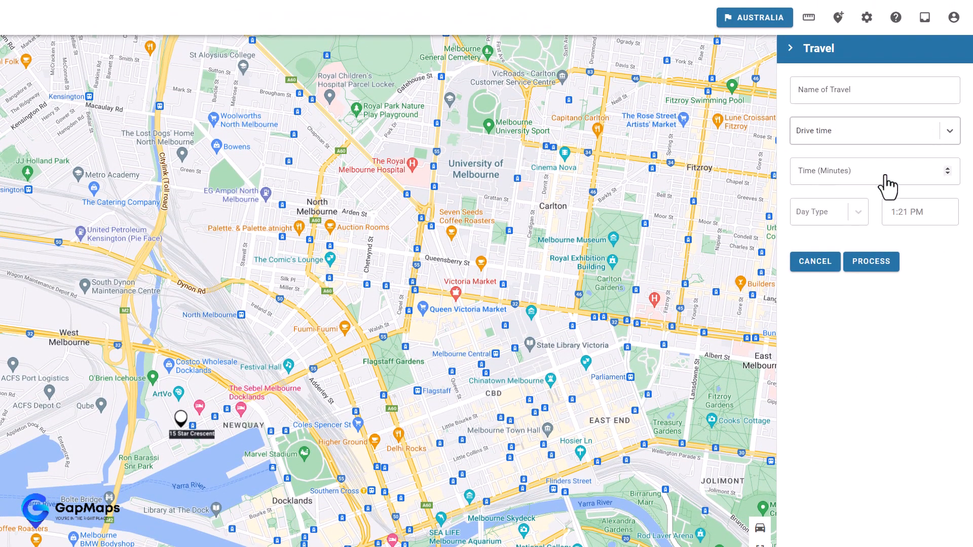
pyautogui.click(888, 188)
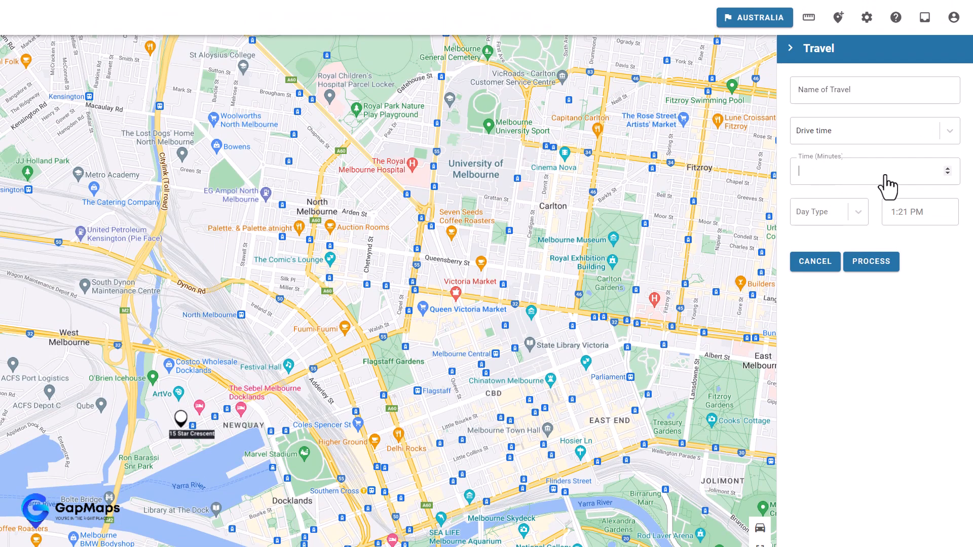
pyautogui.write('7')
# - Set it to Wednesday at 1:00 PM, name it 7m Drive, and process it
pyautogui.click(860, 213)
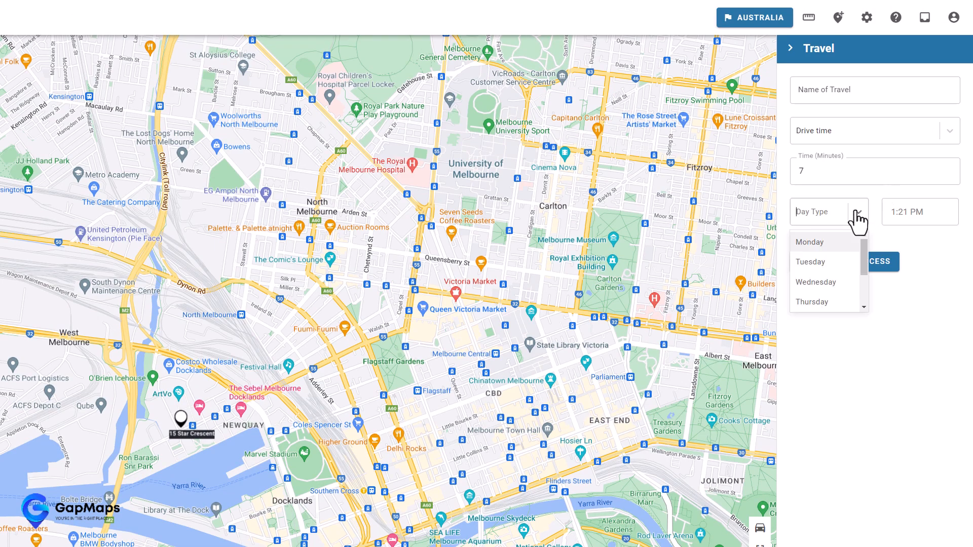
pyautogui.click(821, 282)
pyautogui.click(904, 218)
pyautogui.click(895, 307)
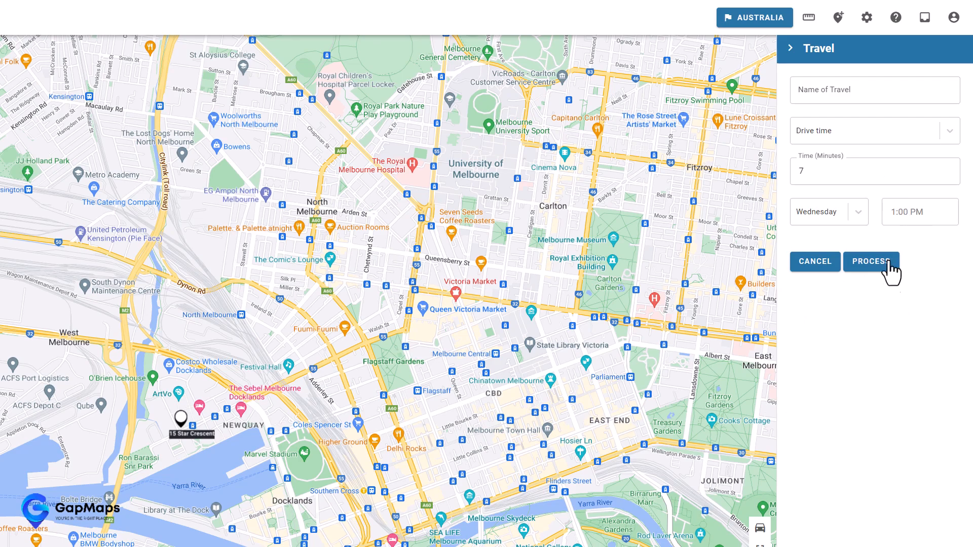
pyautogui.click(874, 90)
pyautogui.write('7m Drive')
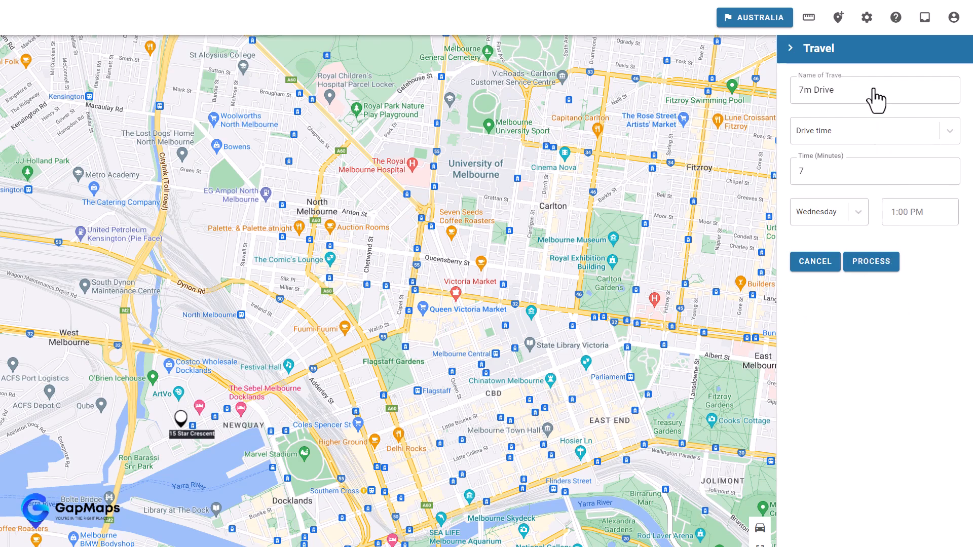
pyautogui.click(876, 264)
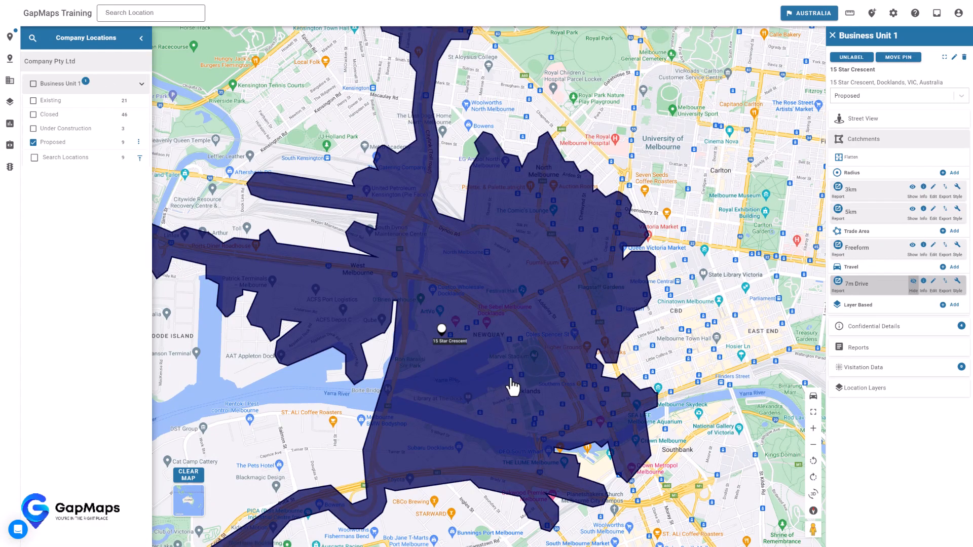
pyautogui.scroll(-1, 511, 388)
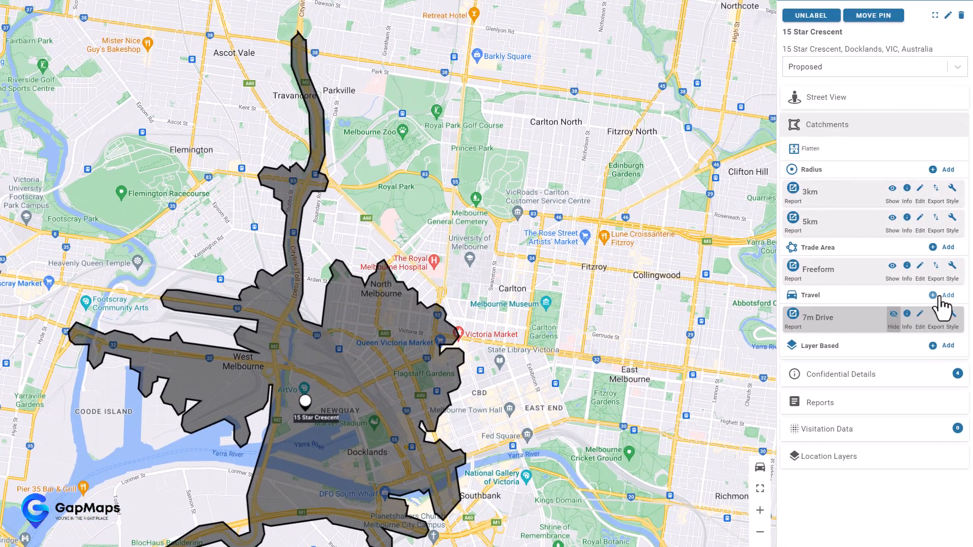
# - Start another travel catchment with Drive time as the type and 15 minutes
pyautogui.click(953, 267)
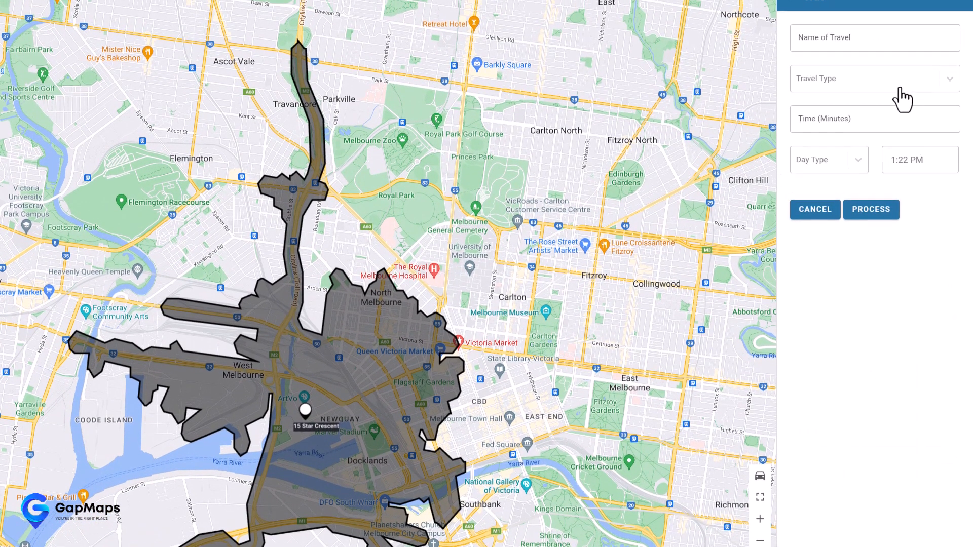
pyautogui.click(900, 87)
pyautogui.click(821, 125)
pyautogui.click(840, 120)
pyautogui.write('15')
# - Set it to Wednesday at 1:00 PM, name it 15m drive, and process it
pyautogui.click(829, 212)
pyautogui.click(833, 281)
pyautogui.click(912, 212)
pyautogui.click(902, 313)
pyautogui.click(835, 87)
pyautogui.write('15m drive')
pyautogui.click(871, 261)
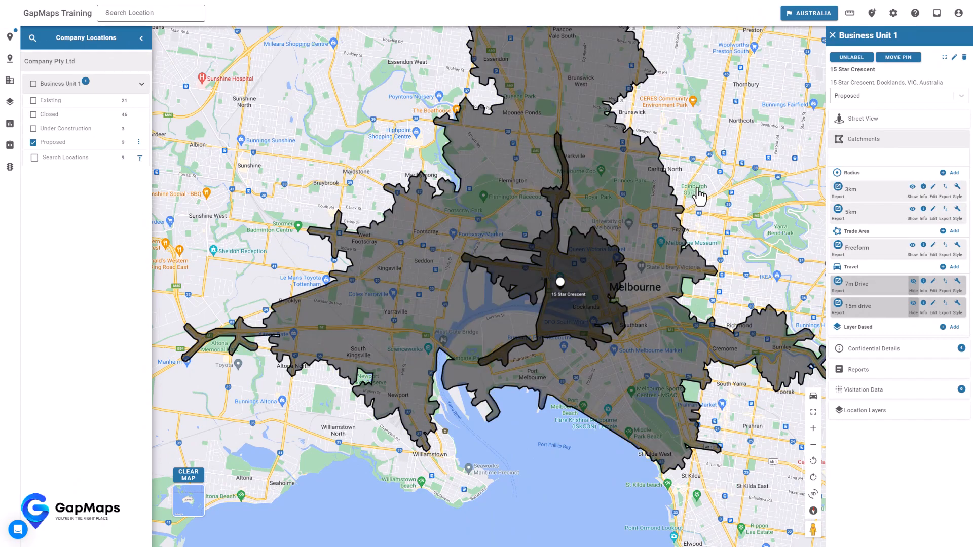
# - Hide the 7m Drive and 15m drive polygons and recentre the map on Melbourne
pyautogui.click(912, 280)
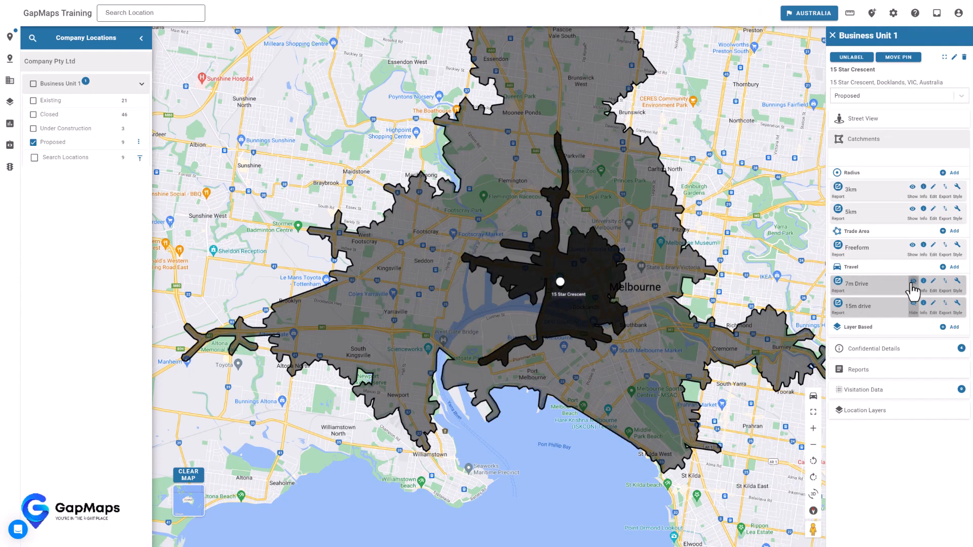
pyautogui.click(913, 303)
pyautogui.moveTo(766, 262); pyautogui.dragTo(735, 308)
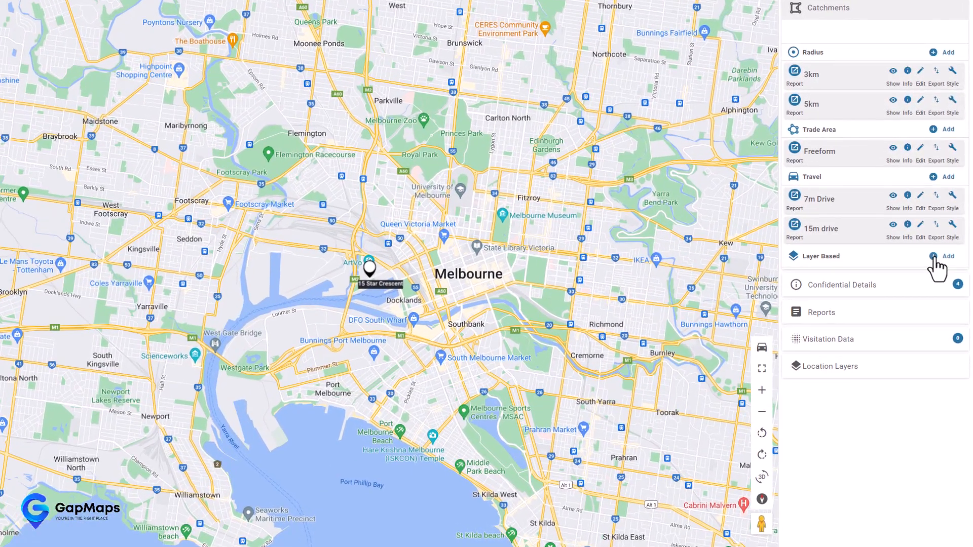
# - Start a layer-based trade area using 2021 census Suburb And Locality 2021 boundaries
pyautogui.click(952, 327)
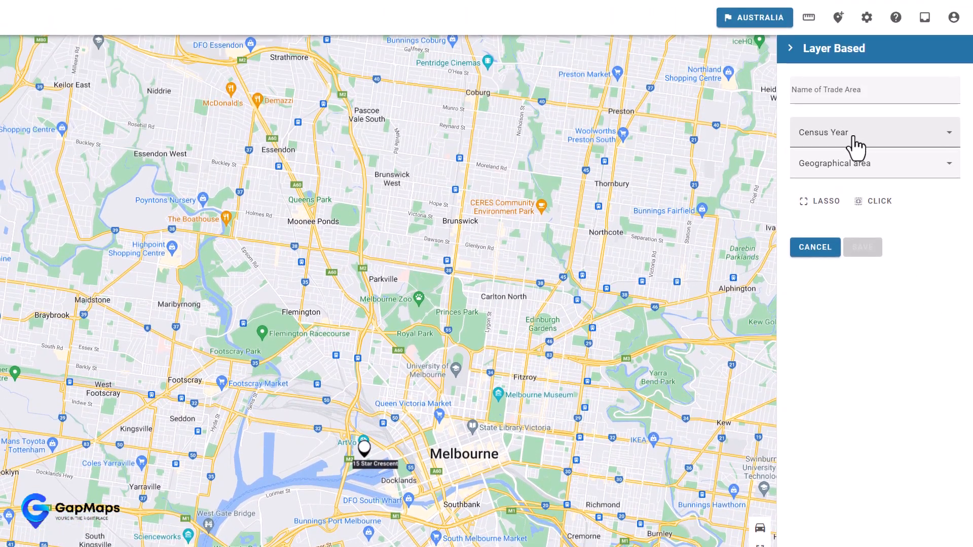
pyautogui.click(852, 146)
pyautogui.click(831, 171)
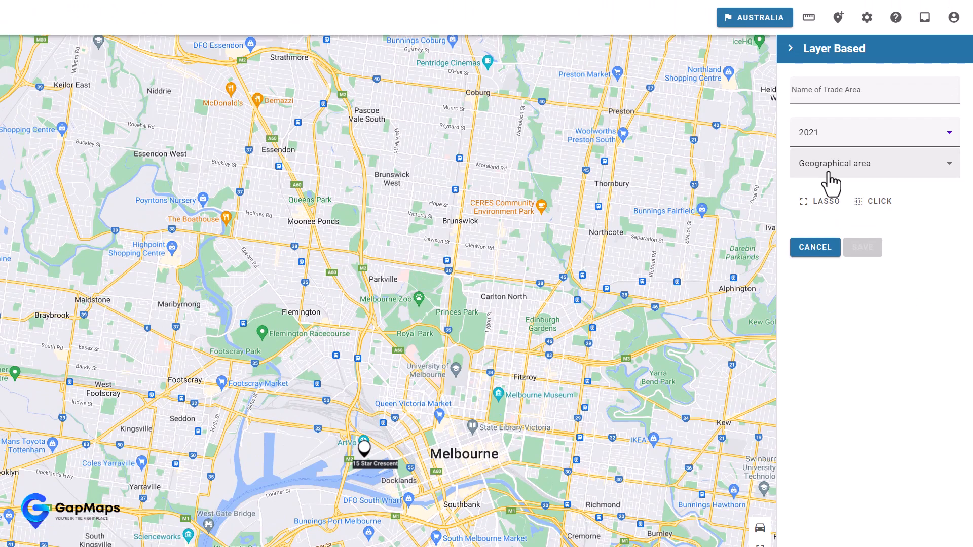
pyautogui.click(847, 167)
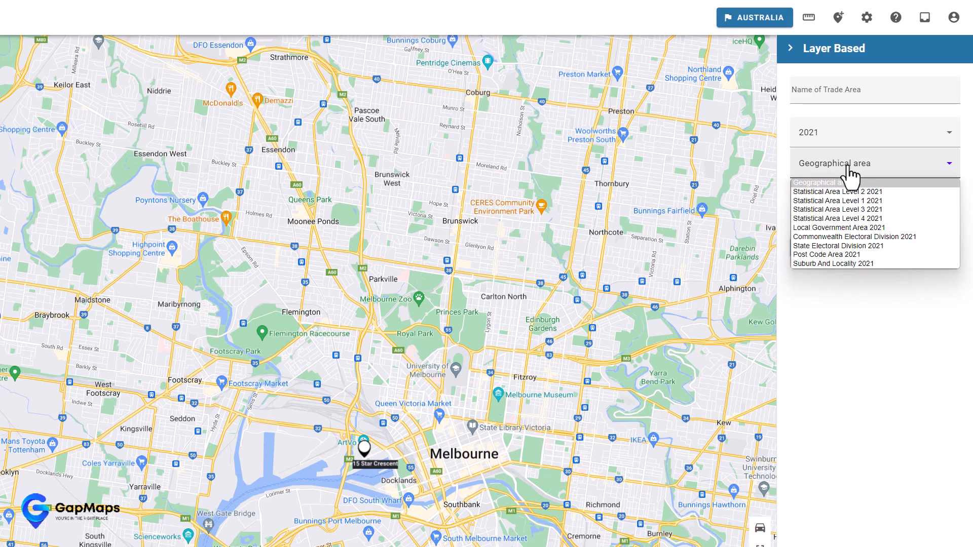
pyautogui.click(830, 264)
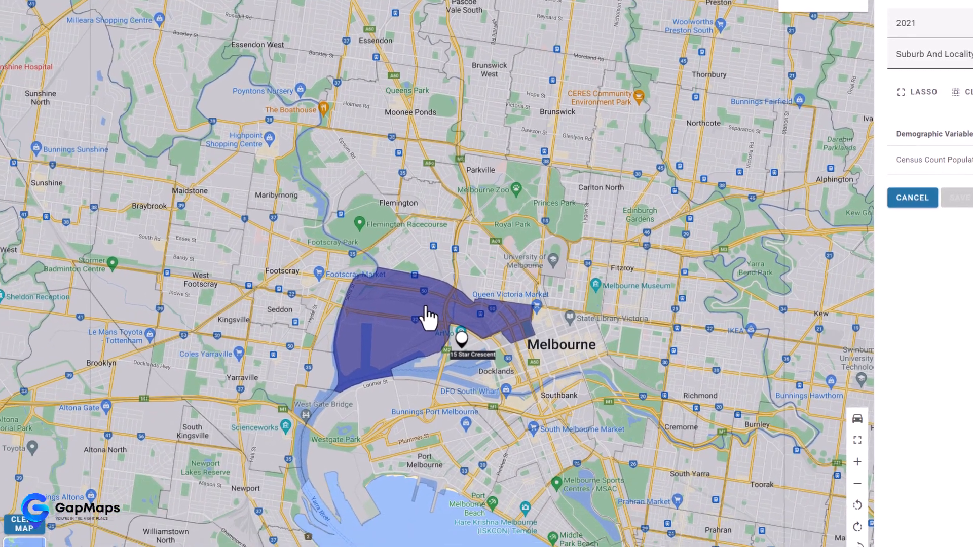
# - Select West Melbourne, North Melbourne, Docklands, Melbourne CBD and South Melbourne; save as 'layer based'
pyautogui.click(330, 428)
pyautogui.click(495, 278)
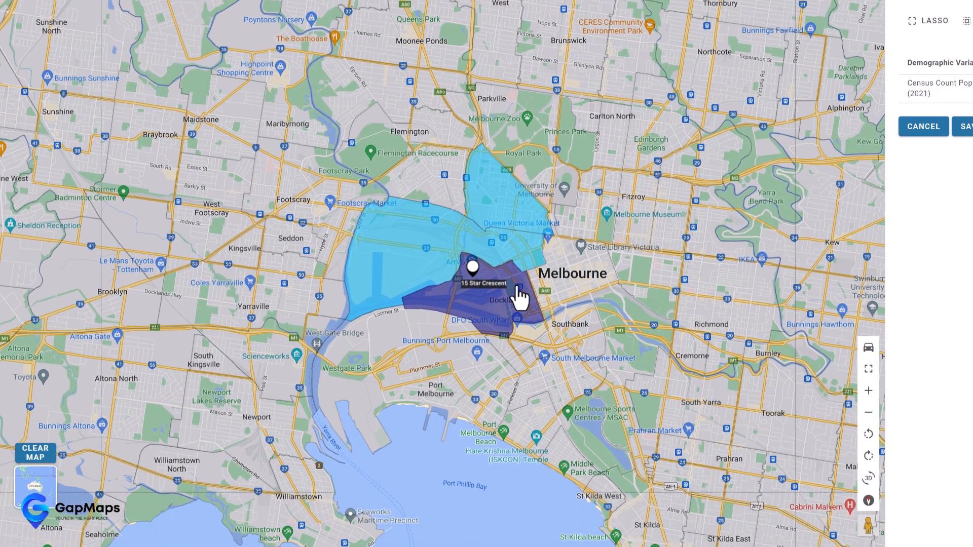
pyautogui.click(521, 334)
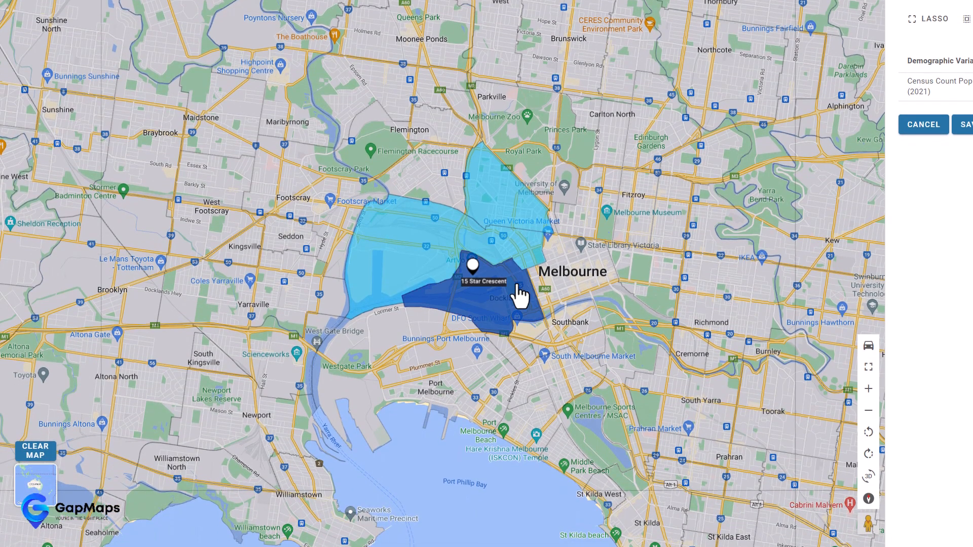
pyautogui.click(571, 253)
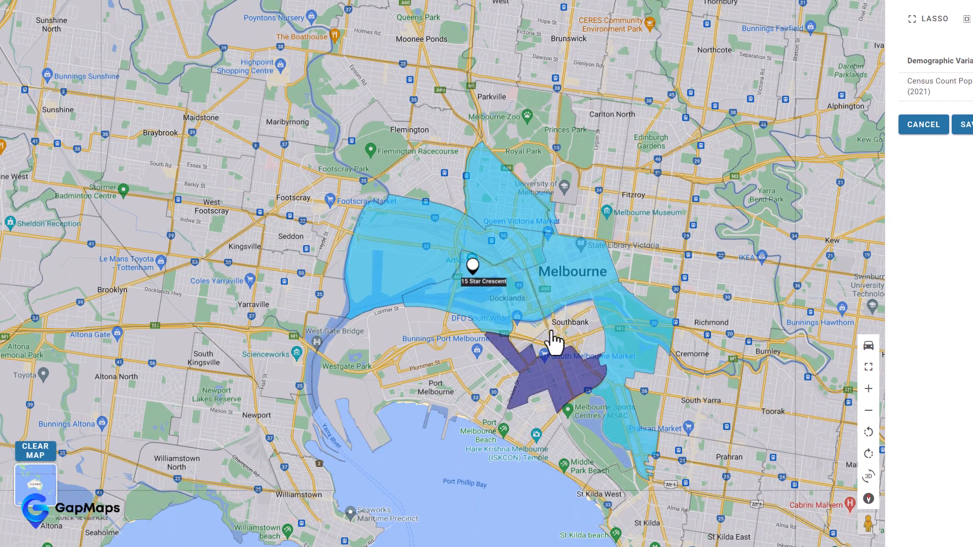
pyautogui.click(532, 433)
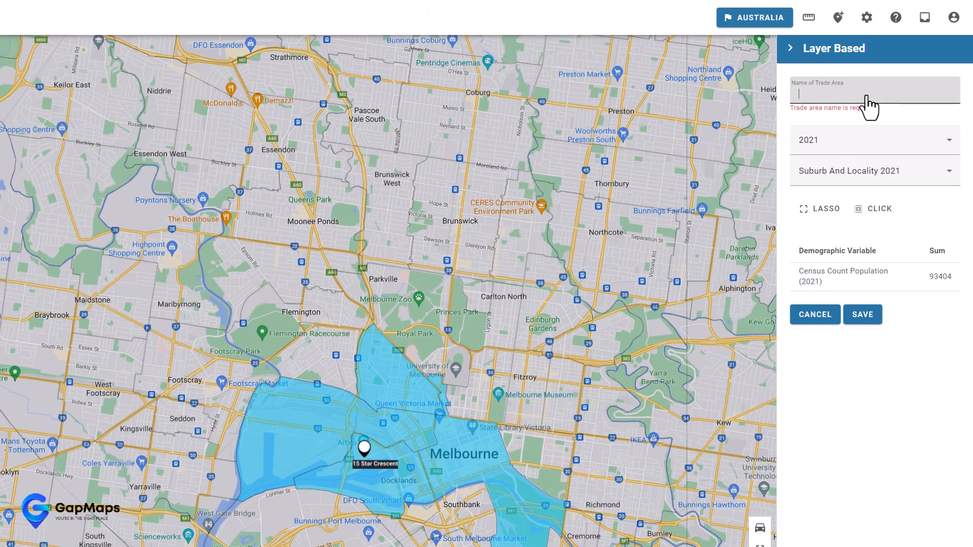
pyautogui.write('layer based')
pyautogui.click(861, 317)
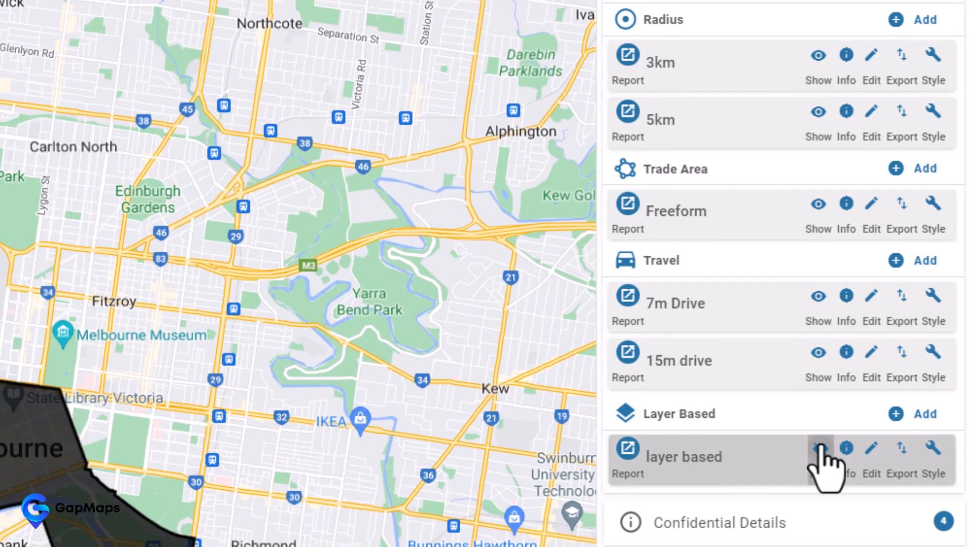
# - Swap the layer based trade area for the 3km radius and open the 3km catchment report
pyautogui.click(819, 452)
pyautogui.click(816, 54)
pyautogui.click(882, 91)
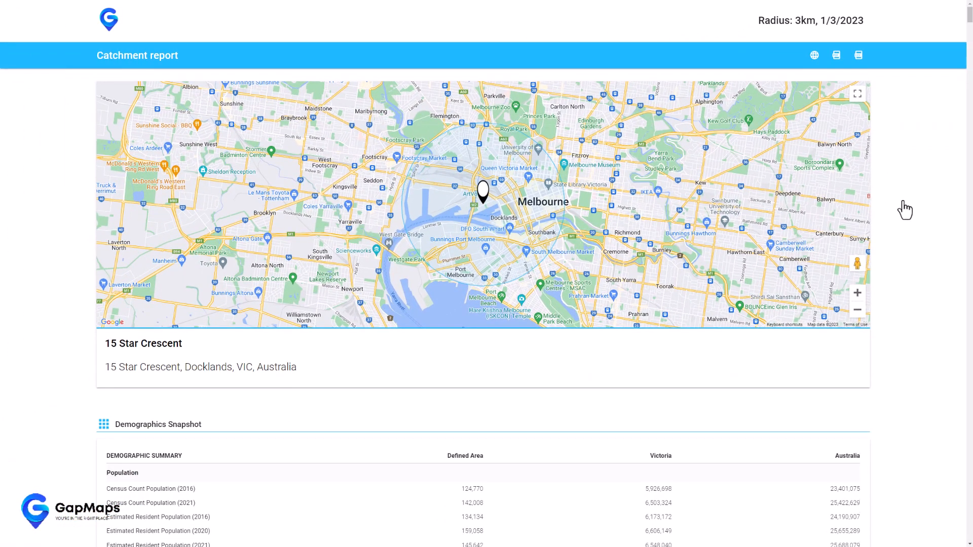
# - Scroll through the report's Demographics Snapshot, Population Projections to 2031 and Child Care Supply and Demand tables
pyautogui.scroll(-4, 905, 209)
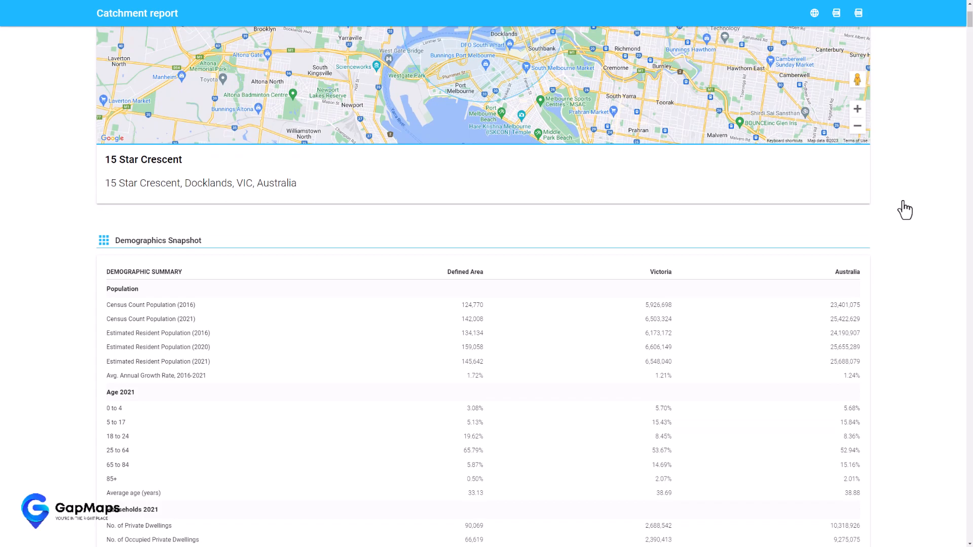
pyautogui.scroll(-2, 904, 210)
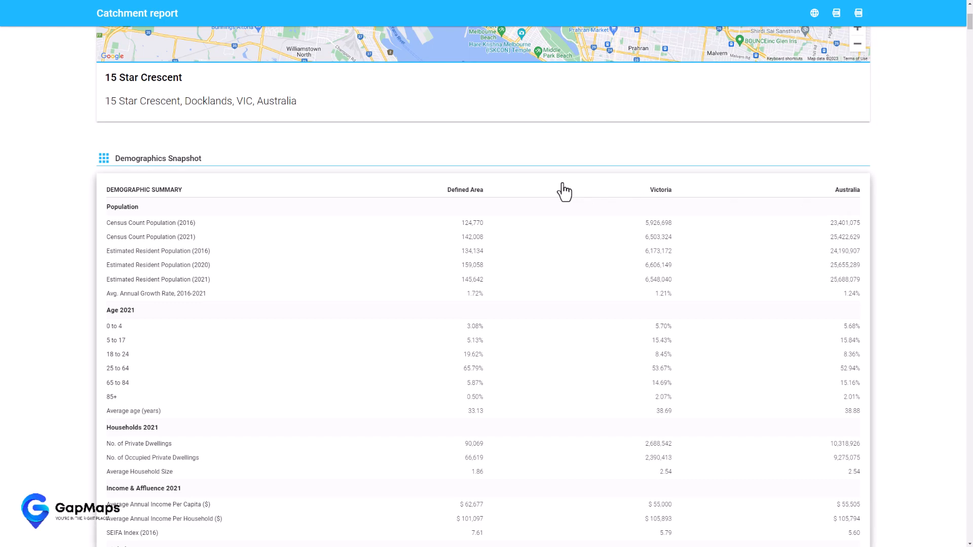
pyautogui.scroll(3, 510, 187)
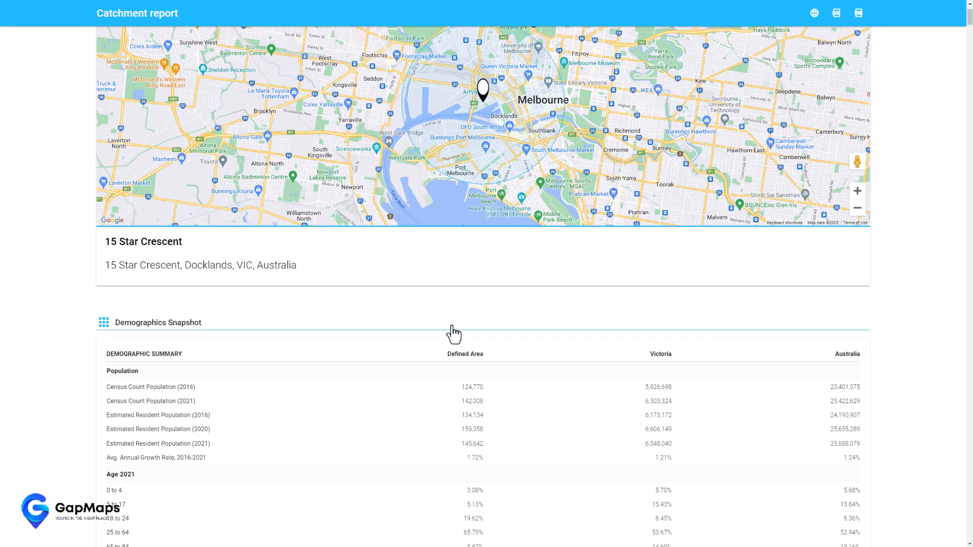
pyautogui.scroll(-4, 896, 245)
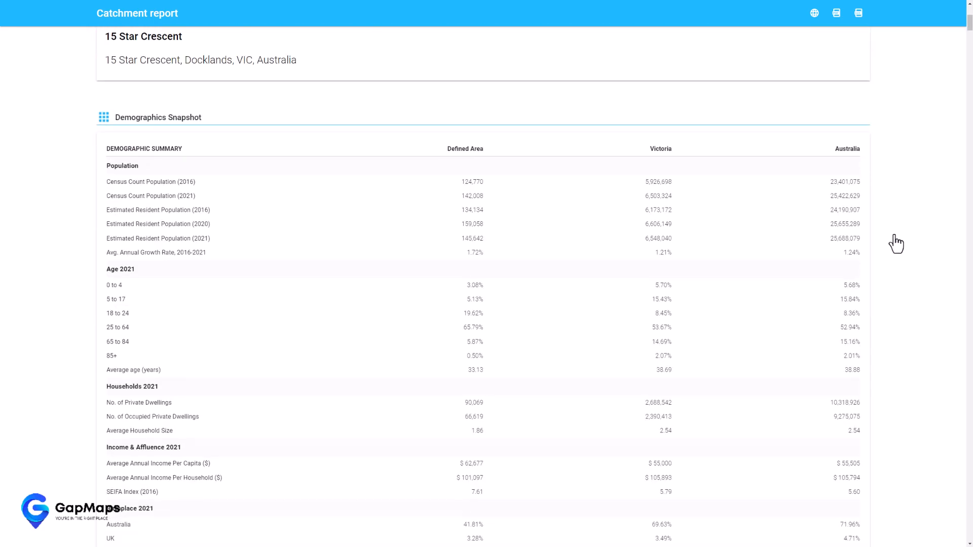
pyautogui.scroll(-8, 896, 244)
pyautogui.scroll(-8, 896, 244)
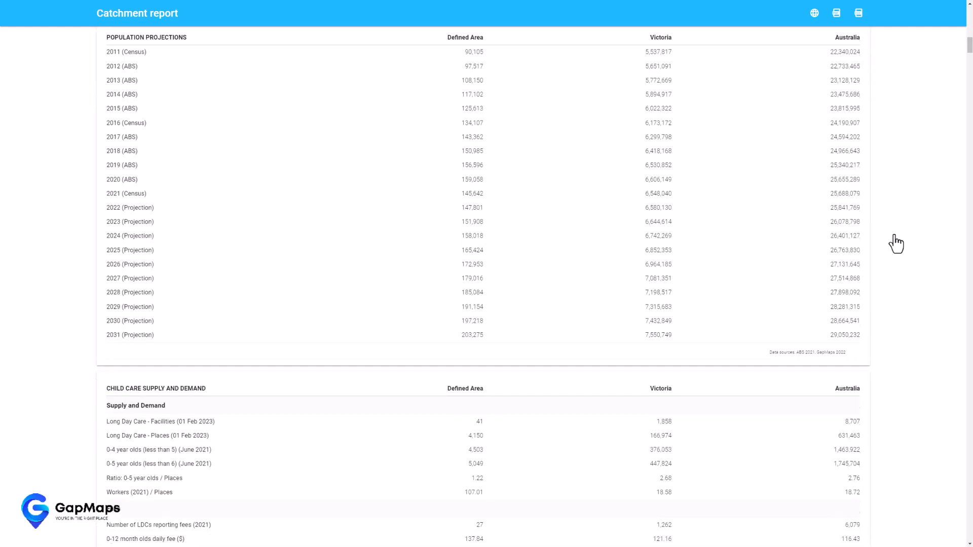
pyautogui.scroll(-13, 896, 244)
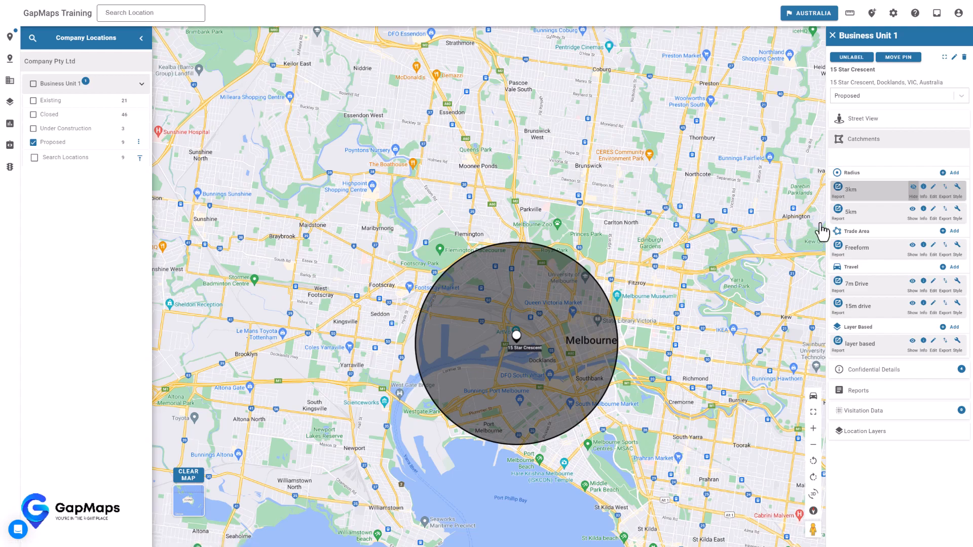
# - Toggle the 5km, Freeform, 7m and 15m drive catchments so only the 3km radius stays visible
pyautogui.click(912, 209)
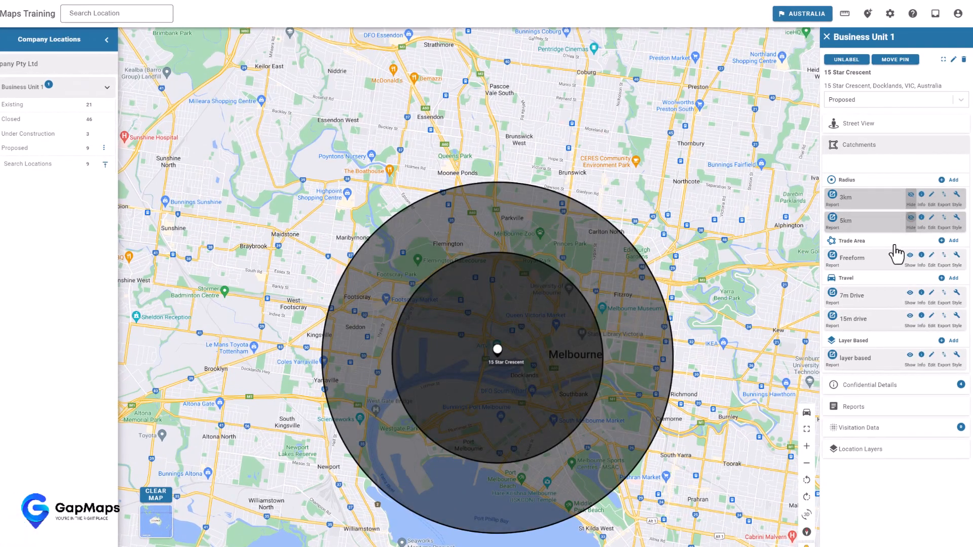
pyautogui.click(910, 257)
pyautogui.click(910, 294)
pyautogui.click(910, 318)
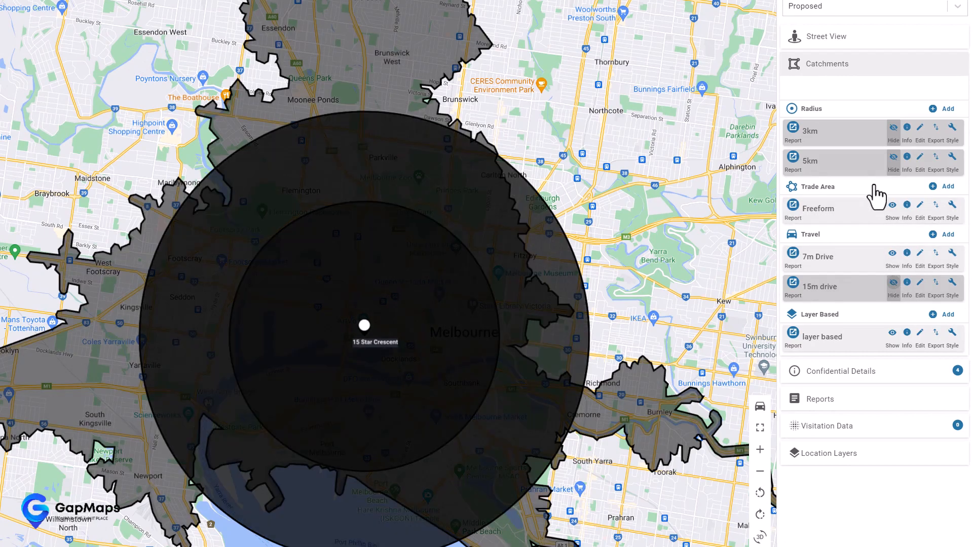
pyautogui.click(892, 156)
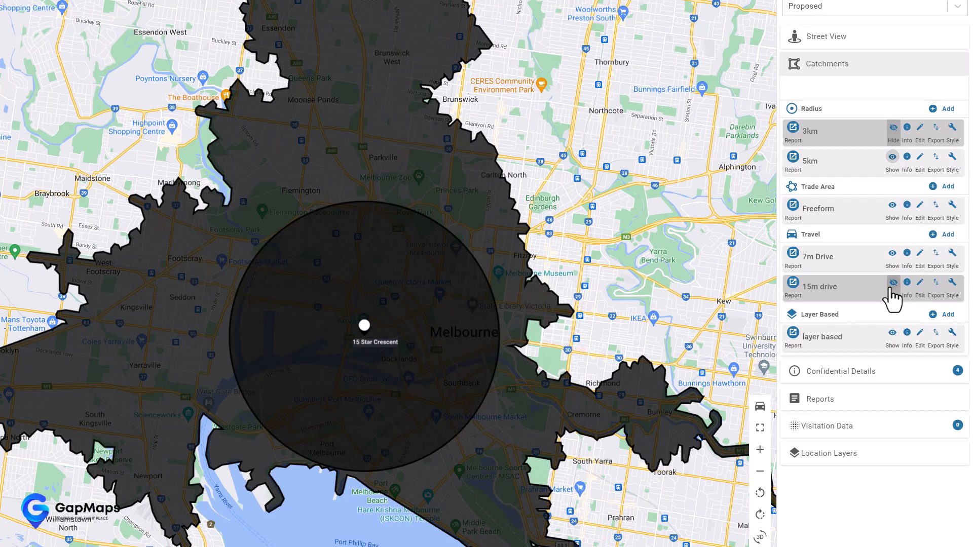
pyautogui.click(890, 287)
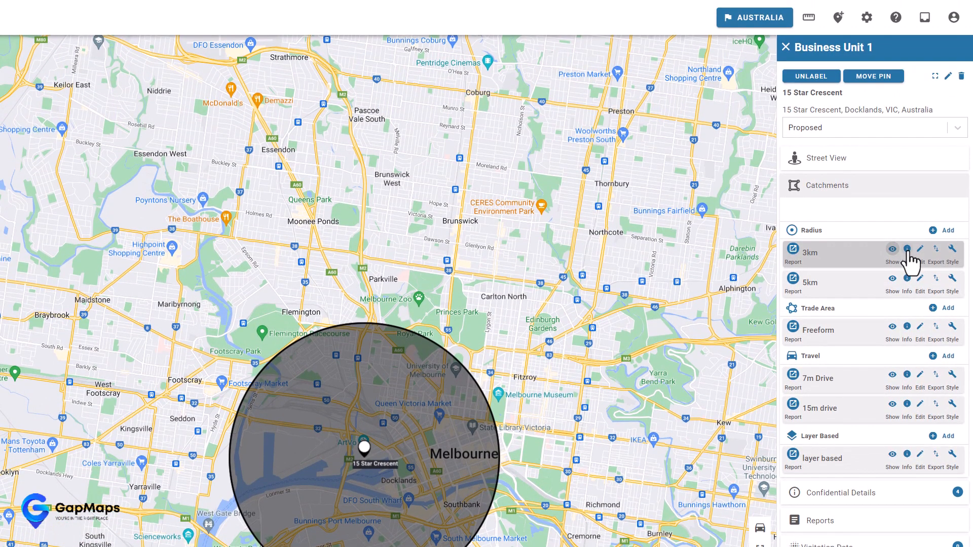
# - View the 3km catchment's info, then open its edit form and cancel without changes
pyautogui.click(908, 254)
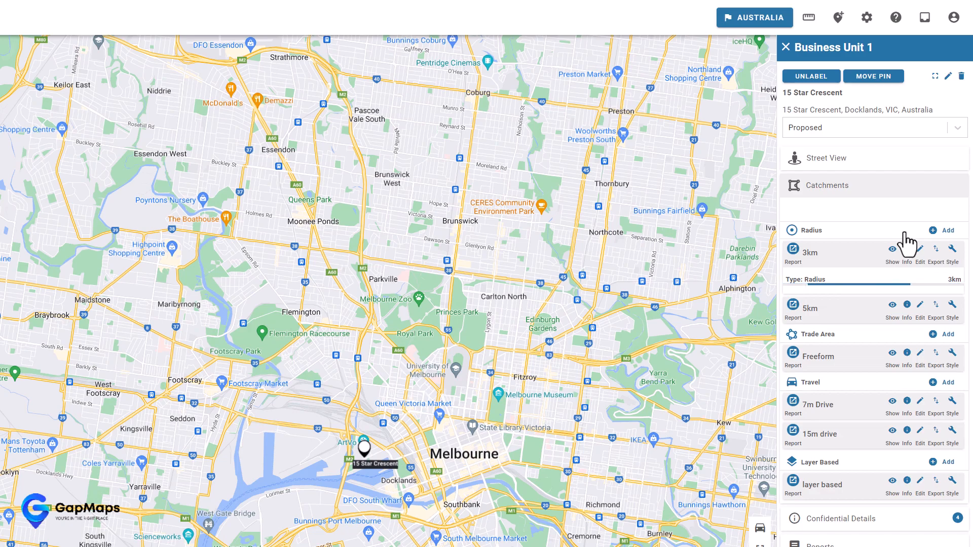
pyautogui.click(906, 247)
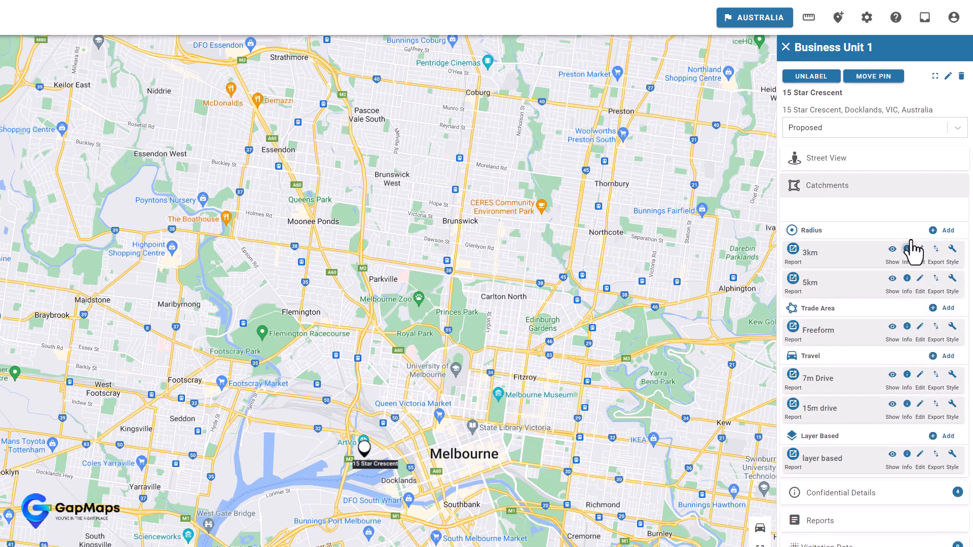
pyautogui.click(920, 250)
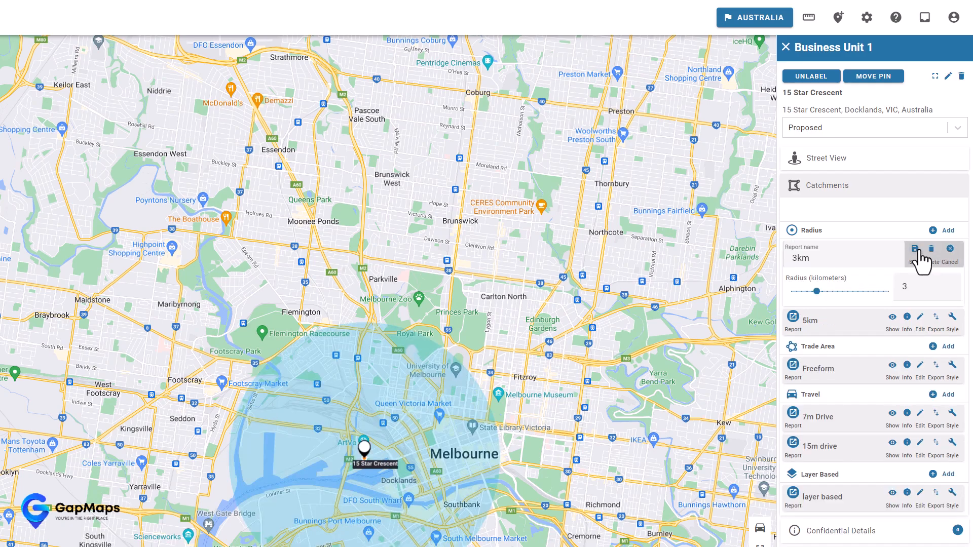
pyautogui.click(915, 248)
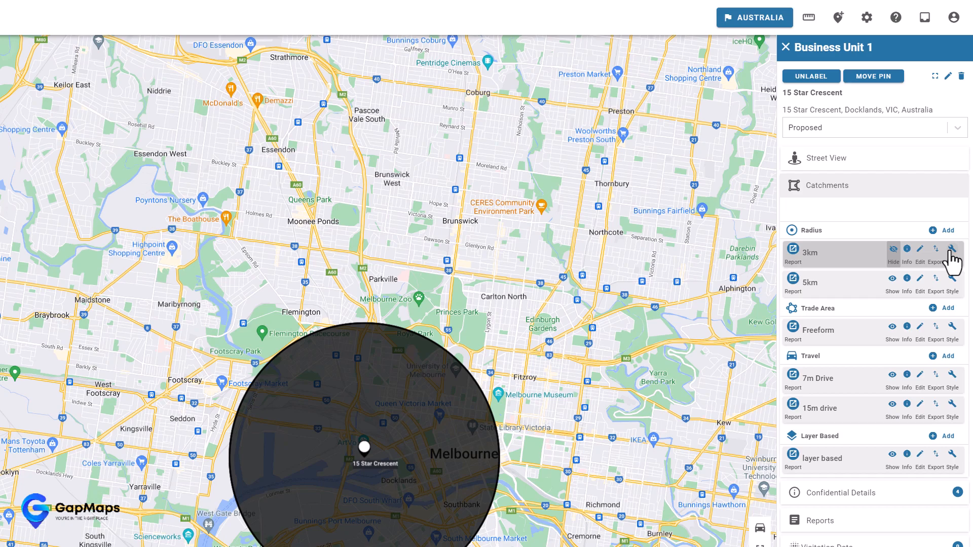
# - Apply a red DD5959 fill to the 3km catchment as a temporary style change
pyautogui.click(952, 250)
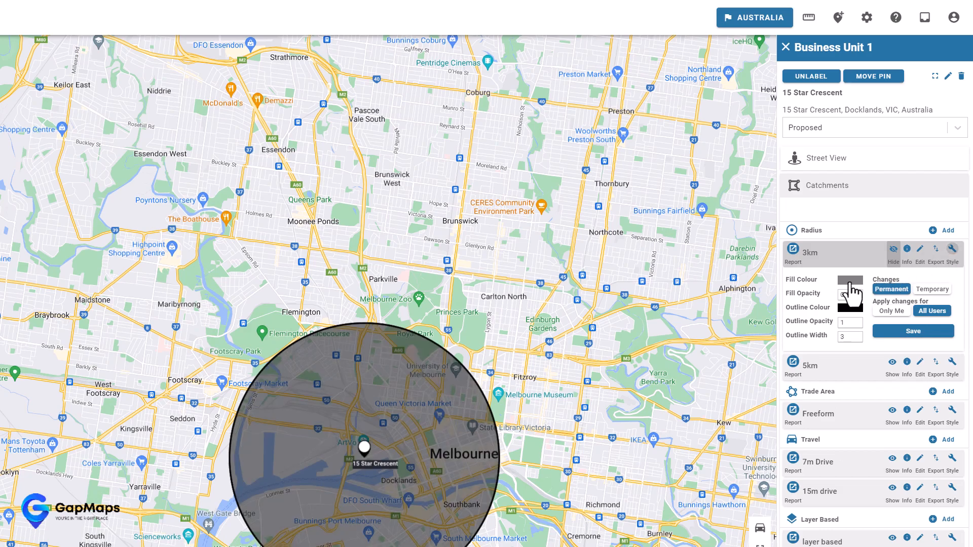
pyautogui.click(851, 282)
pyautogui.click(908, 302)
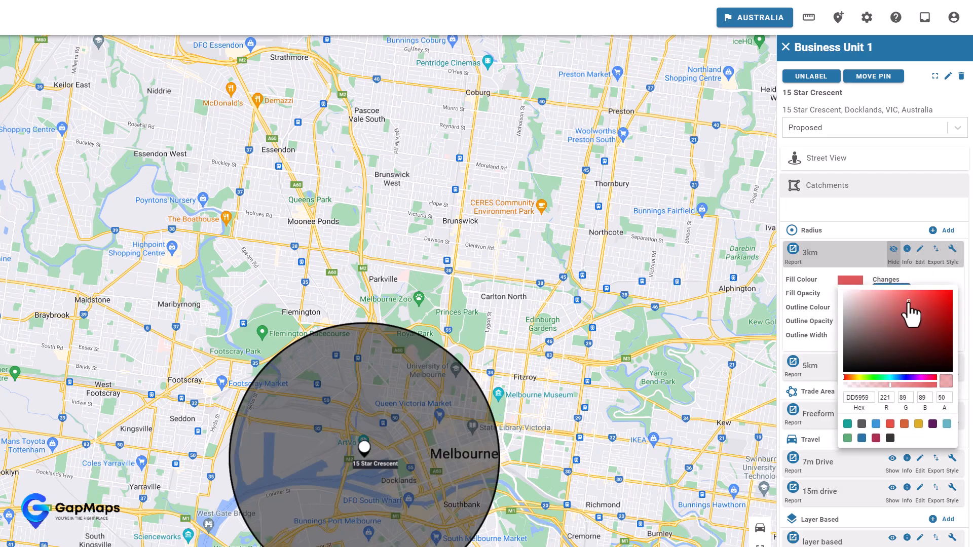
pyautogui.click(938, 283)
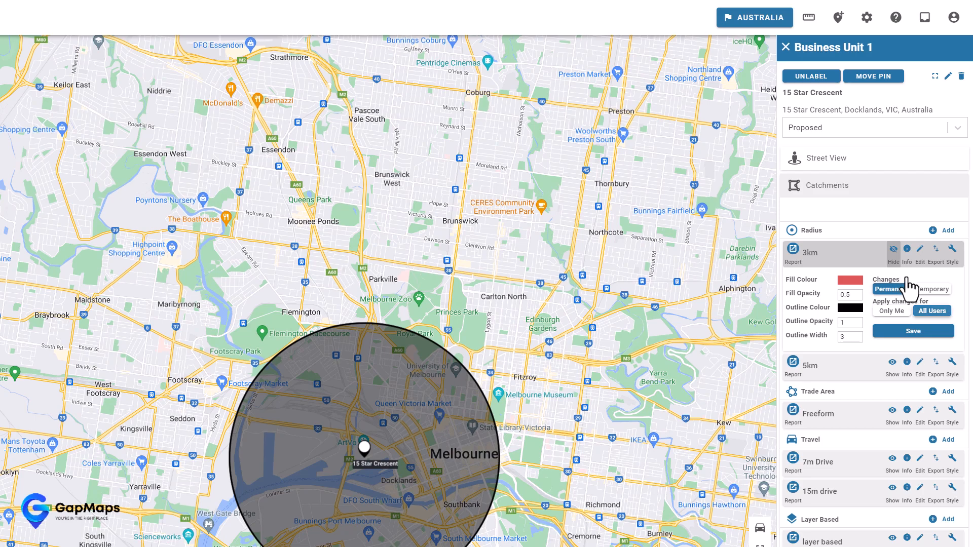
pyautogui.click(928, 289)
pyautogui.click(900, 290)
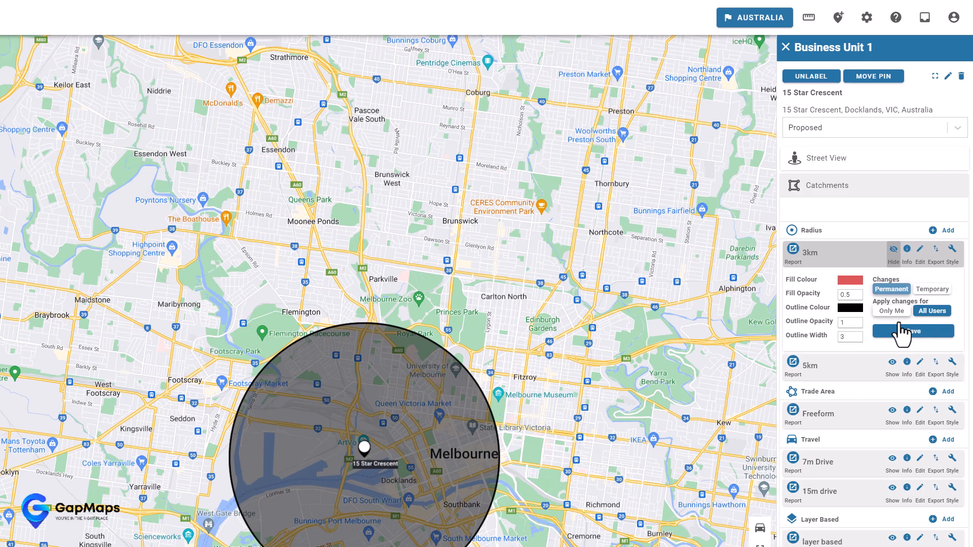
pyautogui.click(932, 289)
pyautogui.click(920, 310)
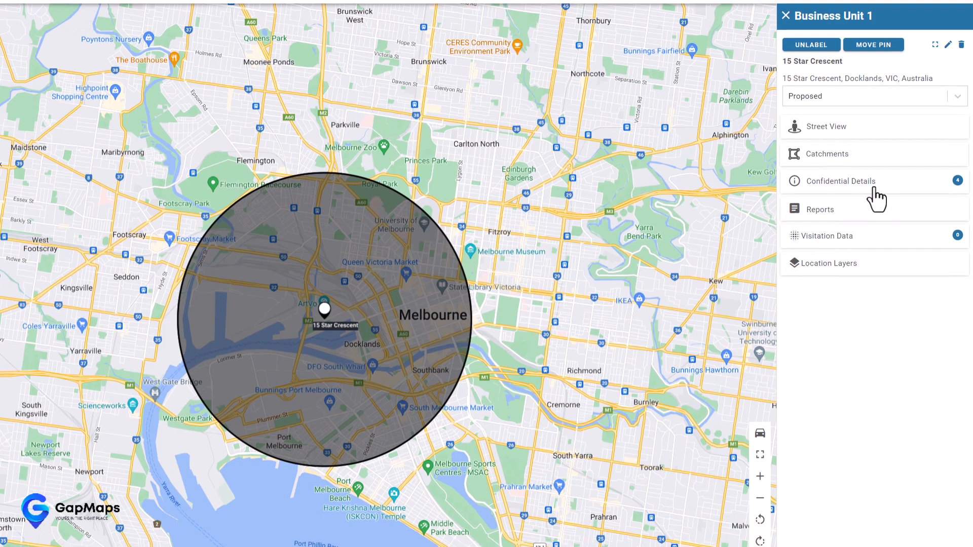
# - Enter 5 as the # Point of Sale Terminals value under Confidential Details and save it
pyautogui.click(874, 188)
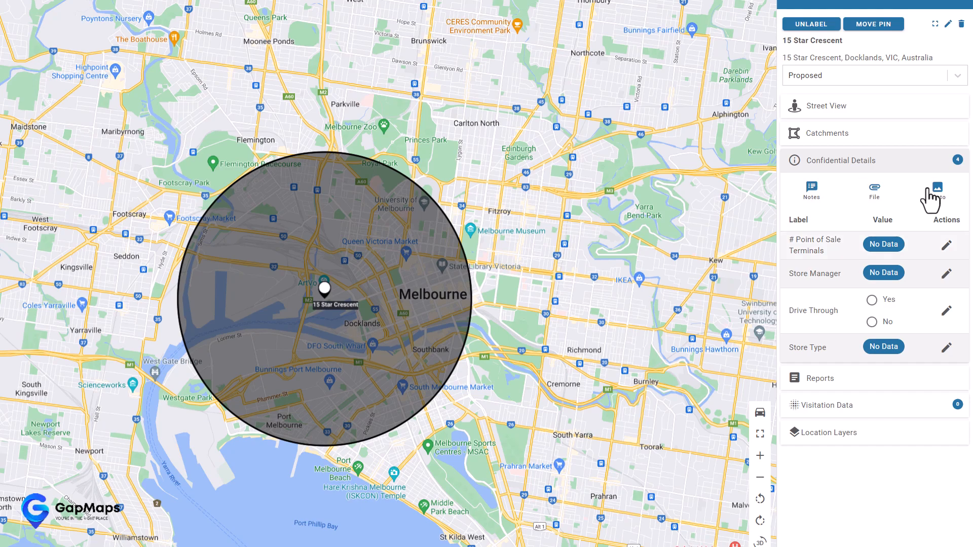
pyautogui.click(946, 246)
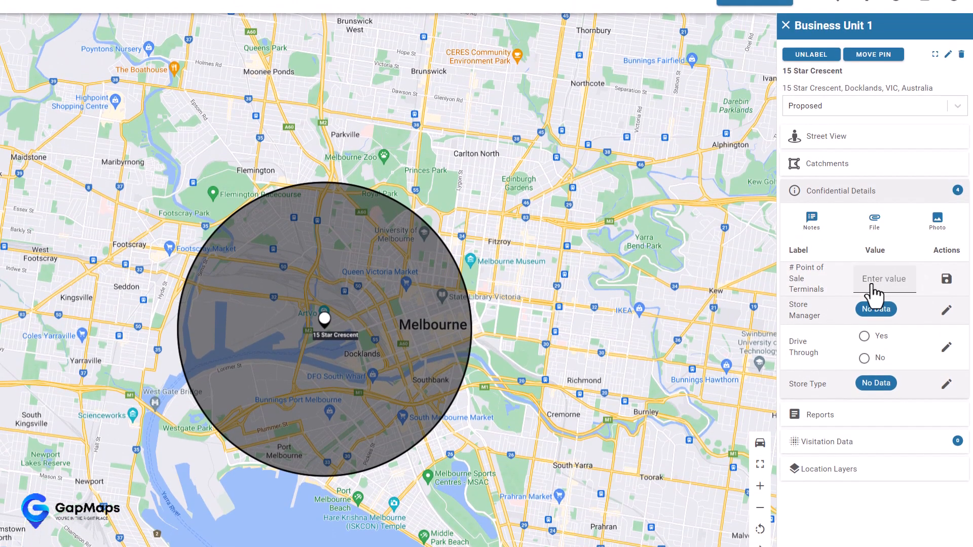
pyautogui.click(884, 265)
pyautogui.write('5')
pyautogui.click(946, 266)
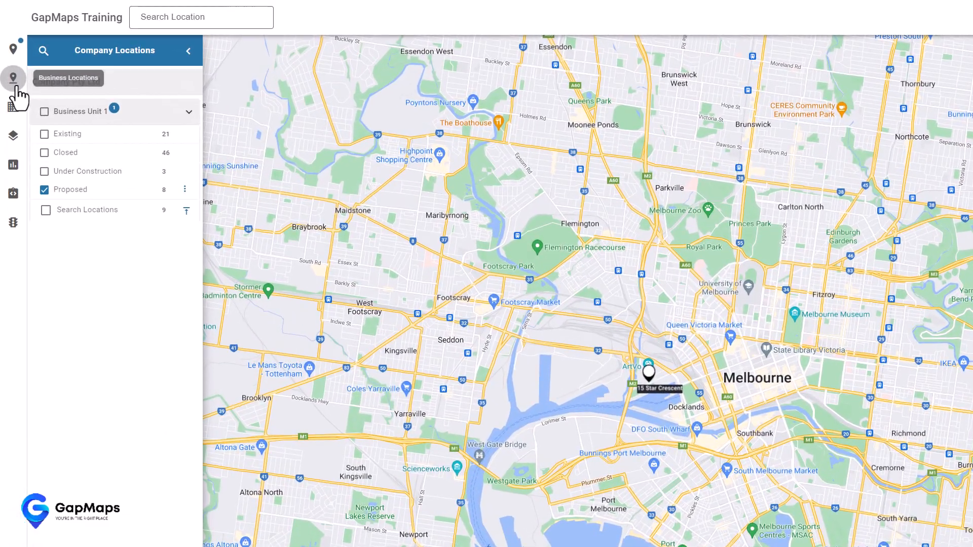
# - Tick All Long Day Care under the Childcare business location category
pyautogui.click(16, 86)
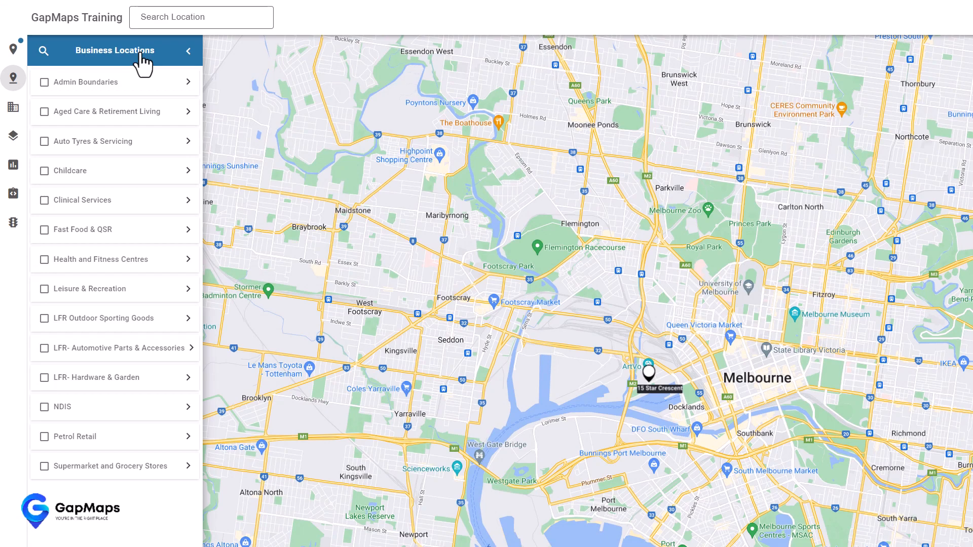
pyautogui.click(134, 174)
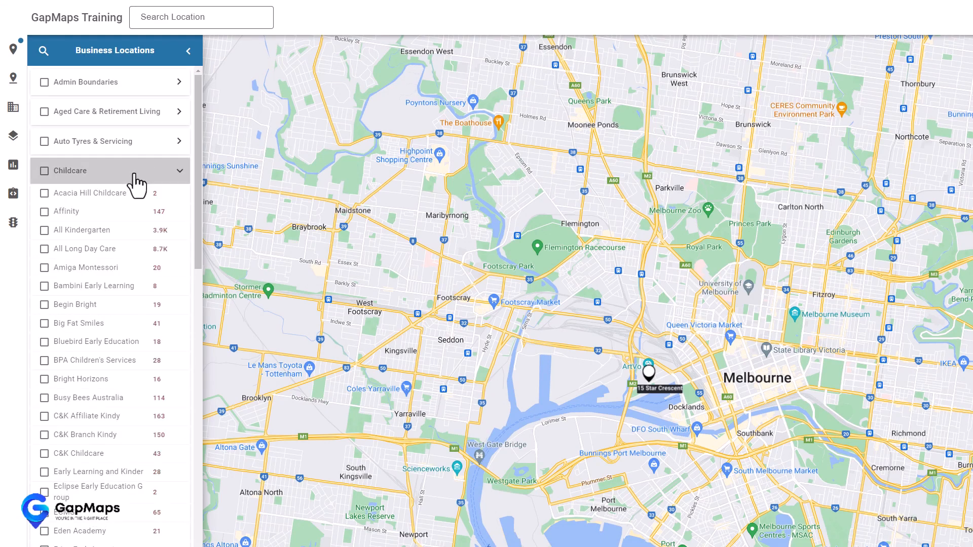
pyautogui.scroll(-1, 208, 158)
pyautogui.scroll(-6, 209, 158)
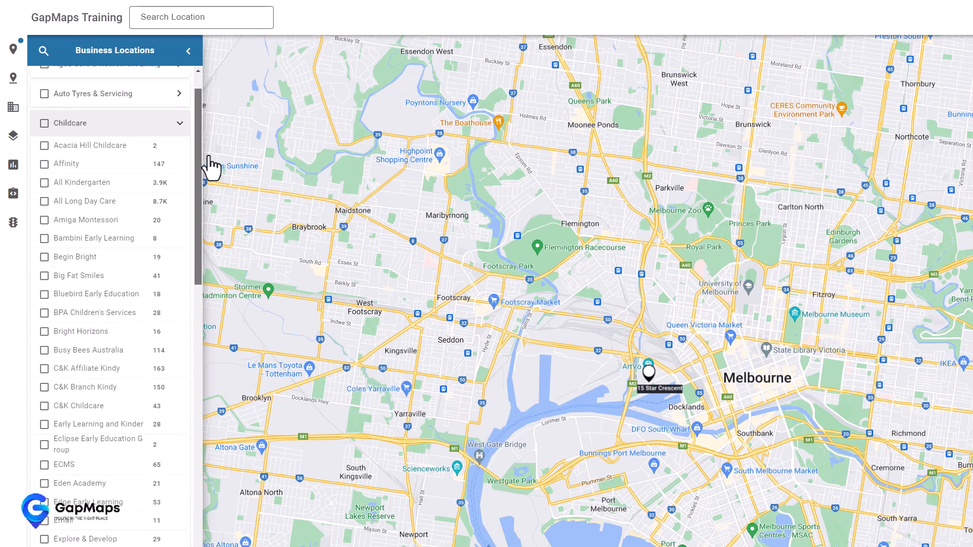
pyautogui.scroll(5, 182, 247)
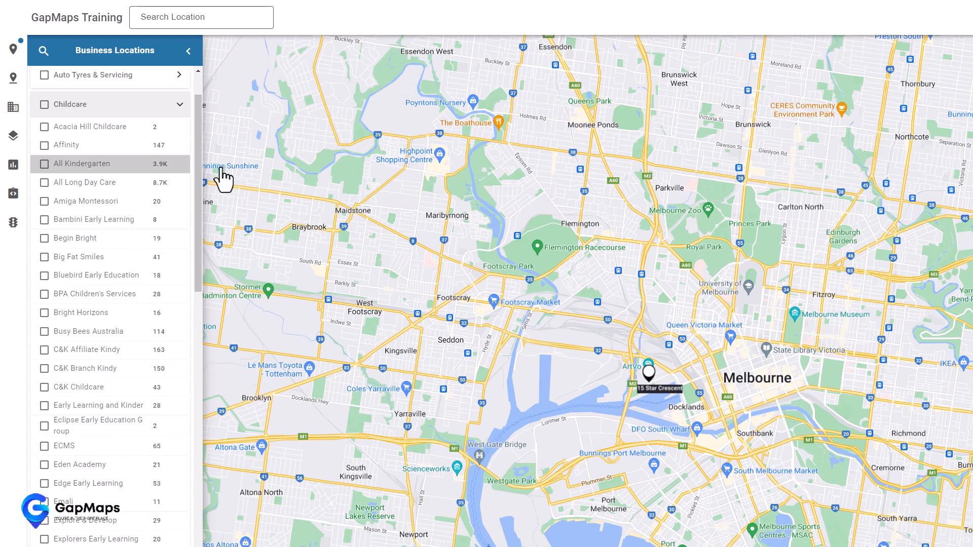
pyautogui.click(44, 183)
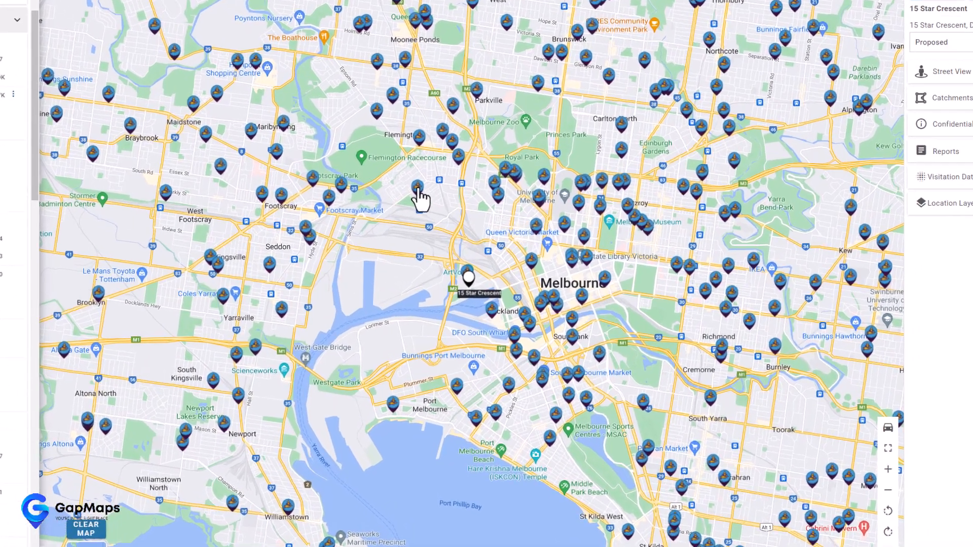
# - Open Kensington Community Children's Centre and briefly show, then hide, its 3km radius
pyautogui.moveTo(446, 215)
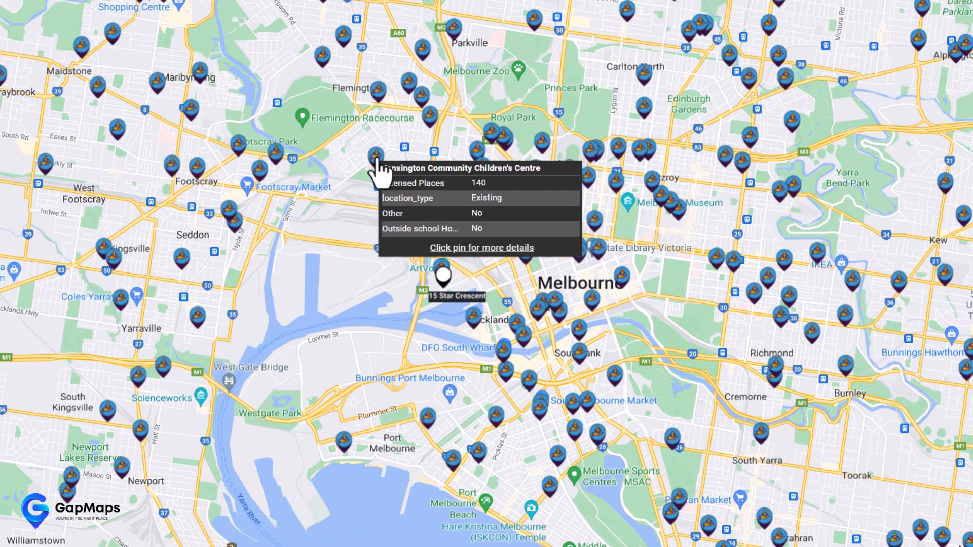
pyautogui.click(375, 158)
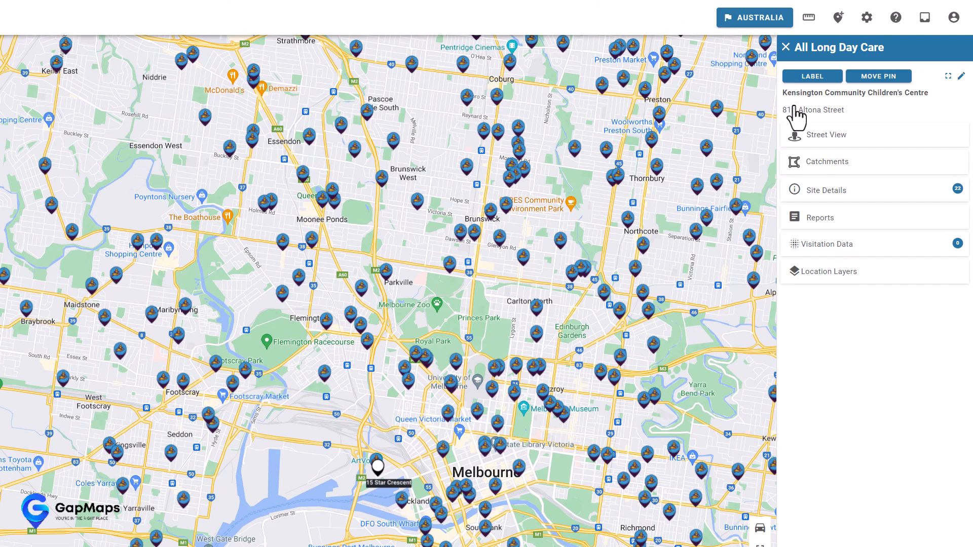
pyautogui.click(833, 162)
pyautogui.click(842, 242)
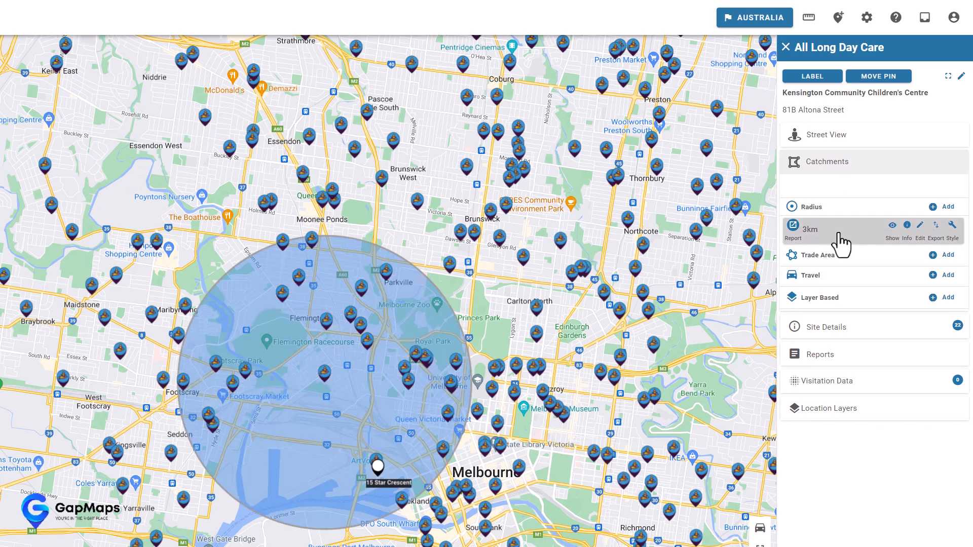
pyautogui.click(841, 242)
pyautogui.click(823, 168)
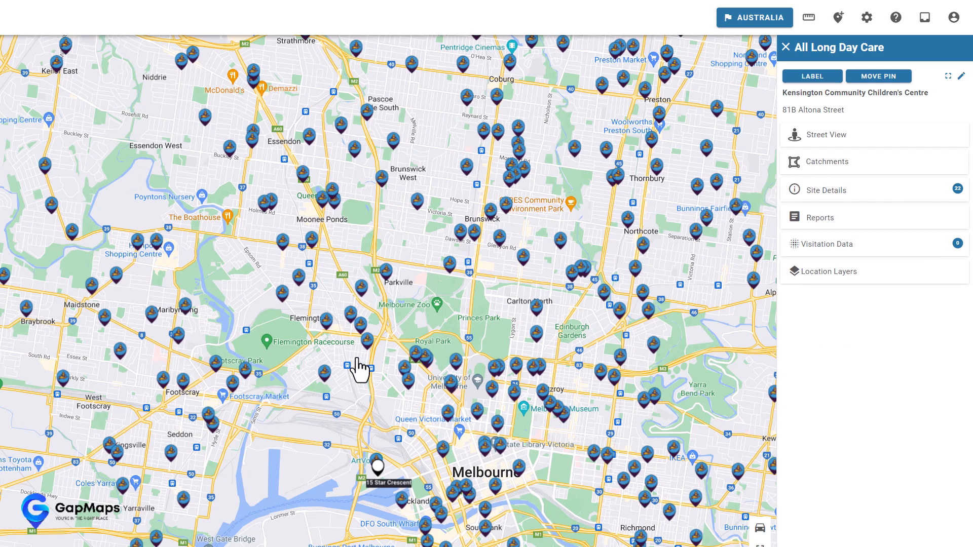
# - Expand the centre's full Site Details, showing 140 licensed places and an Exceeding NQS rating
pyautogui.moveTo(333, 370)
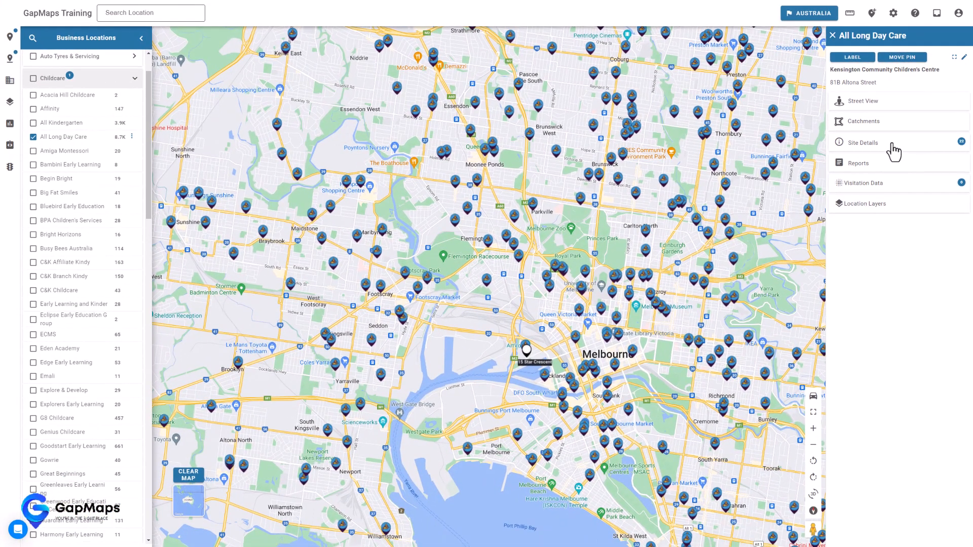
pyautogui.click(885, 157)
pyautogui.click(898, 217)
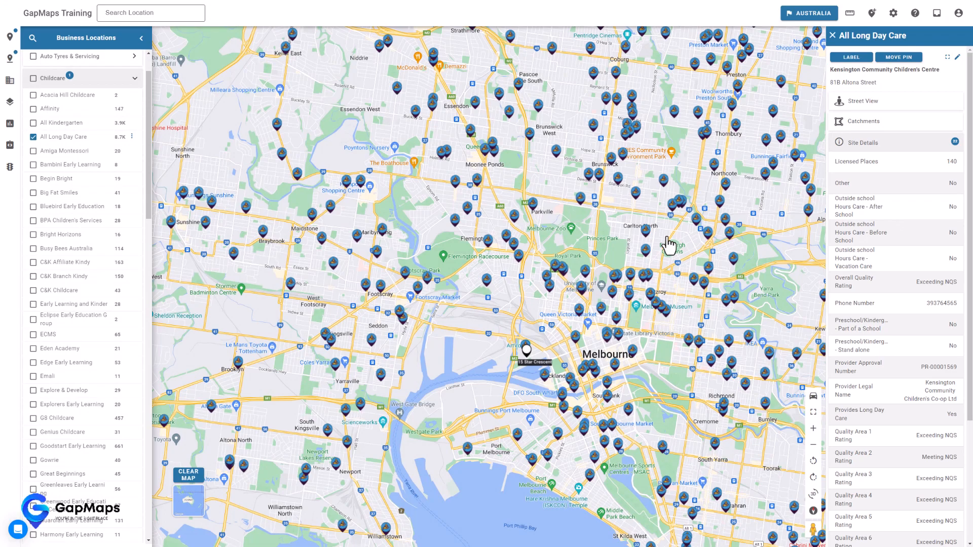
pyautogui.moveTo(670, 245)
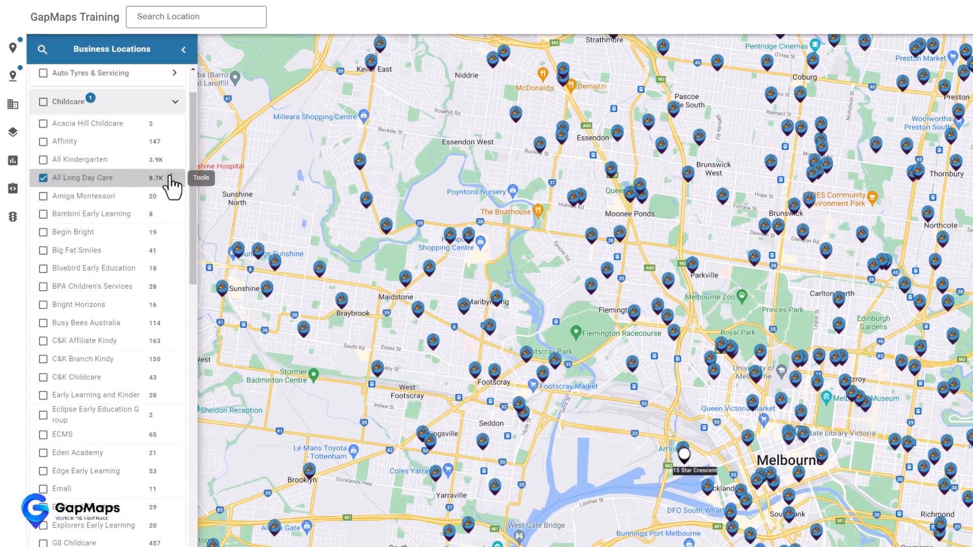
# - Draw default radii around every All Long Day Care centre, settling on a 0.5km radius size
pyautogui.click(131, 137)
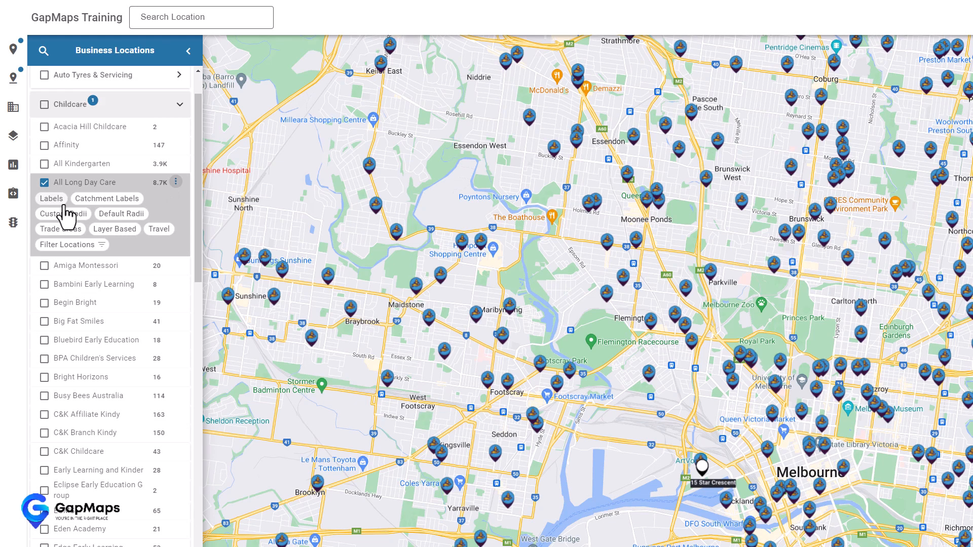
pyautogui.click(119, 214)
pyautogui.scroll(-3, 576, 299)
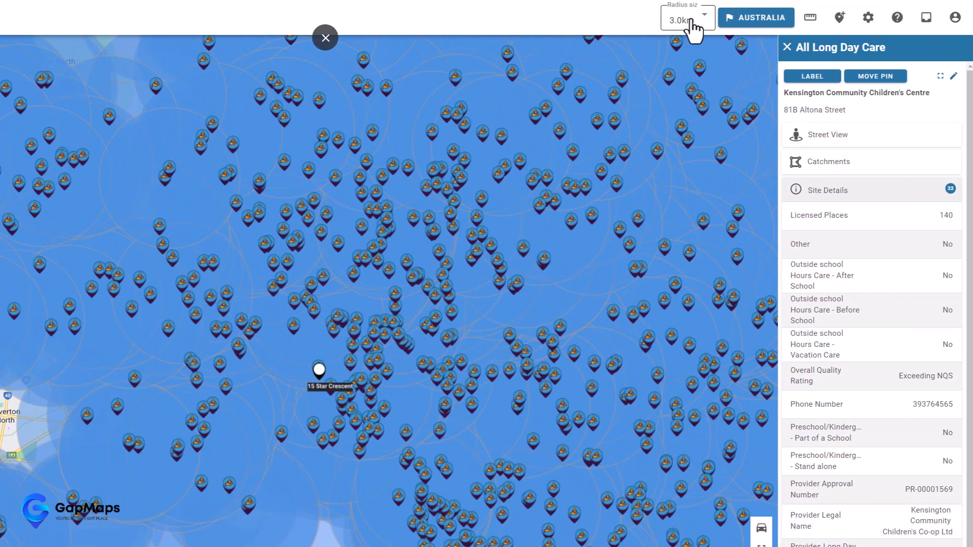
pyautogui.click(690, 20)
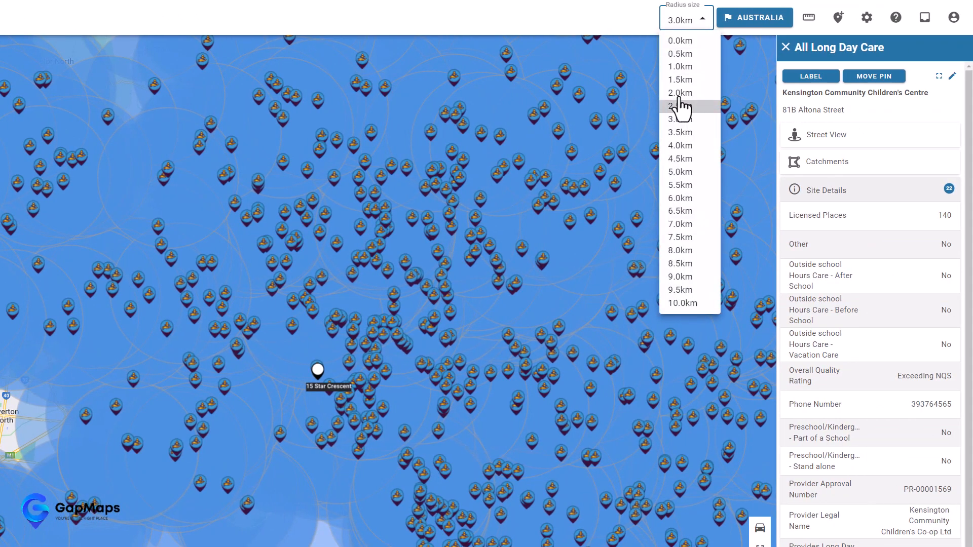
pyautogui.click(680, 96)
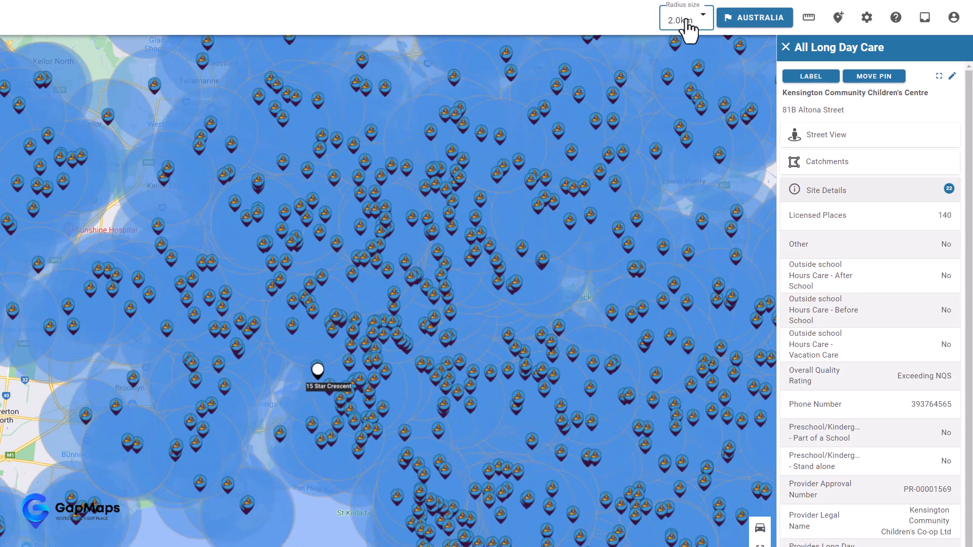
pyautogui.click(685, 26)
pyautogui.click(680, 54)
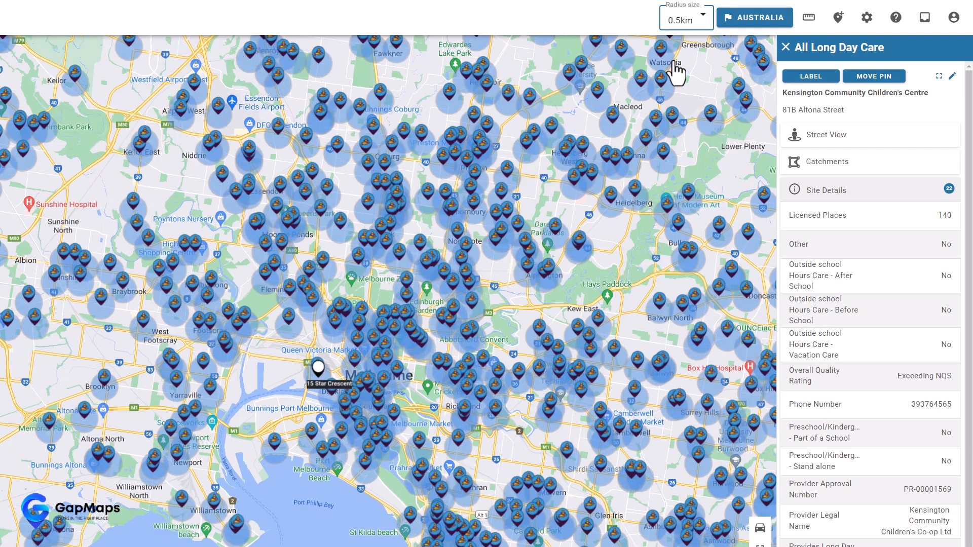
pyautogui.scroll(3, 499, 212)
pyautogui.moveTo(371, 307); pyautogui.dragTo(321, 458)
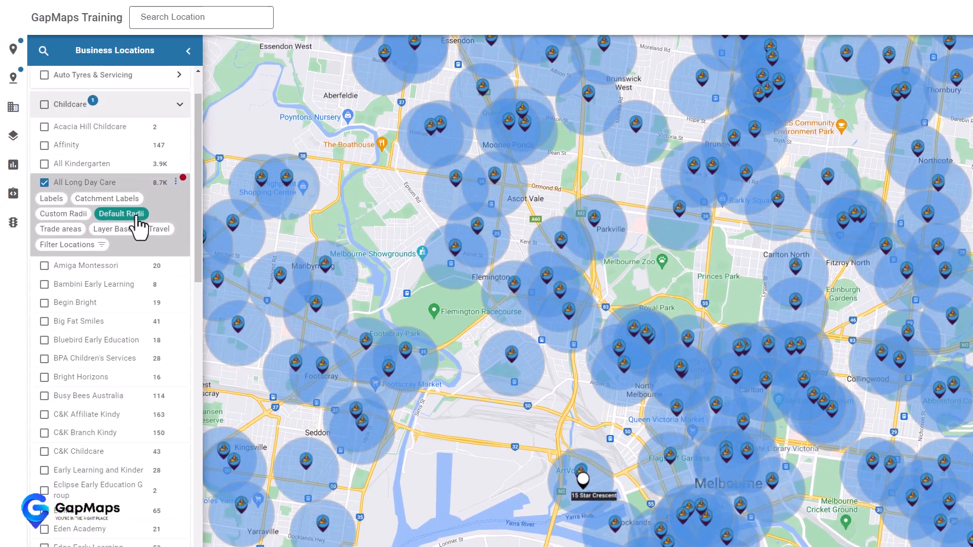
pyautogui.click(136, 216)
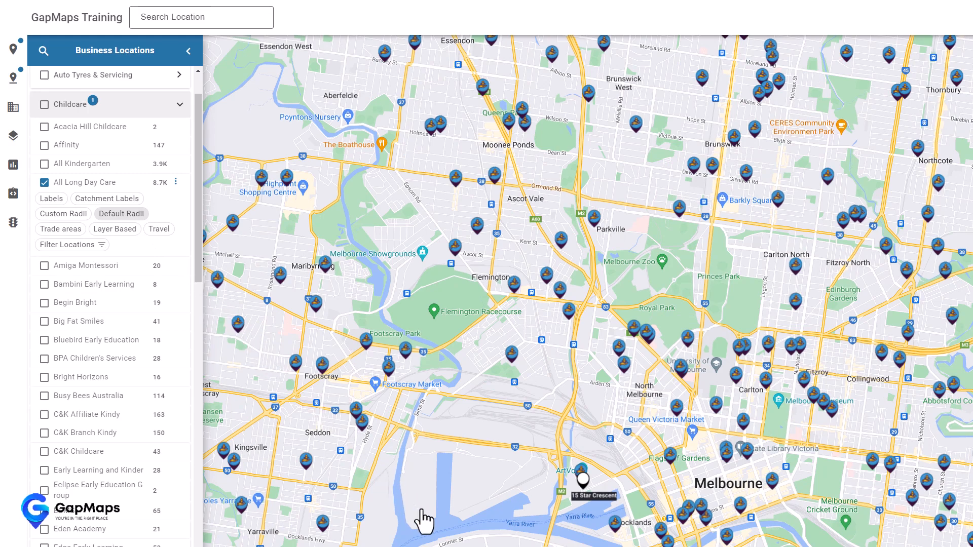
# - Filter All Long Day Care centres by Licensed Places, minimum 100 and maximum 150
pyautogui.click(94, 245)
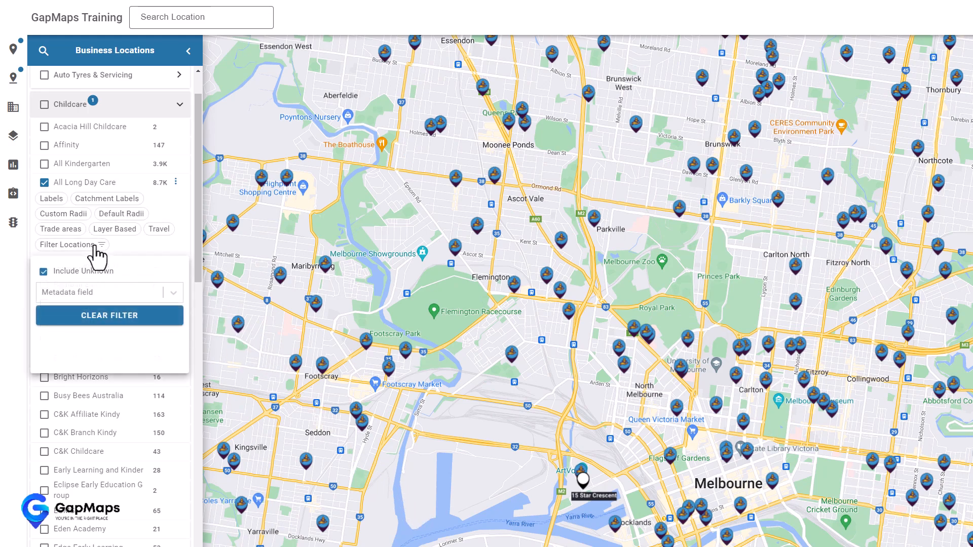
pyautogui.click(114, 295)
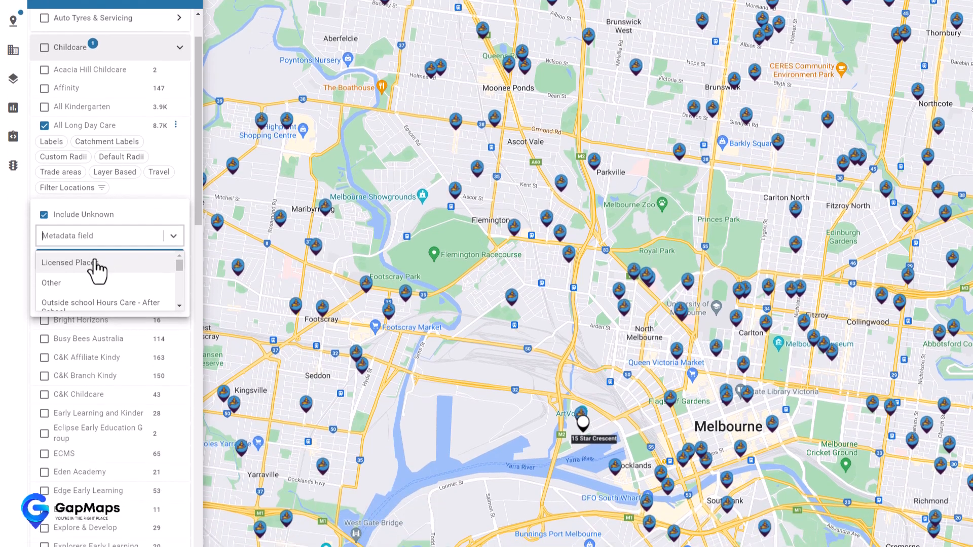
pyautogui.click(96, 264)
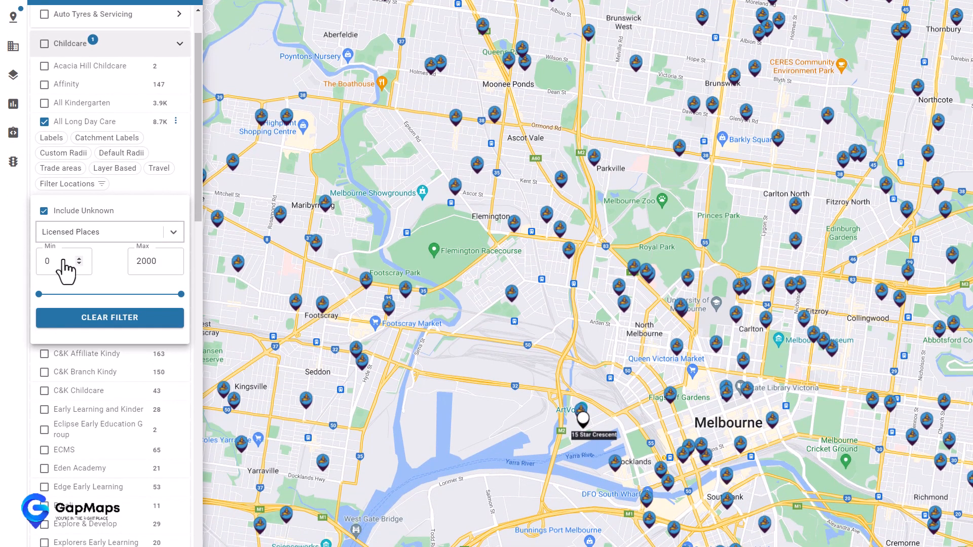
pyautogui.write('100')
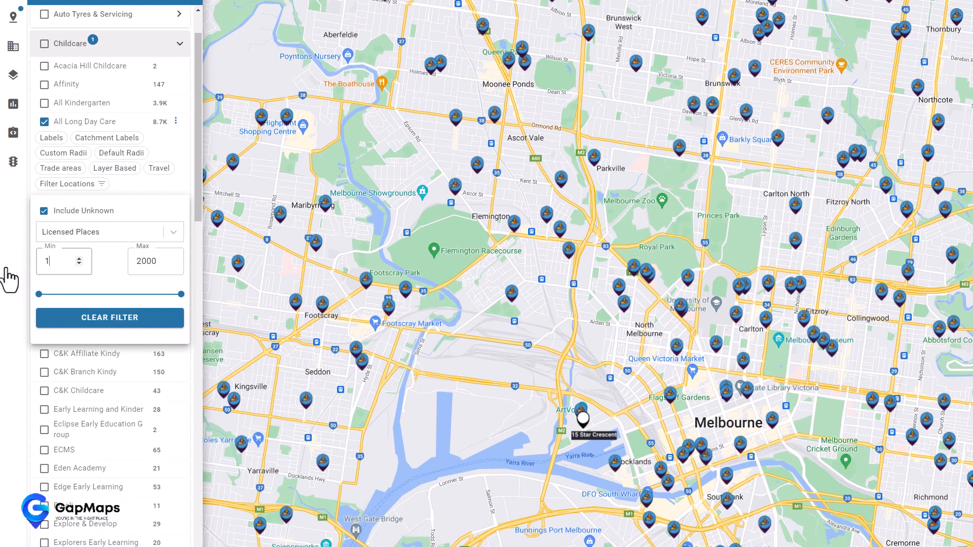
pyautogui.doubleClick(144, 261)
pyautogui.write('150')
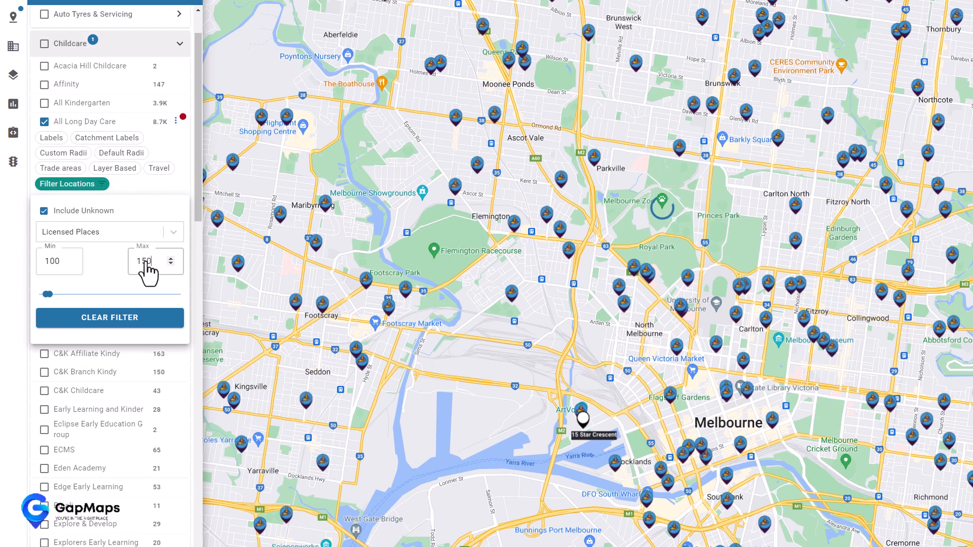
pyautogui.scroll(-4, 626, 296)
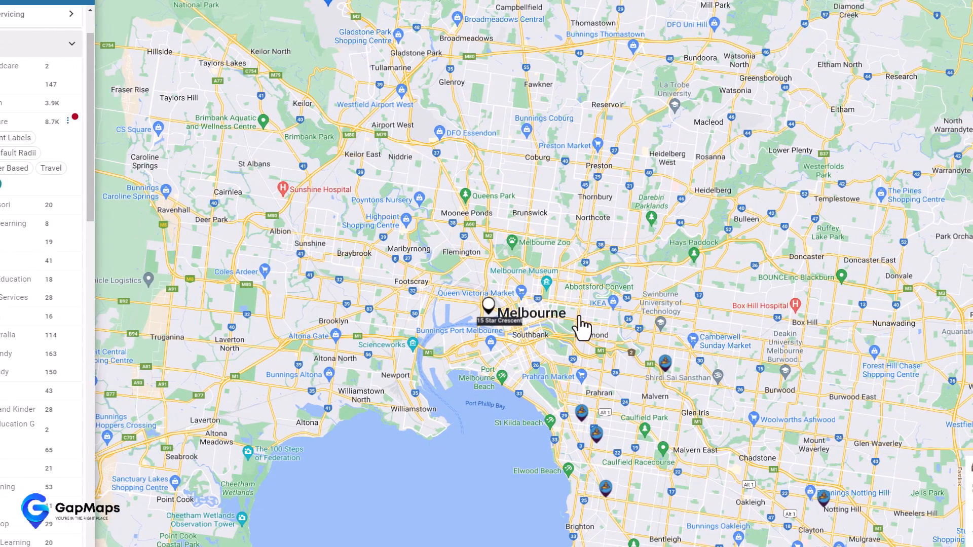
pyautogui.moveTo(589, 422)
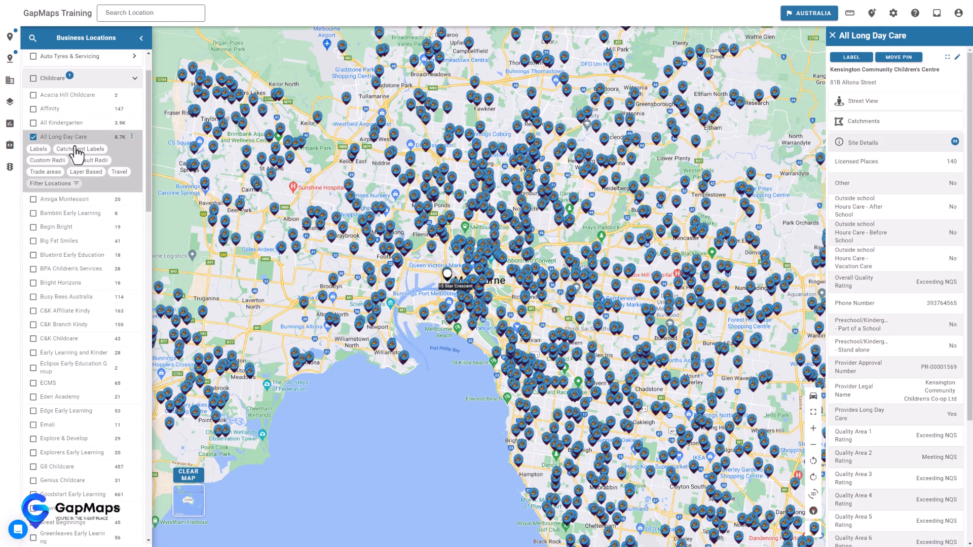
# - Collapse Childcare and tick Coles under Supermarket and Grocery Stores, then scroll back up
pyautogui.click(103, 85)
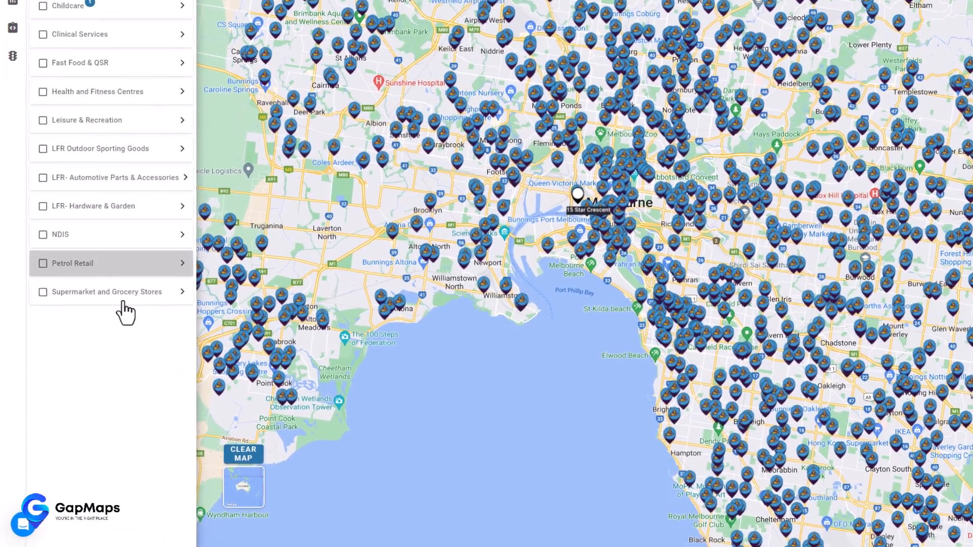
pyautogui.click(97, 355)
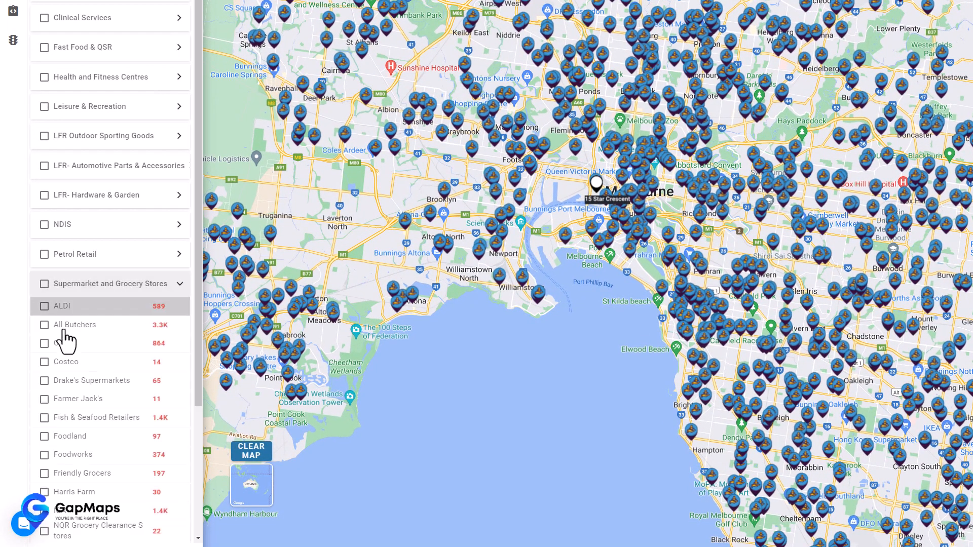
pyautogui.click(43, 344)
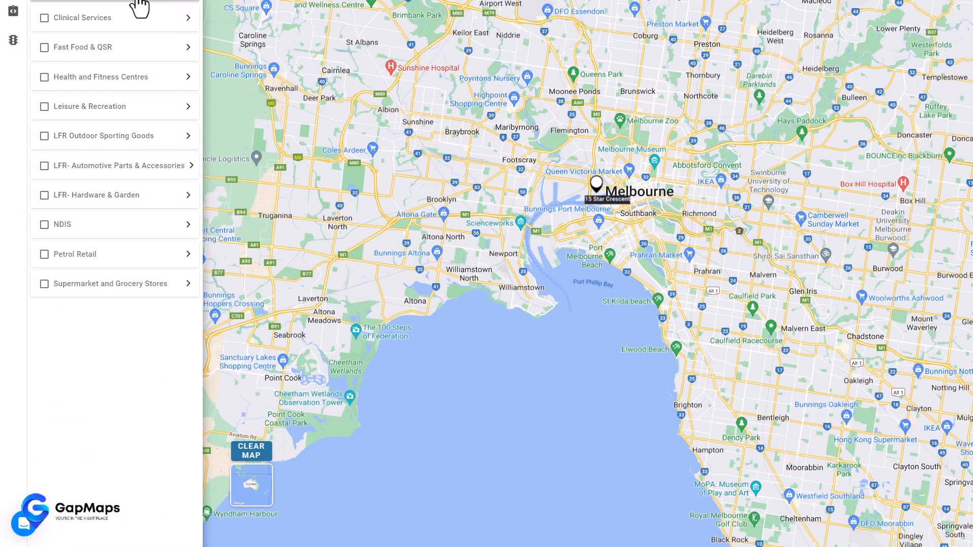
pyautogui.scroll(3, 139, 7)
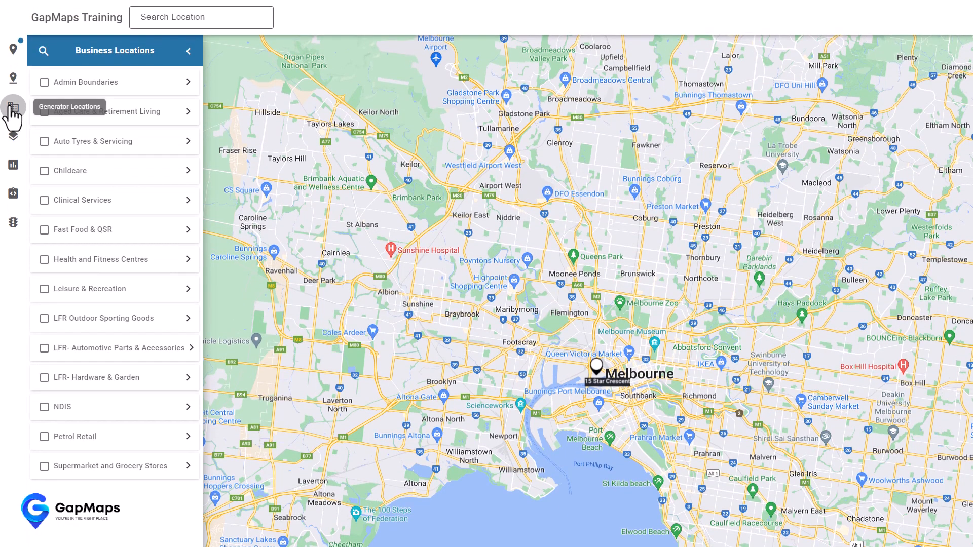
# - Turn on the Primary Schools generator layer under Education
pyautogui.click(12, 108)
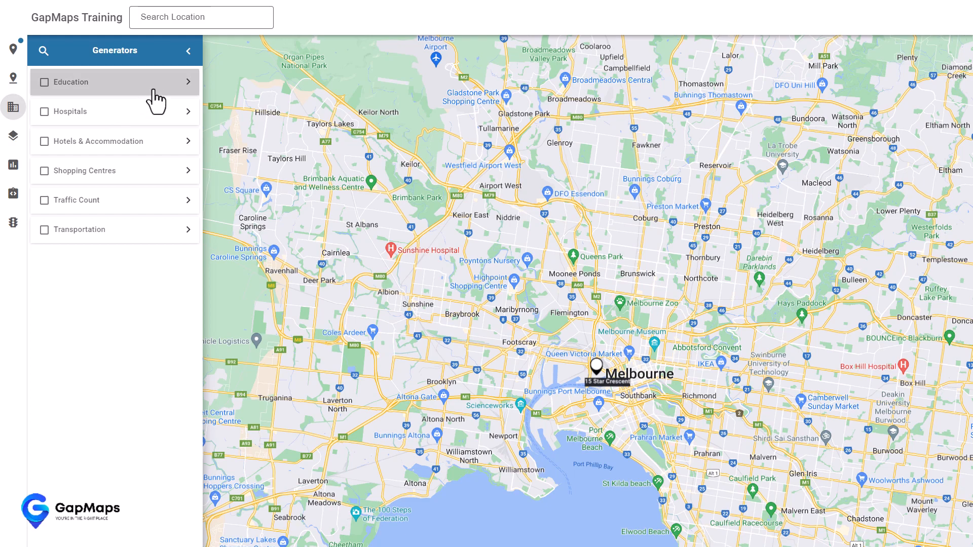
pyautogui.click(90, 86)
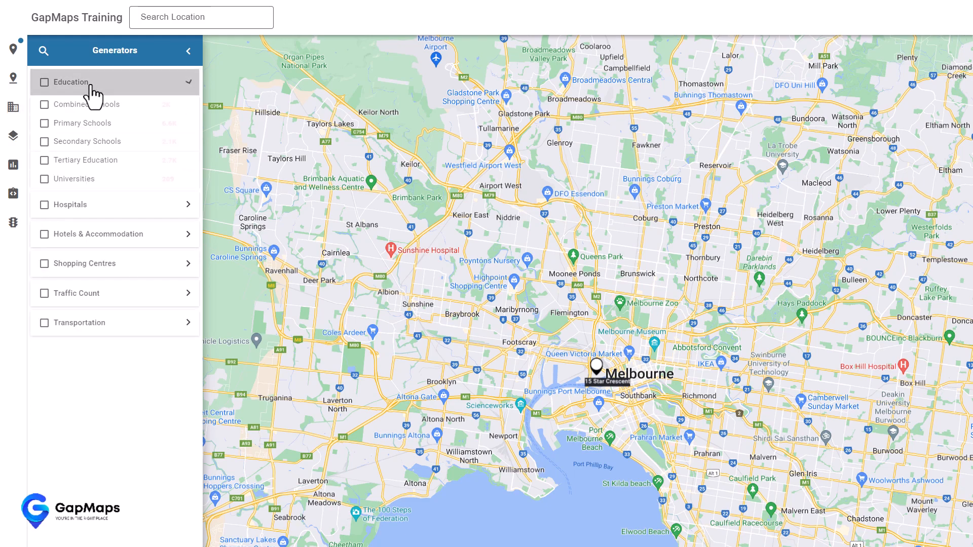
pyautogui.click(44, 123)
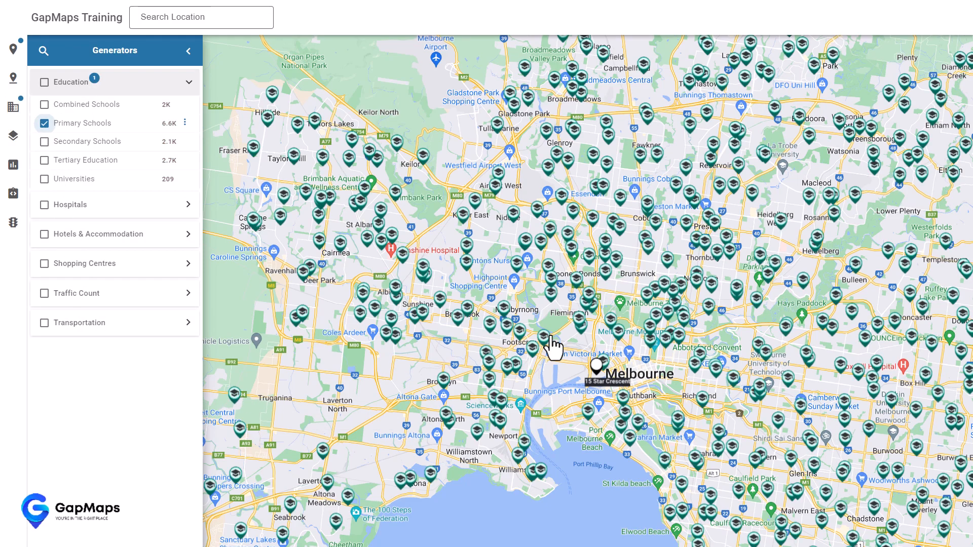
# - Check the St Monica's and Footscray North Primary School details, then hide Primary Schools again
pyautogui.moveTo(551, 340)
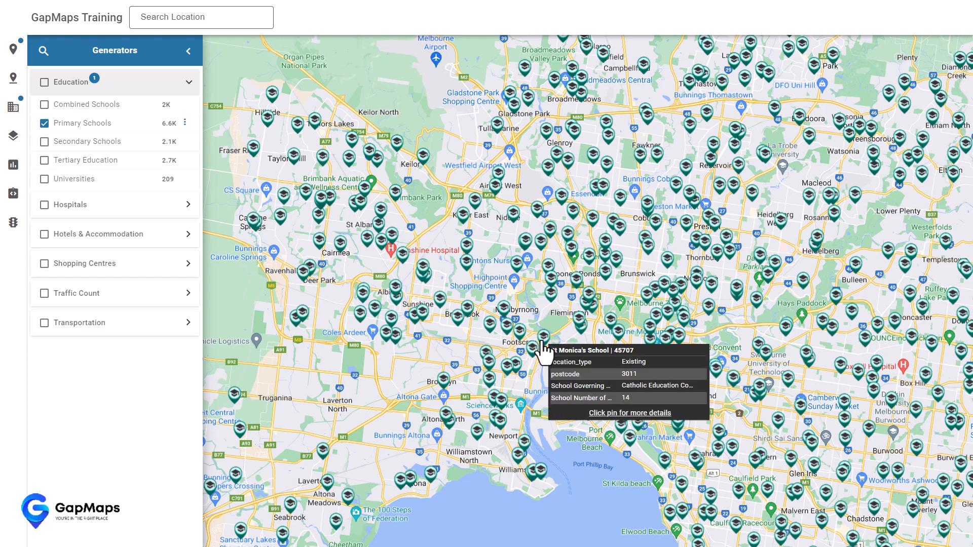
pyautogui.click(542, 344)
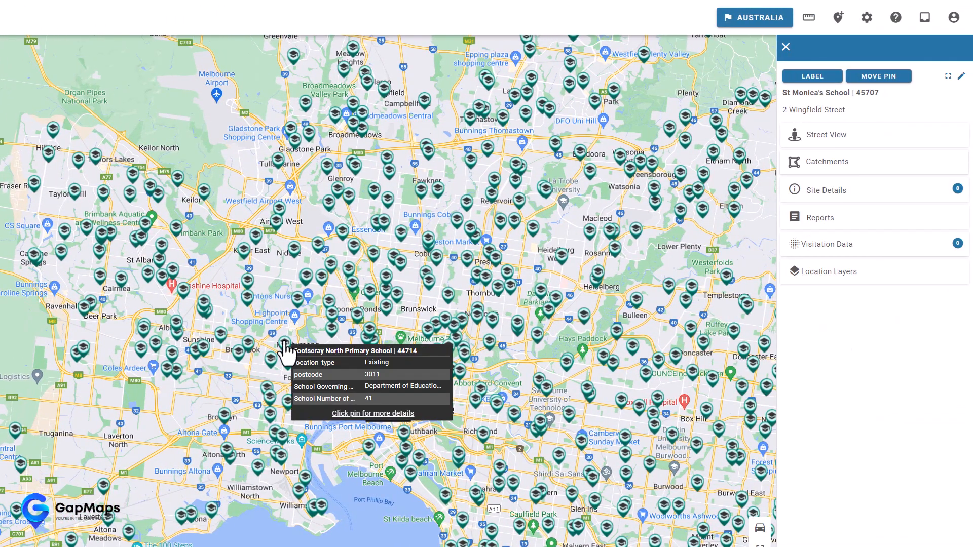
pyautogui.click(285, 344)
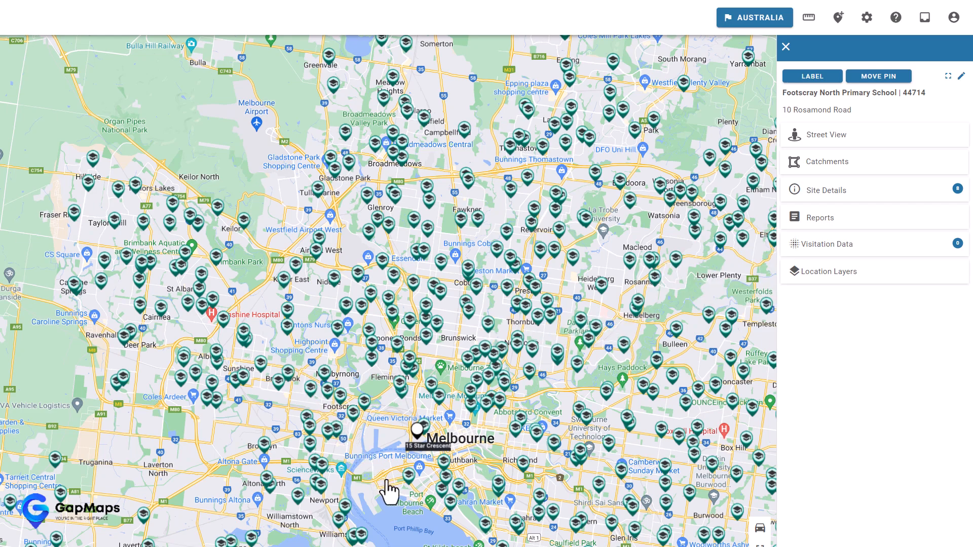
pyautogui.click(826, 162)
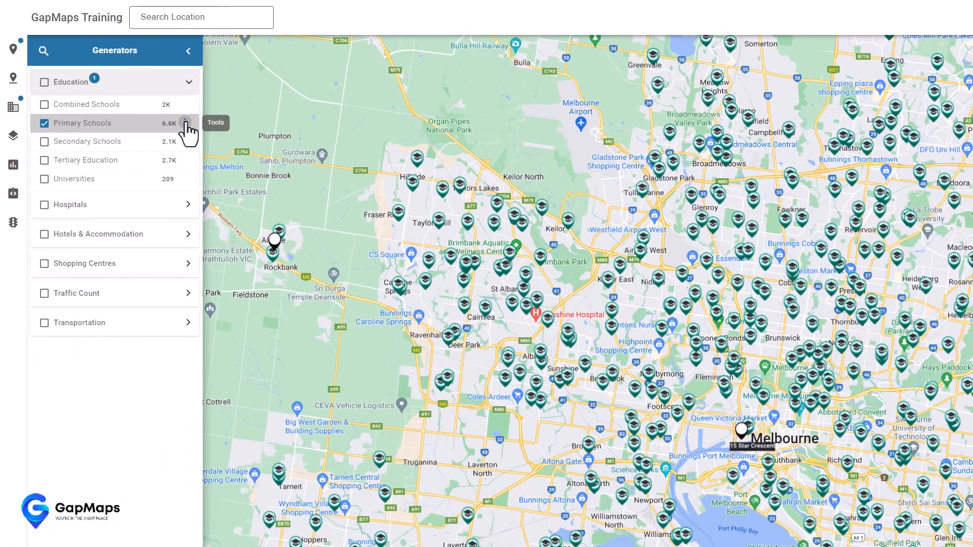
pyautogui.click(185, 123)
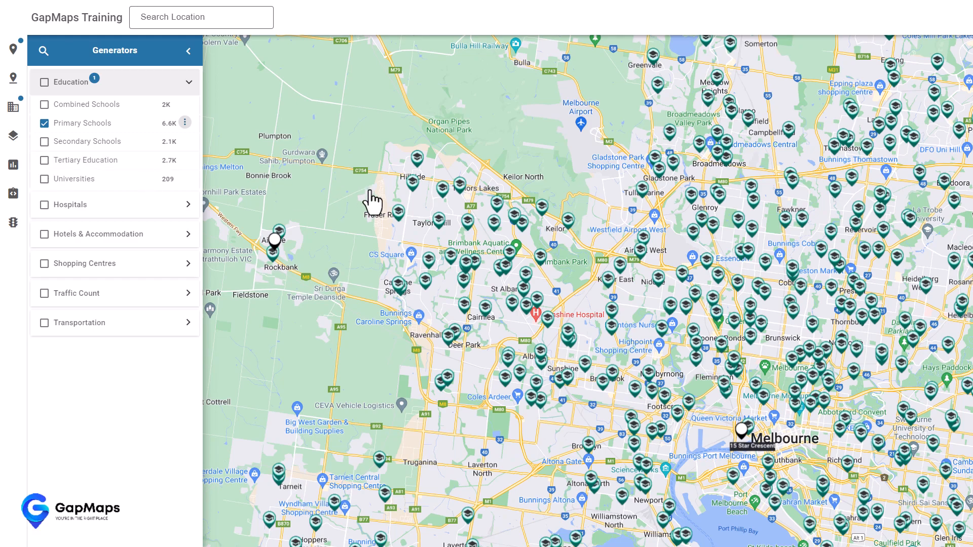
pyautogui.click(44, 124)
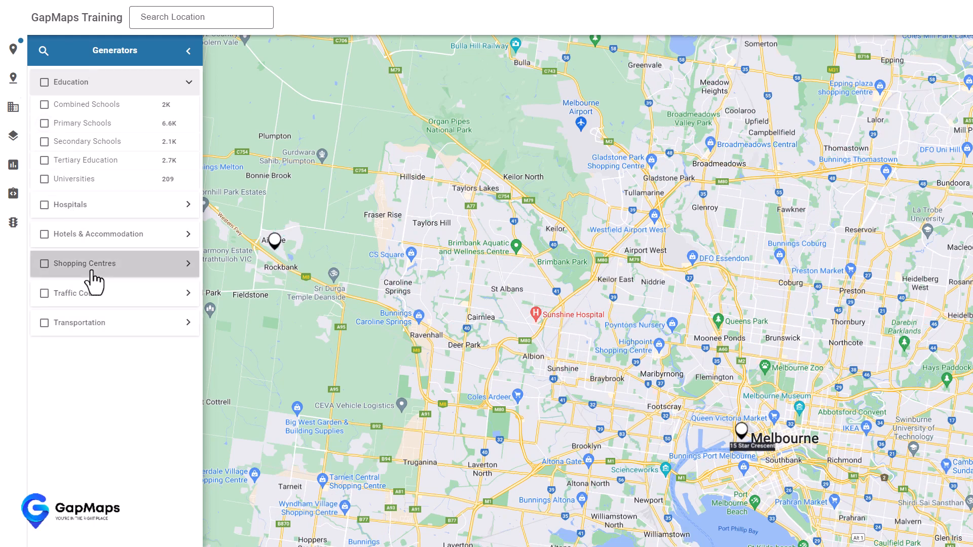
# - Show the Traffic Counts layer and view the Footscray Road count's site details
pyautogui.click(93, 295)
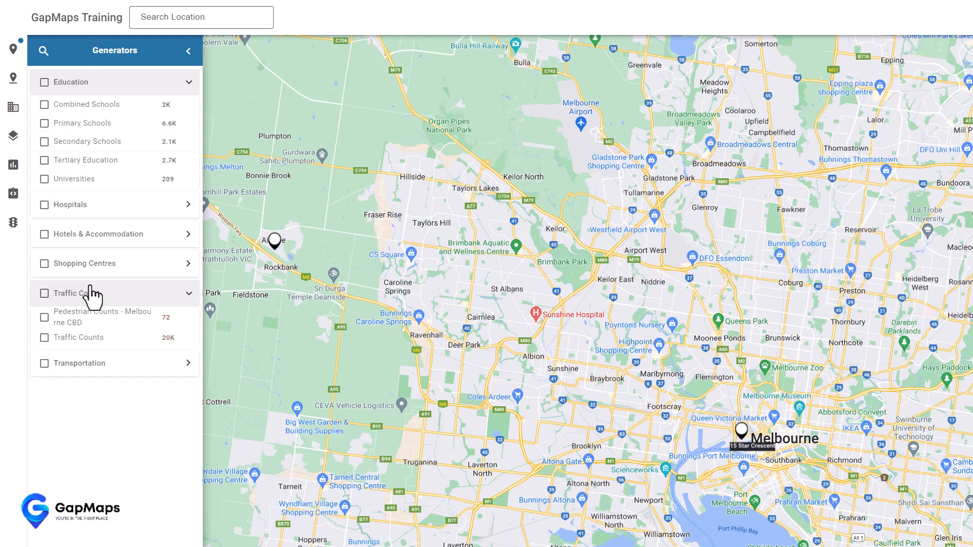
pyautogui.scroll(-1, 61, 309)
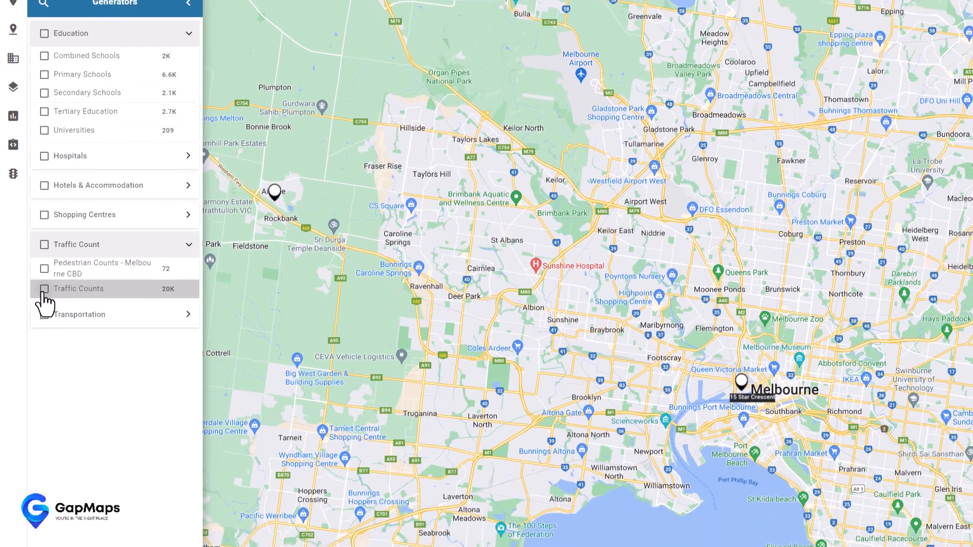
pyautogui.click(45, 277)
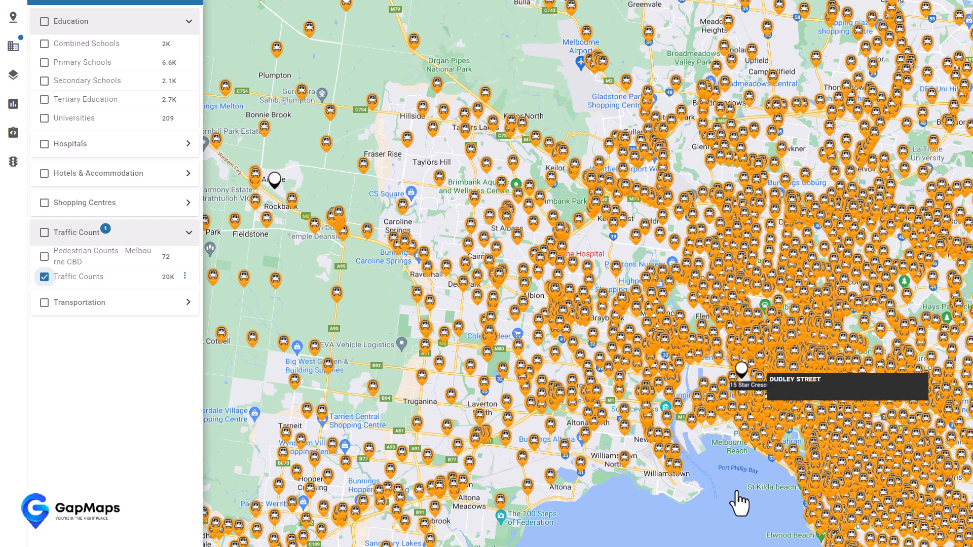
pyautogui.scroll(3, 739, 502)
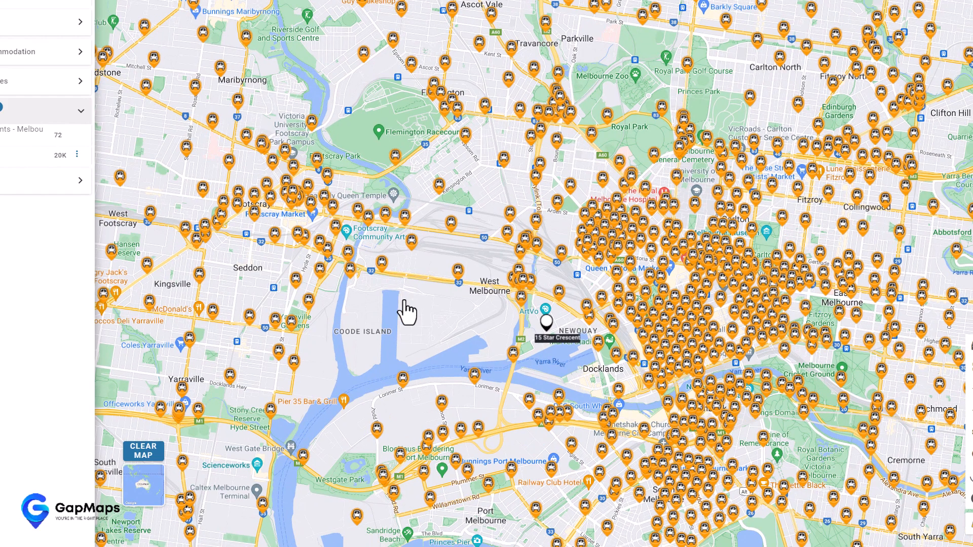
pyautogui.moveTo(553, 310)
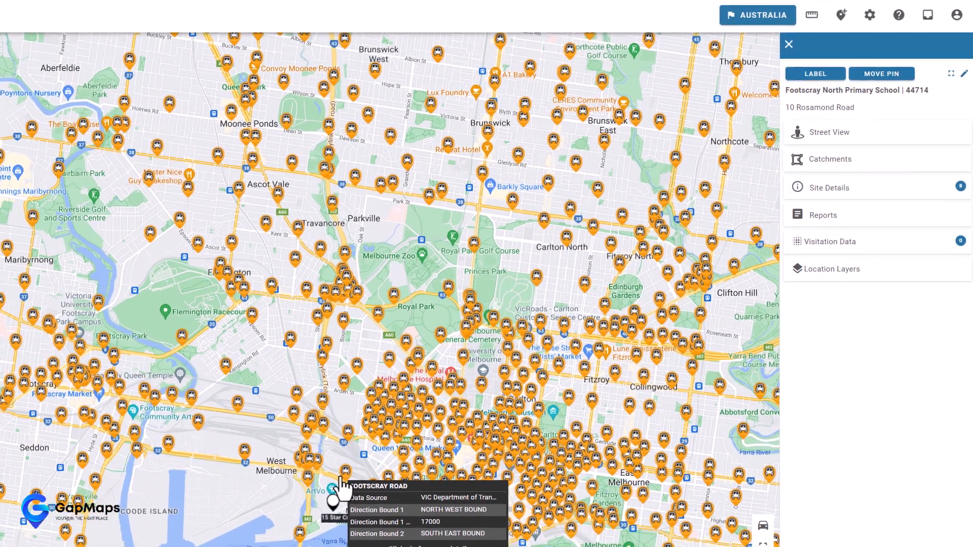
pyautogui.click(477, 360)
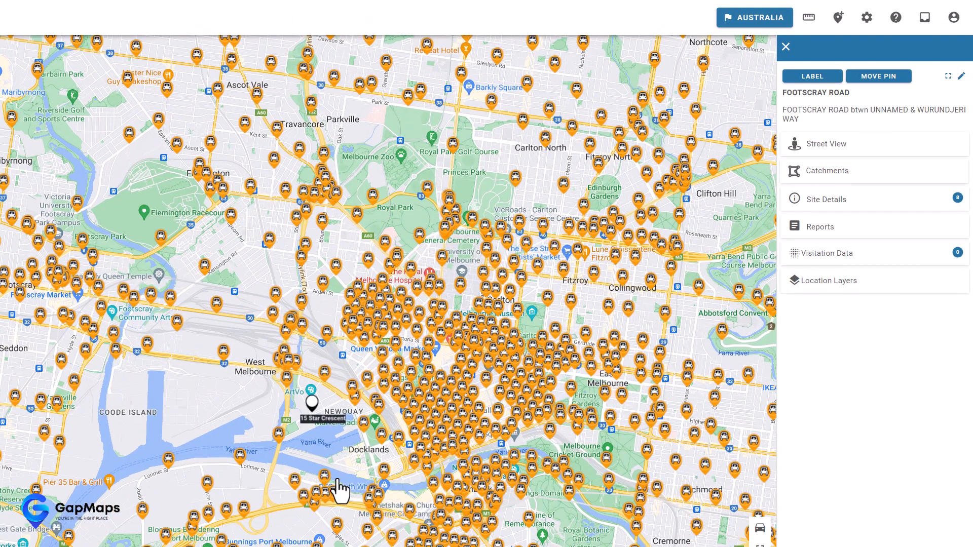
pyautogui.click(880, 207)
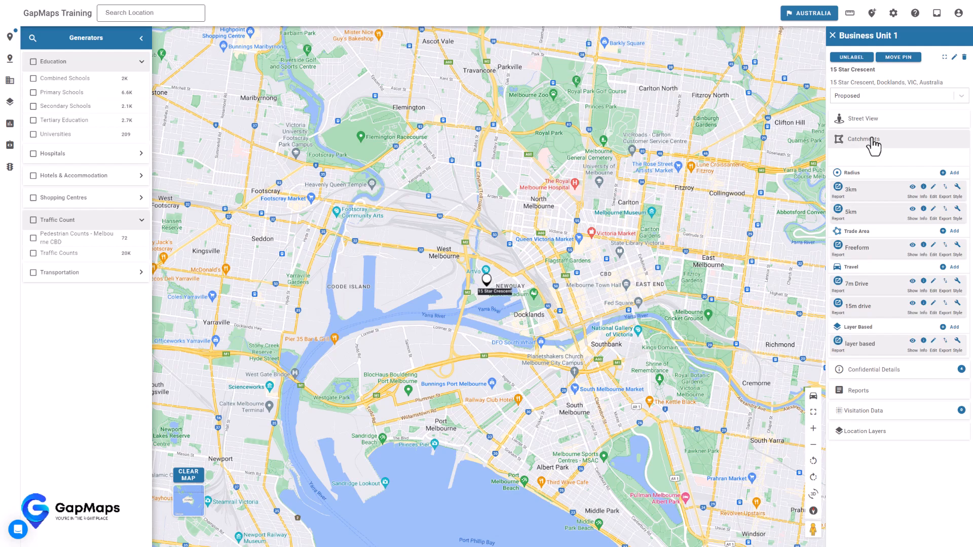
# - Set up a 3km radius business export that includes Generators > Education > Primary Schools
pyautogui.click(912, 186)
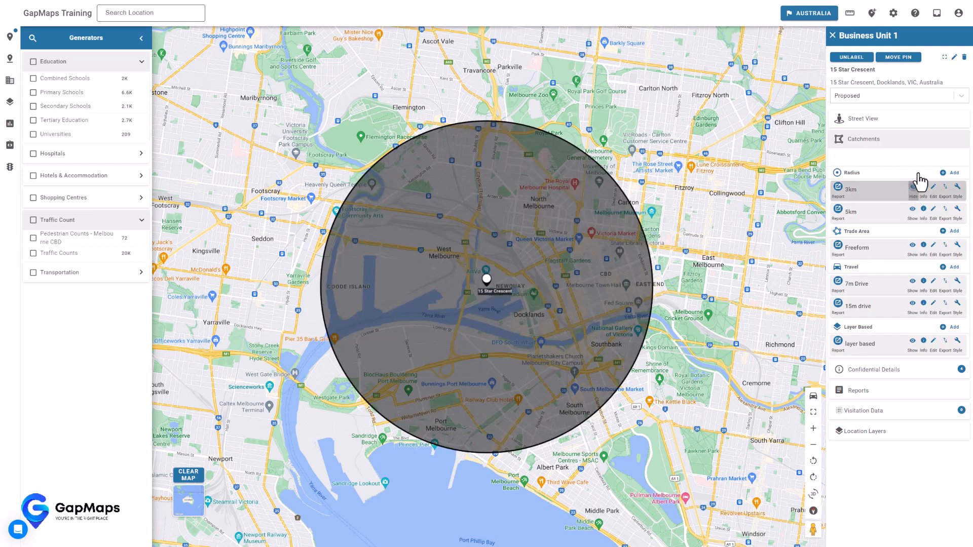
pyautogui.click(945, 188)
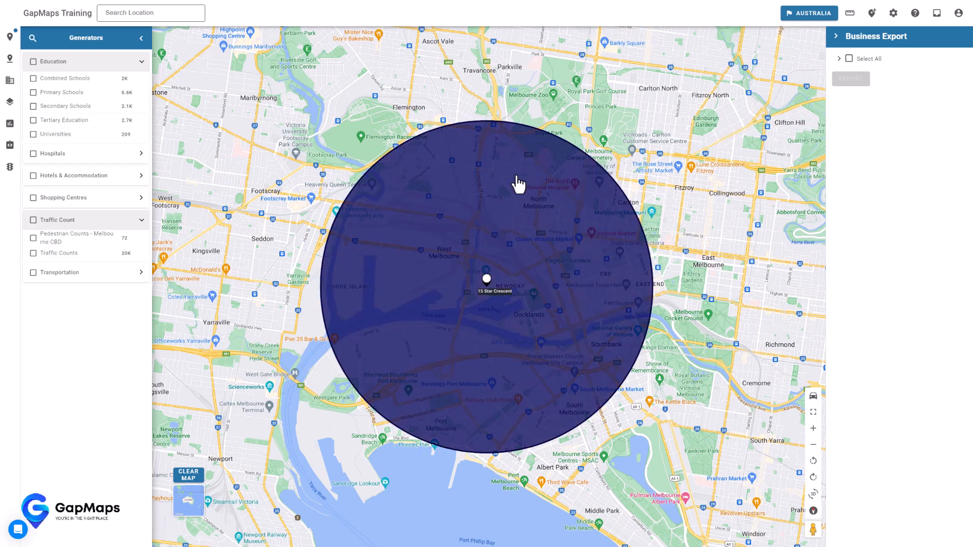
pyautogui.click(839, 59)
pyautogui.click(845, 82)
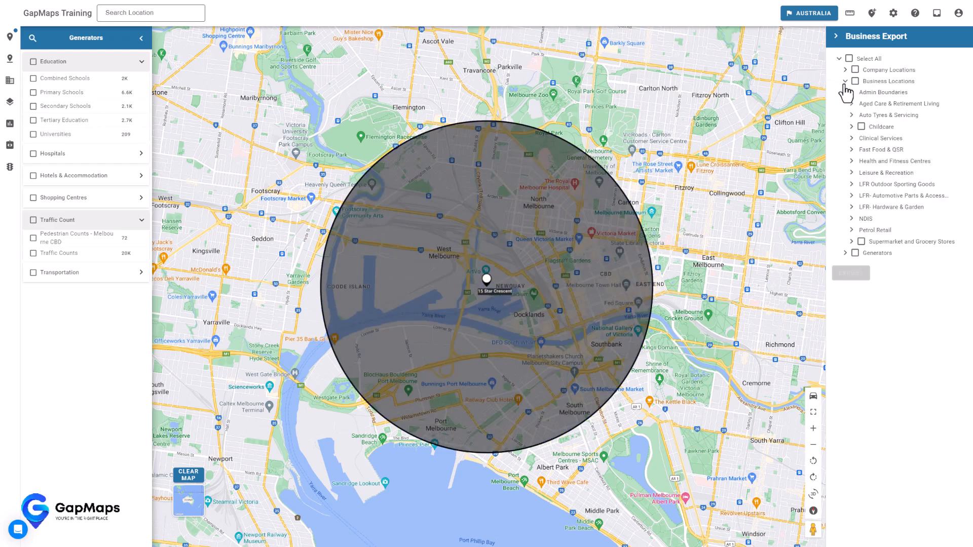
pyautogui.click(852, 127)
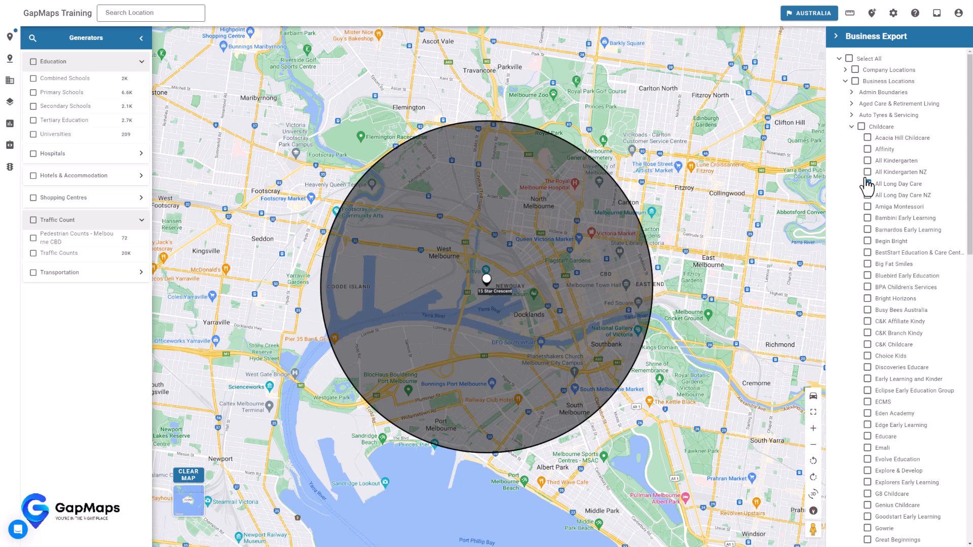
pyautogui.click(852, 127)
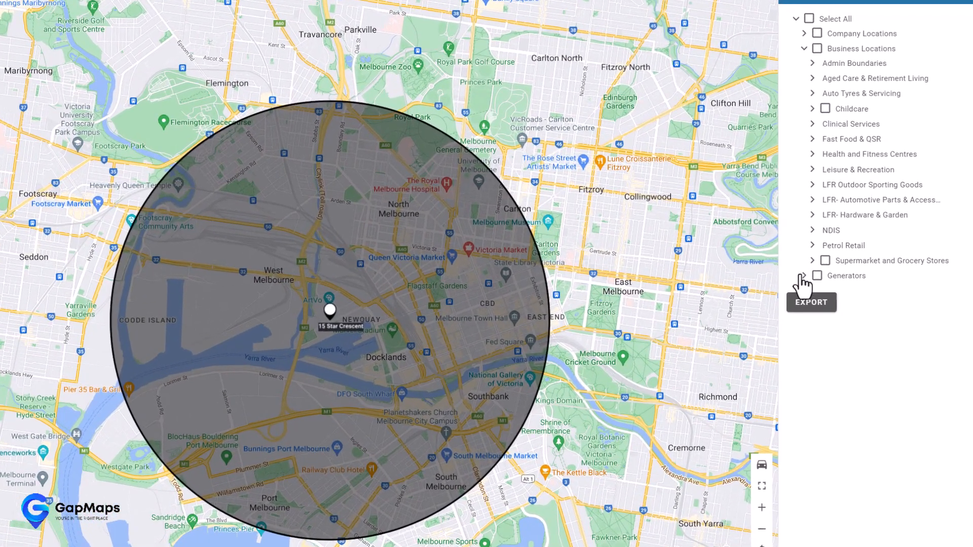
pyautogui.click(844, 254)
pyautogui.click(810, 291)
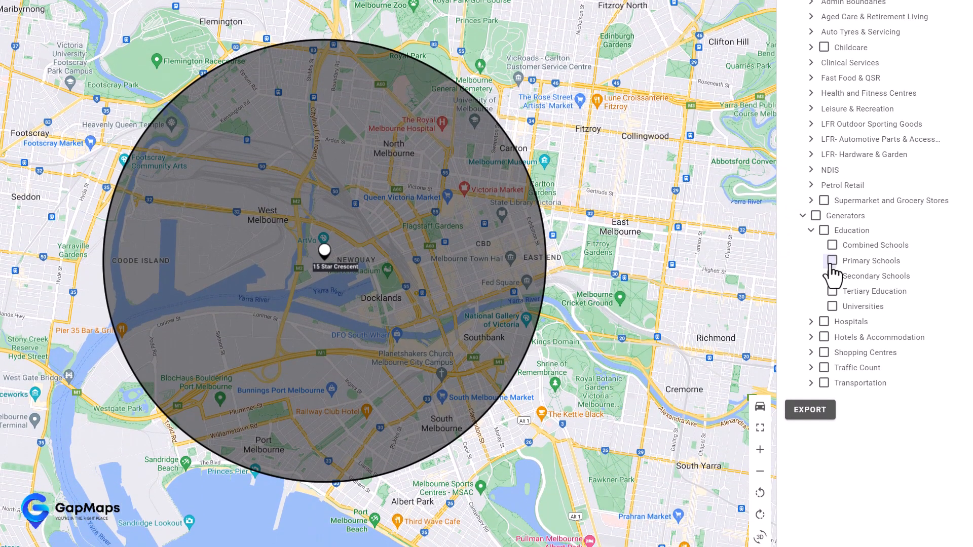
pyautogui.click(832, 321)
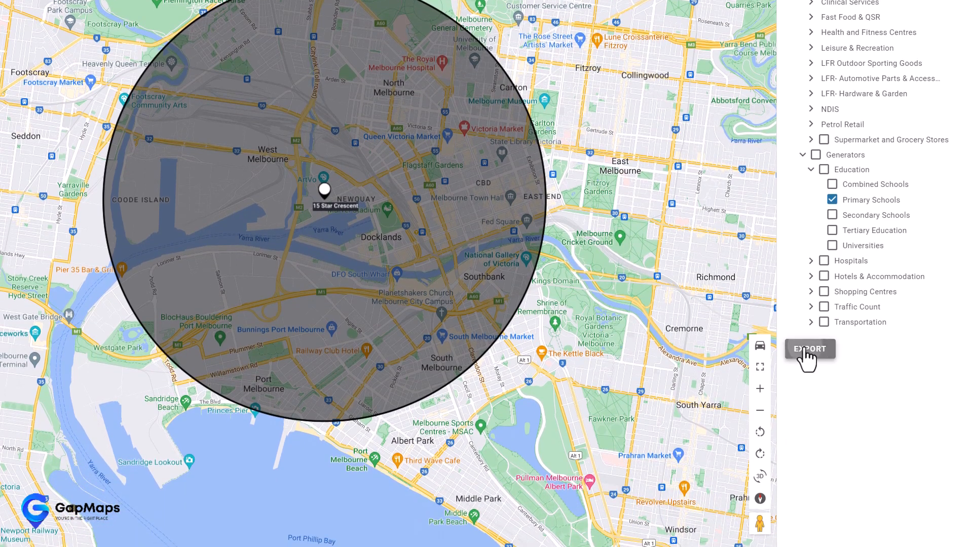
# - Run the export and download the emailed spreadsheet
pyautogui.click(808, 416)
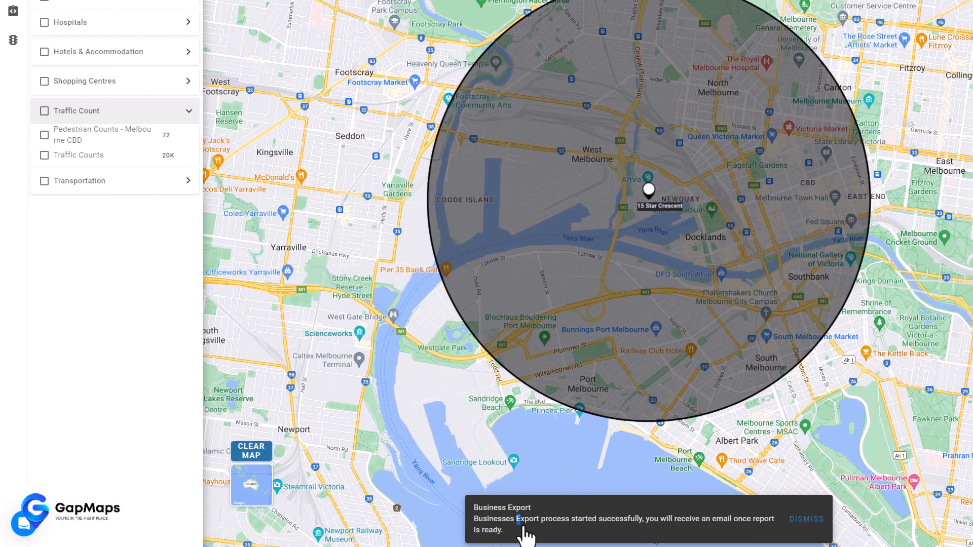
pyautogui.moveTo(193, 519); pyautogui.dragTo(309, 537)
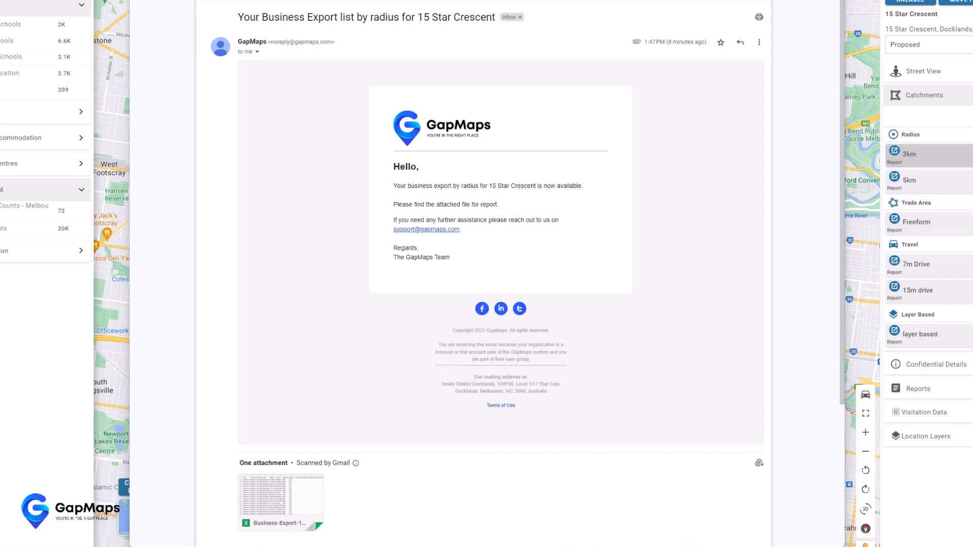
pyautogui.click(260, 521)
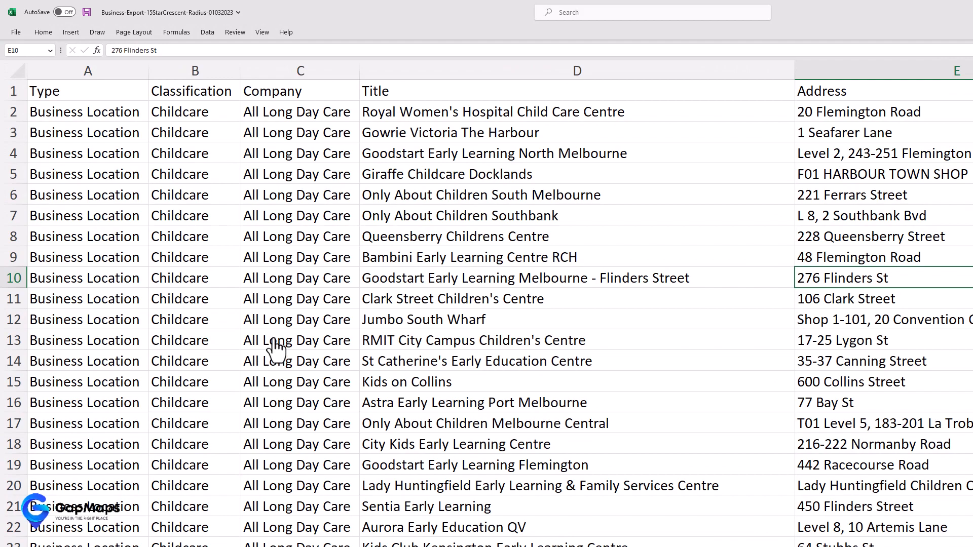
pyautogui.scroll(-14, 273, 354)
pyautogui.moveTo(299, 219); pyautogui.dragTo(355, 276)
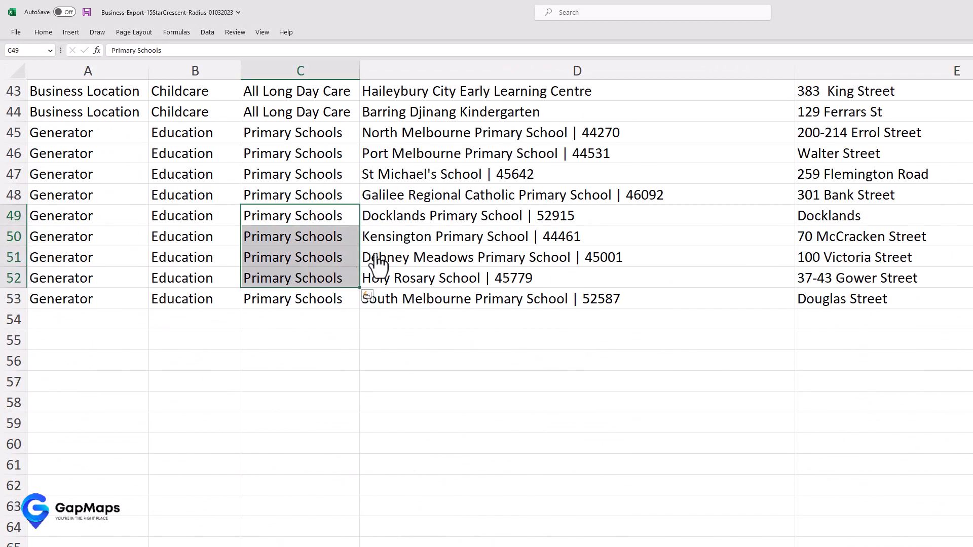
pyautogui.scroll(14, 532, 228)
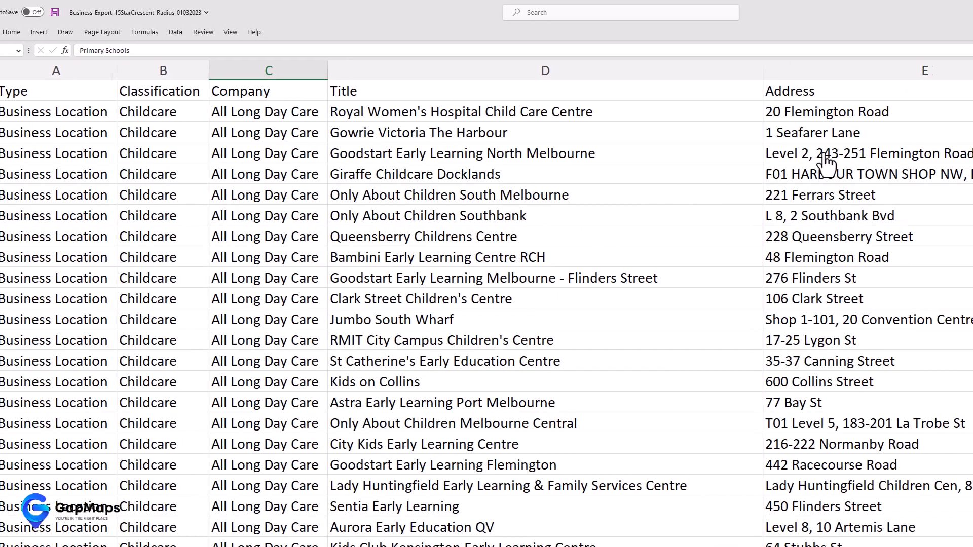
pyautogui.moveTo(948, 71); pyautogui.dragTo(101, 91)
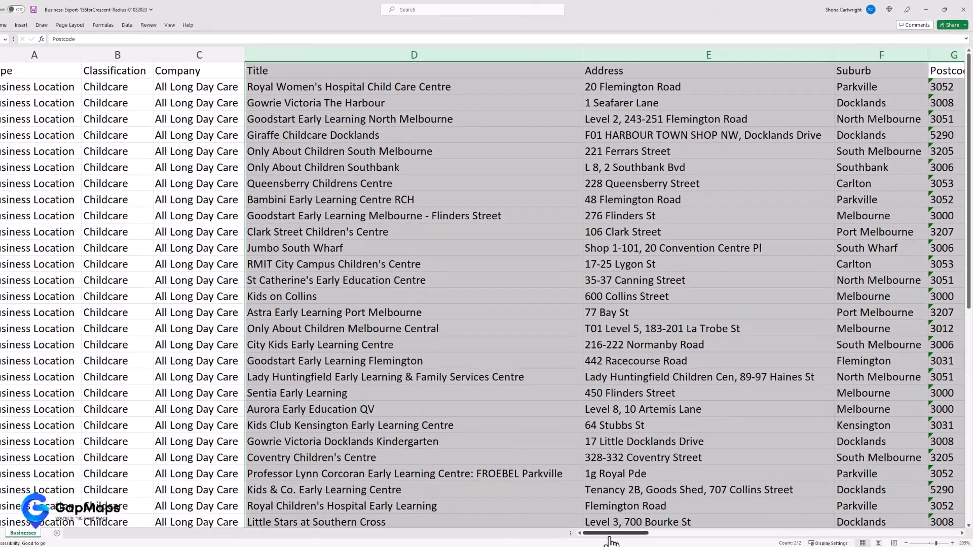
pyautogui.moveTo(610, 536); pyautogui.dragTo(640, 538)
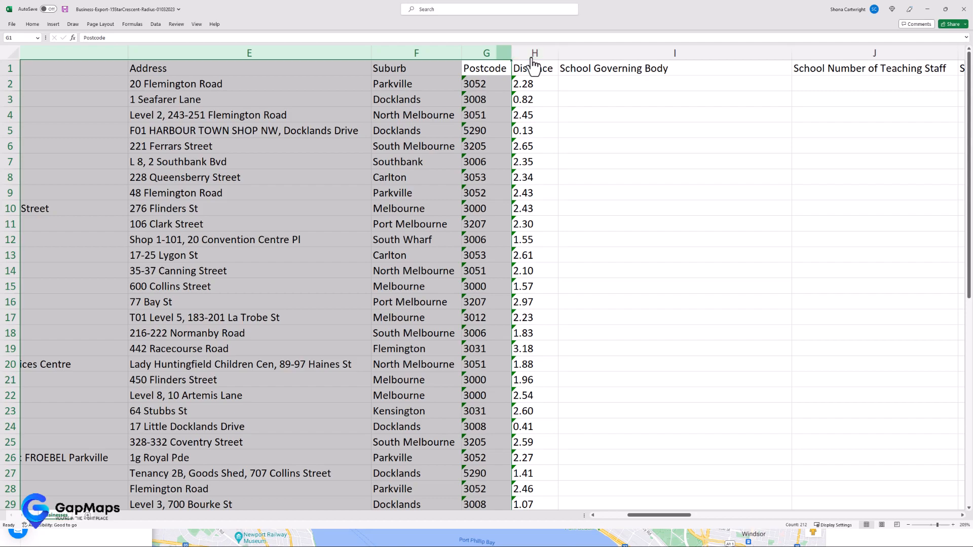
pyautogui.click(247, 86)
pyautogui.click(541, 94)
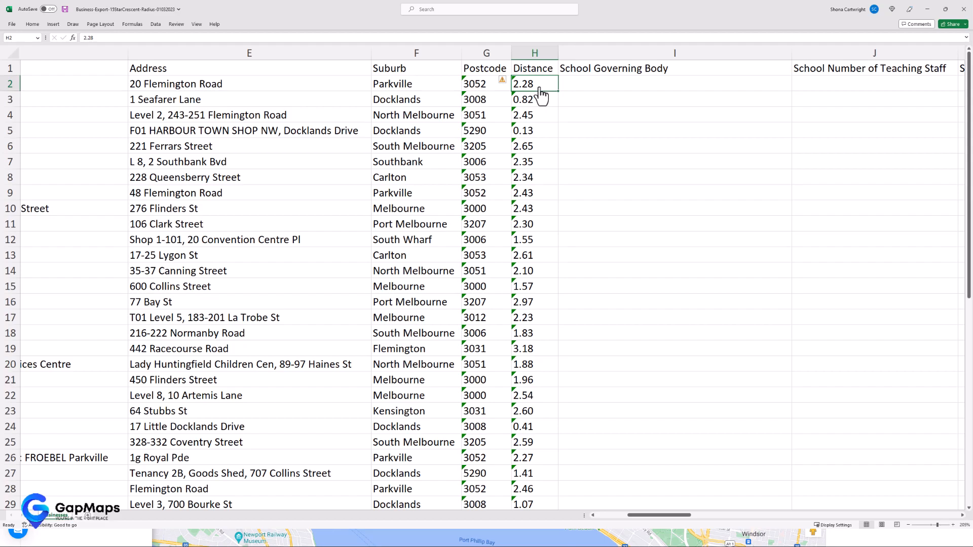
pyautogui.scroll(-4, 544, 123)
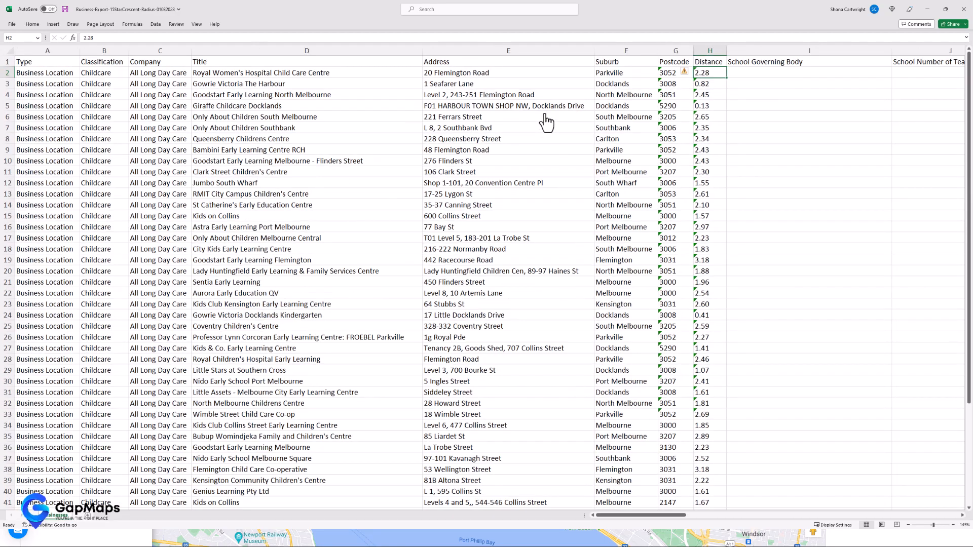
pyautogui.moveTo(613, 525); pyautogui.dragTo(675, 522)
pyautogui.scroll(-2, 753, 432)
pyautogui.scroll(2, 752, 431)
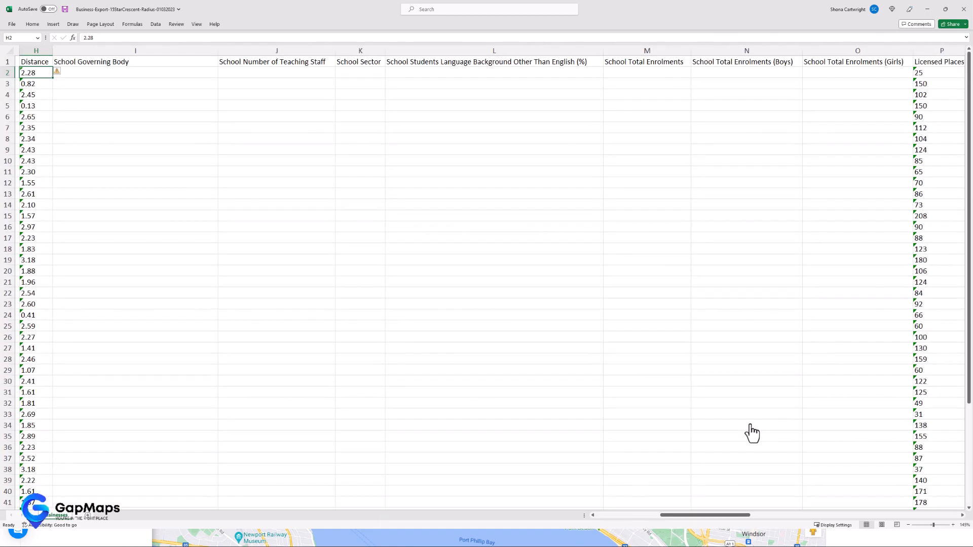
pyautogui.moveTo(700, 519); pyautogui.dragTo(582, 529)
pyautogui.scroll(-8, 581, 335)
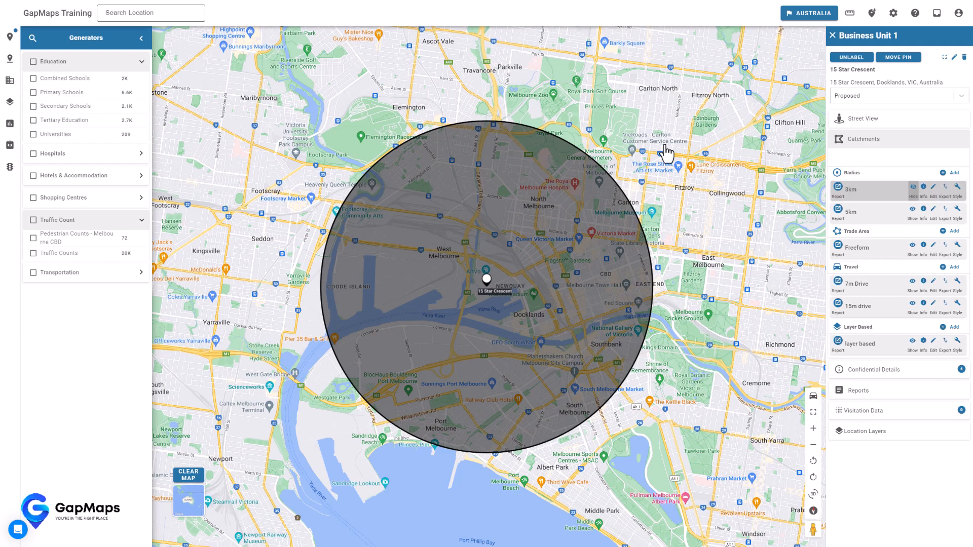
pyautogui.click(912, 187)
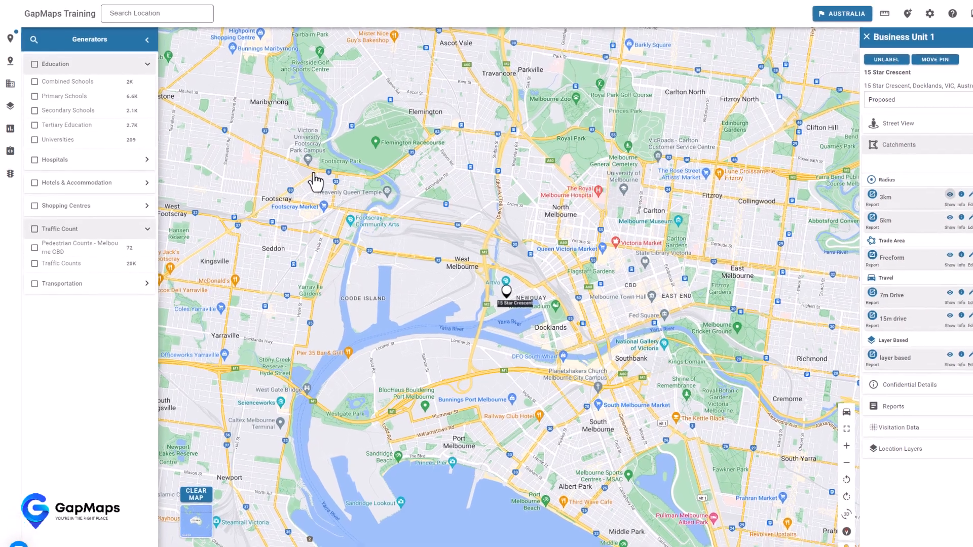
pyautogui.scroll(-3, 302, 166)
pyautogui.moveTo(302, 143); pyautogui.dragTo(325, 270)
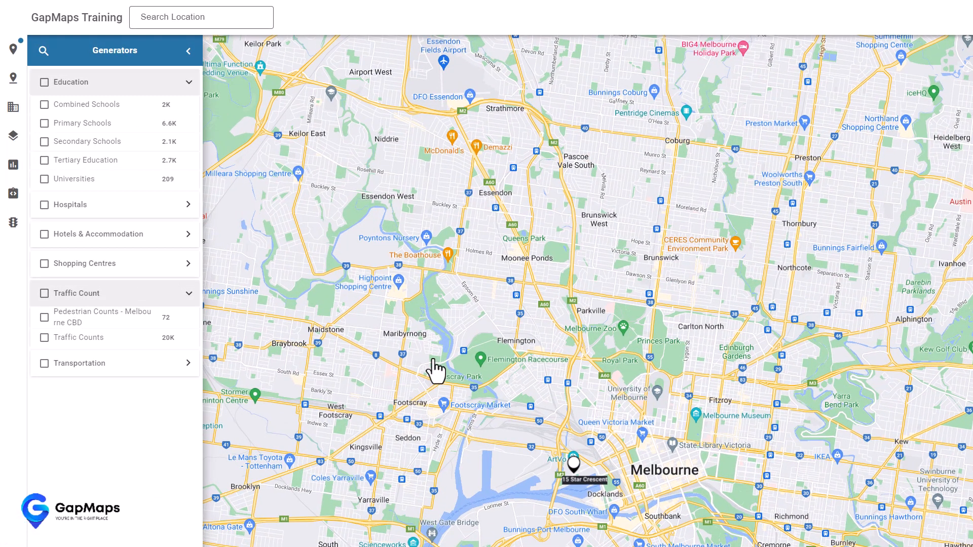
# - Turn on and display the 001 Population f. Suburb shading layer
pyautogui.click(12, 136)
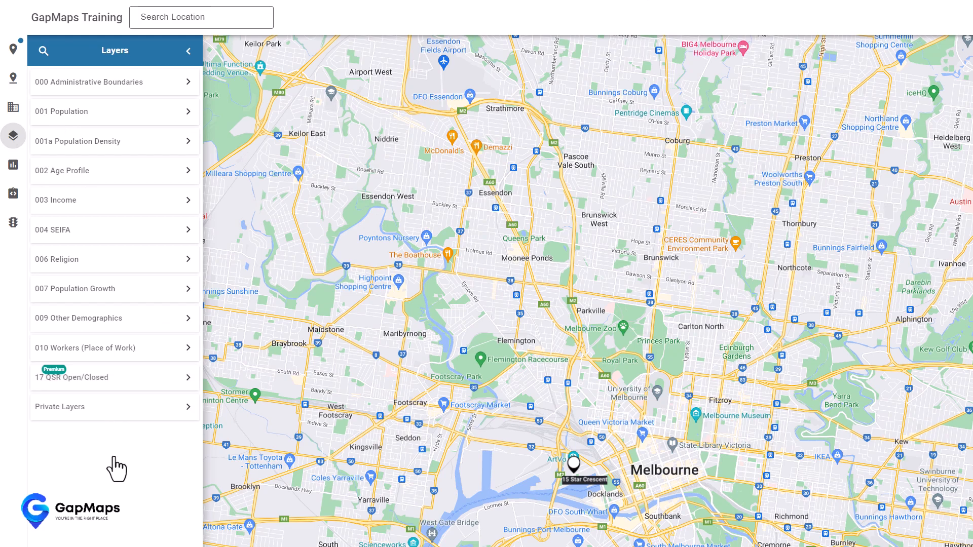
pyautogui.click(113, 116)
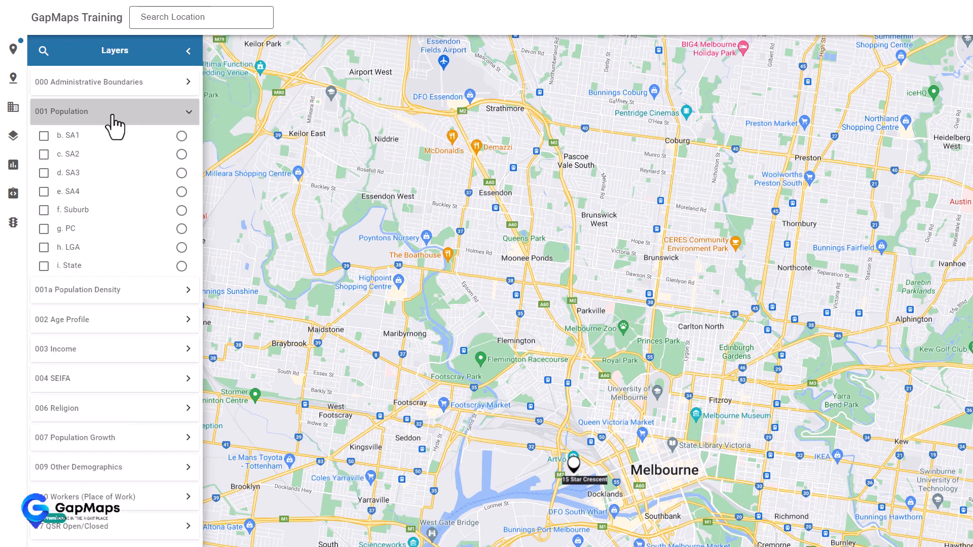
pyautogui.click(44, 210)
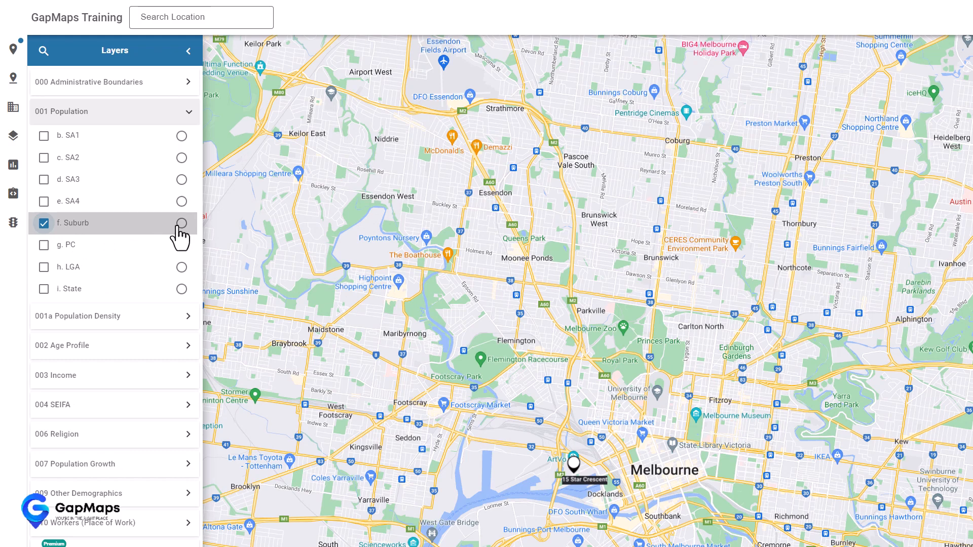
pyautogui.click(181, 223)
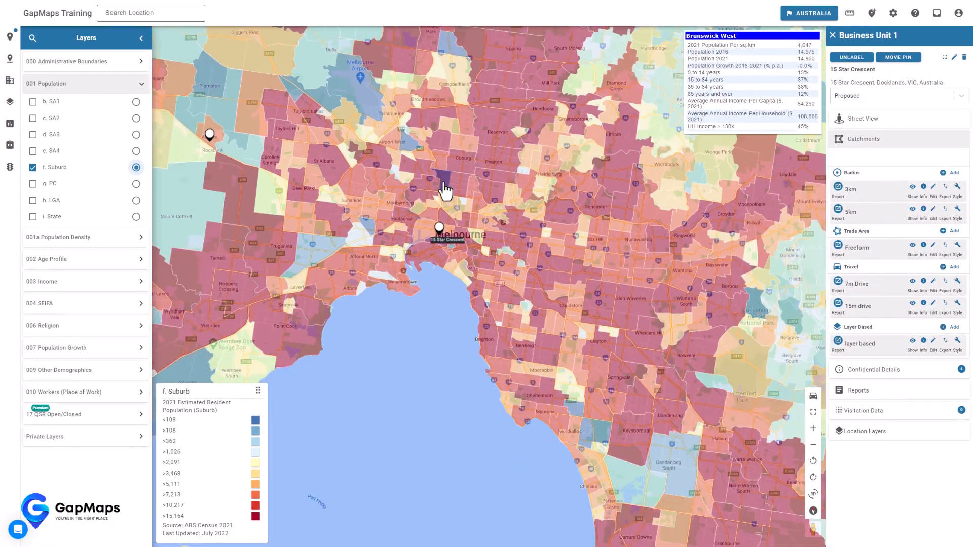
# - Zoom out across Victoria and back in to survey the suburb population shading
pyautogui.scroll(-1, 445, 191)
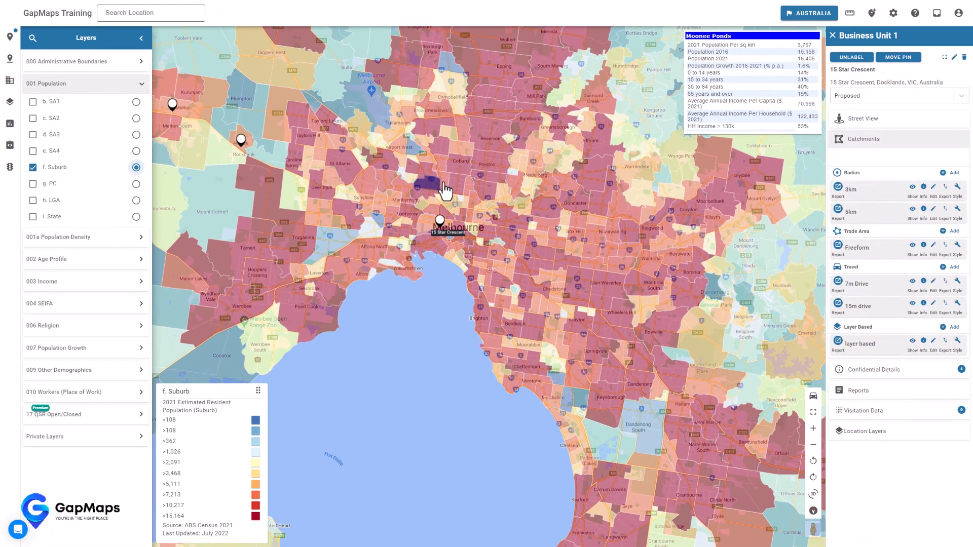
pyautogui.scroll(-2, 449, 135)
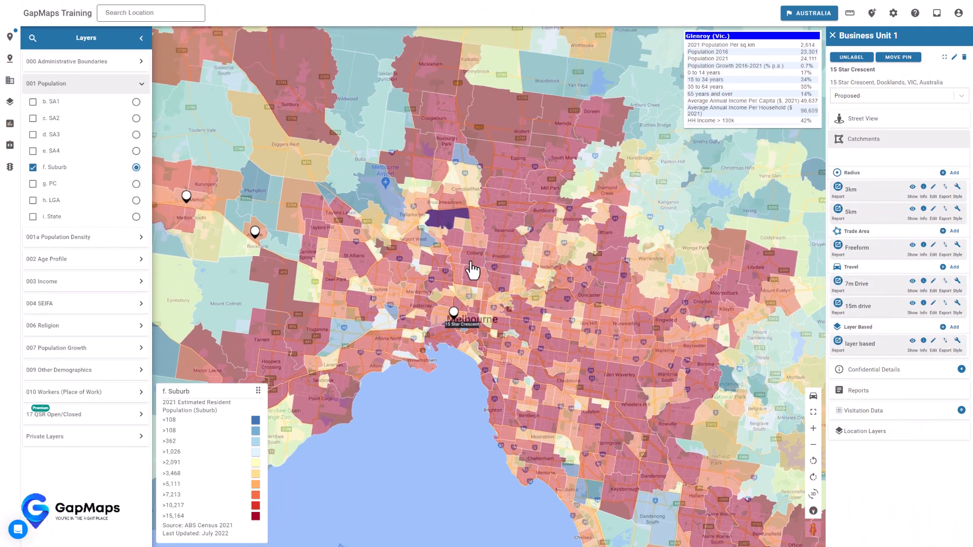
pyautogui.scroll(-3, 524, 195)
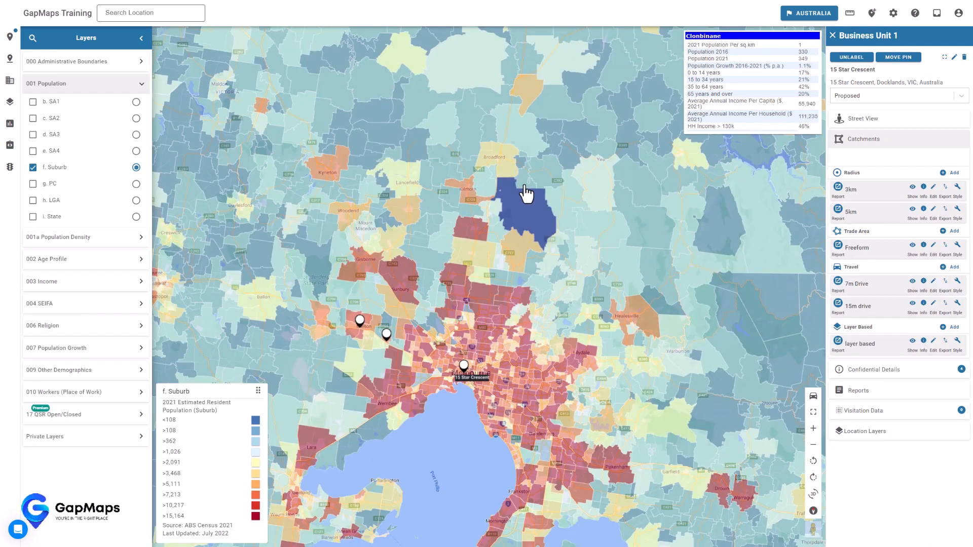
pyautogui.scroll(-2, 524, 195)
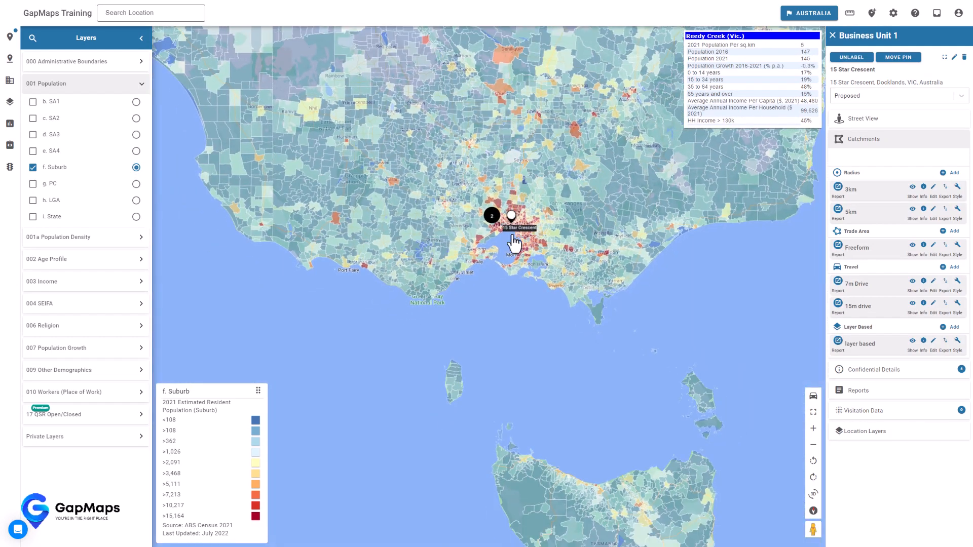
pyautogui.scroll(-1, 506, 286)
pyautogui.scroll(5, 511, 293)
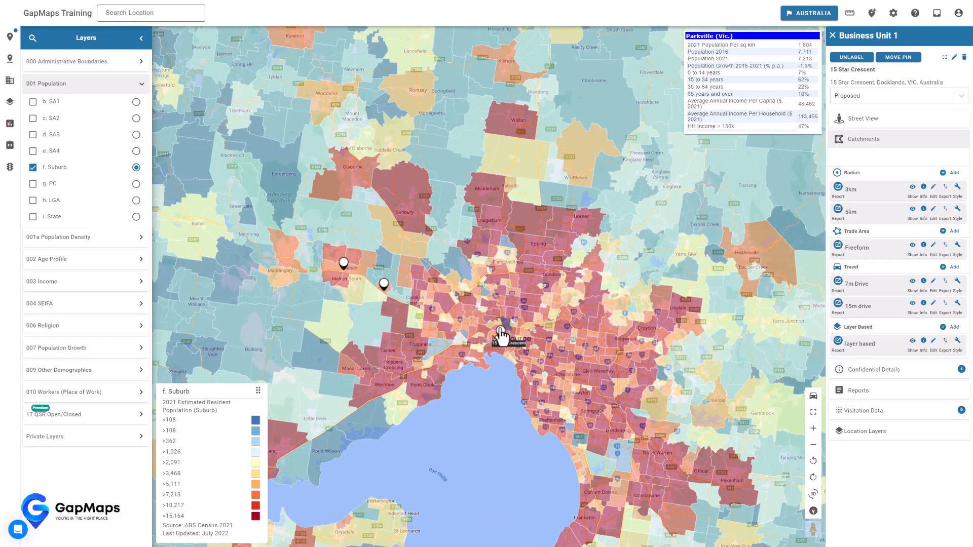
pyautogui.moveTo(502, 336)
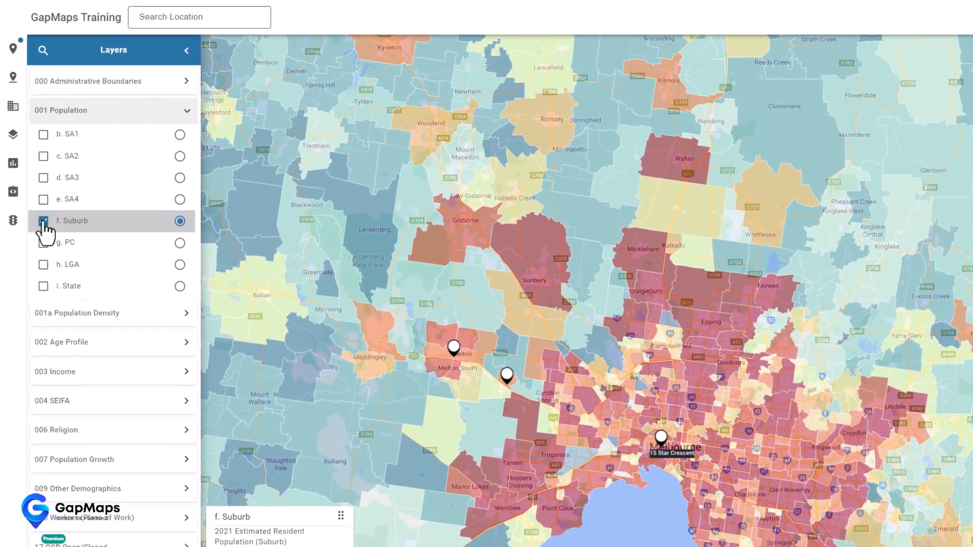
# - Replace the f. Suburb population shading with the 2021-2026 (# p.a) SA2 population growth layer
pyautogui.click(33, 167)
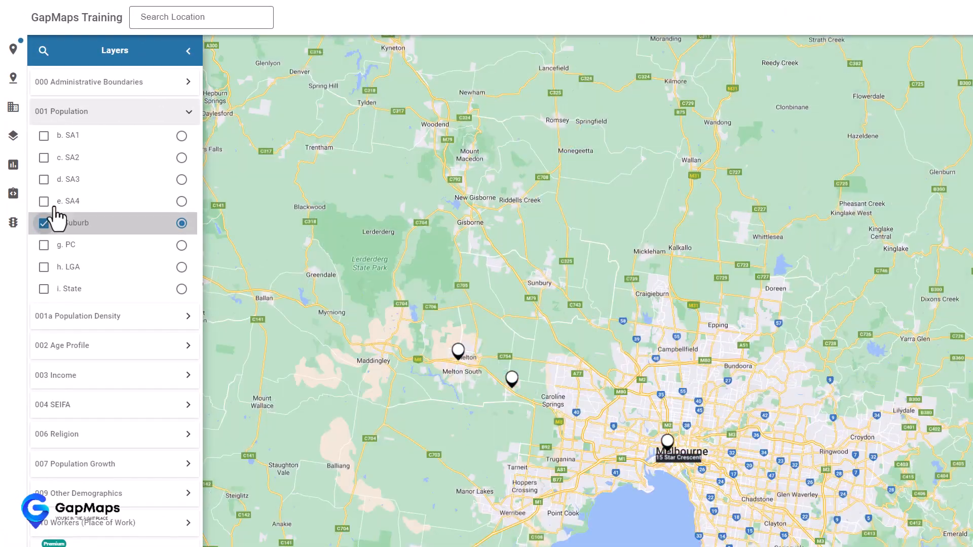
pyautogui.click(122, 115)
pyautogui.click(142, 205)
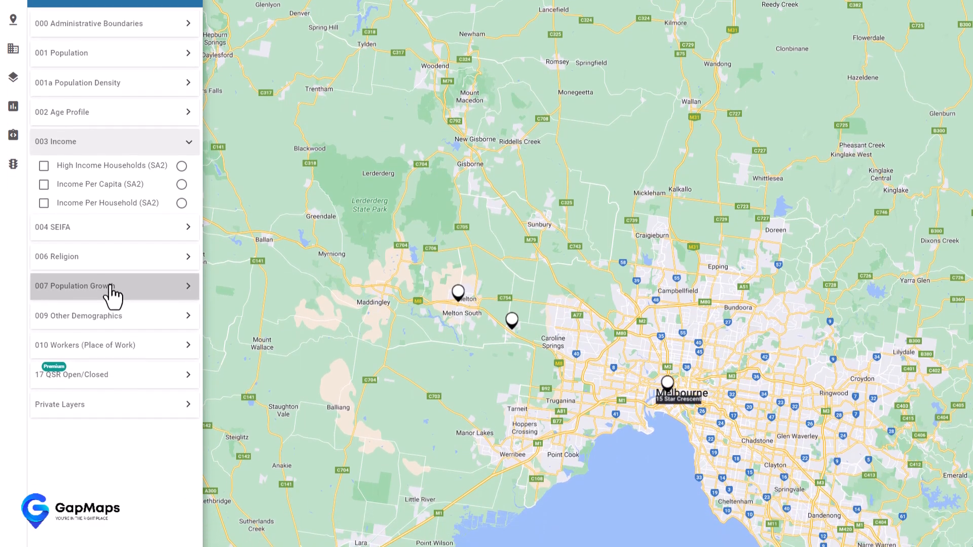
pyautogui.click(110, 286)
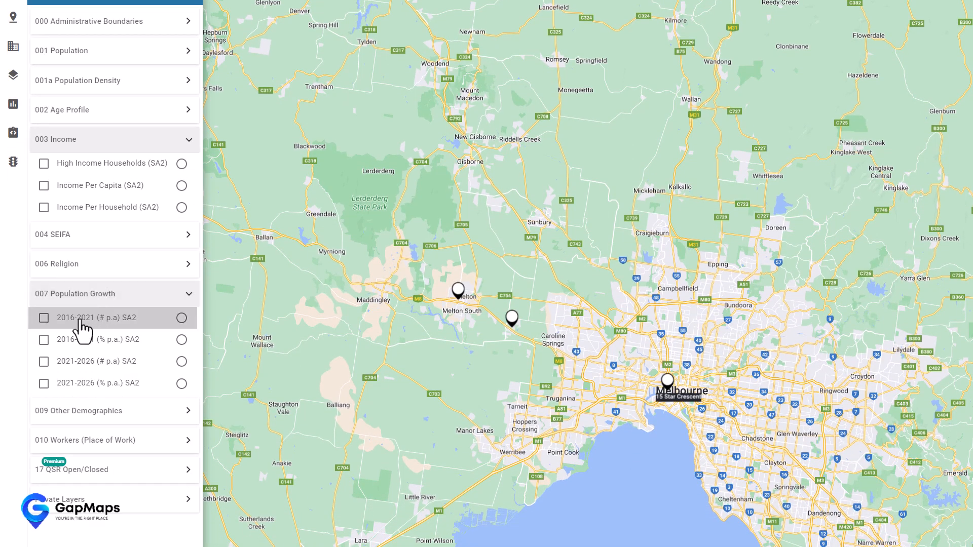
pyautogui.click(44, 362)
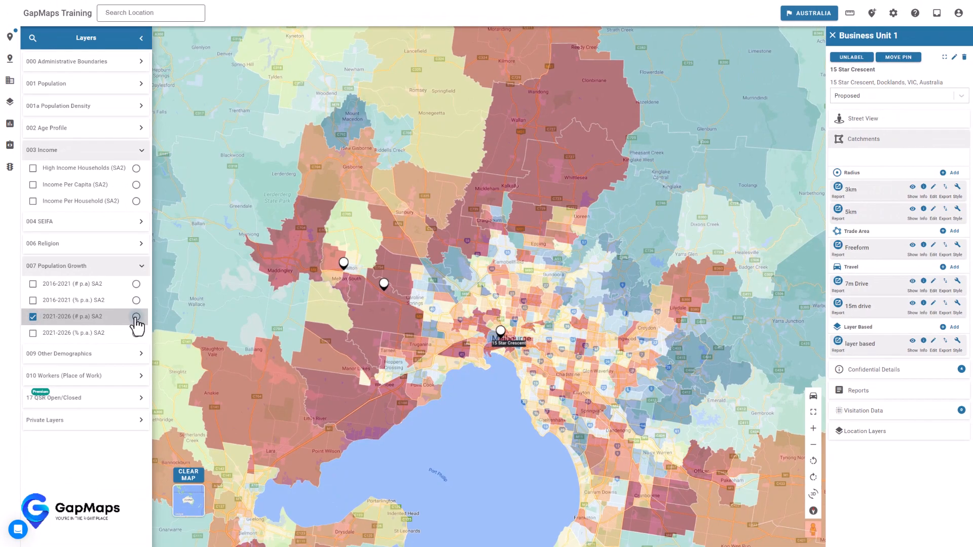
pyautogui.click(136, 317)
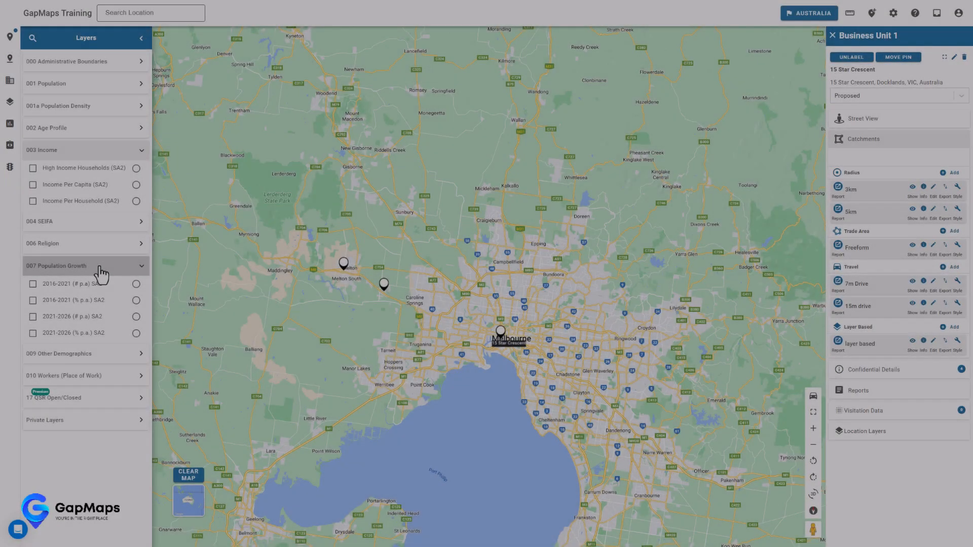
# - Collapse the Population Growth and Income groups and reveal the Private Layers
pyautogui.click(100, 268)
pyautogui.click(115, 154)
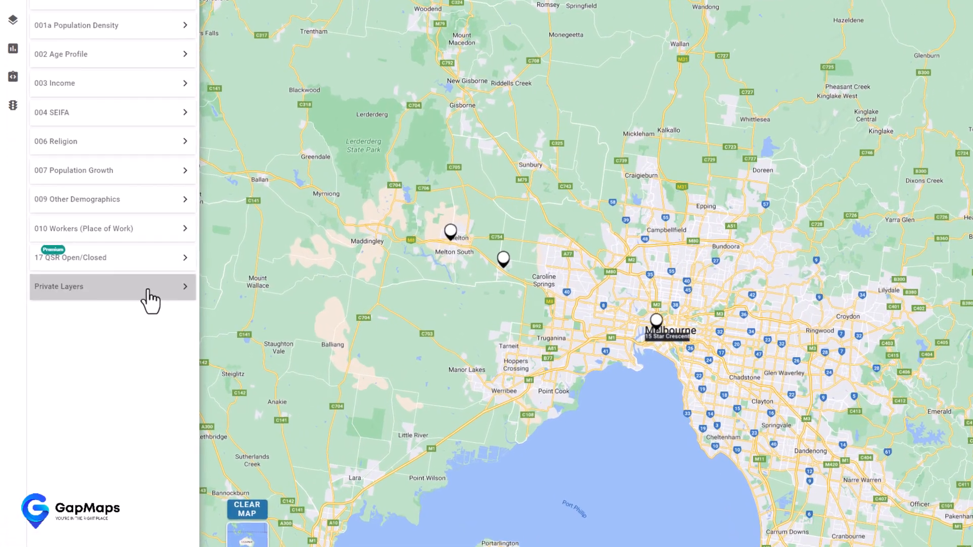
pyautogui.click(113, 307)
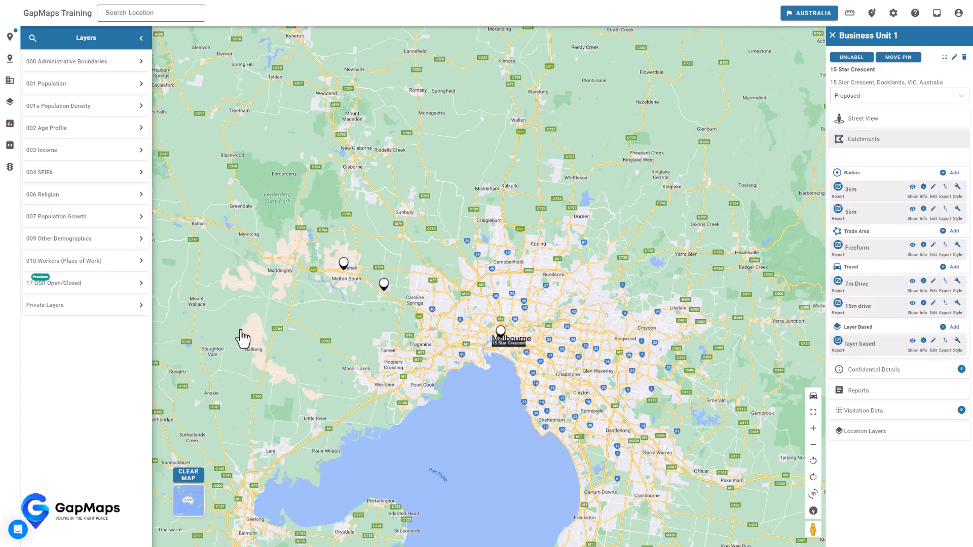
pyautogui.moveTo(500, 338)
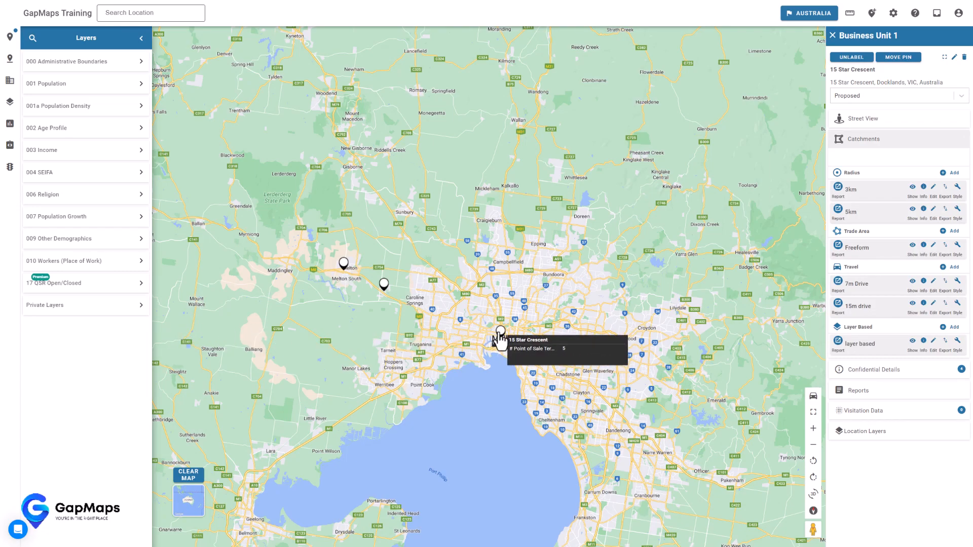
pyautogui.click(499, 334)
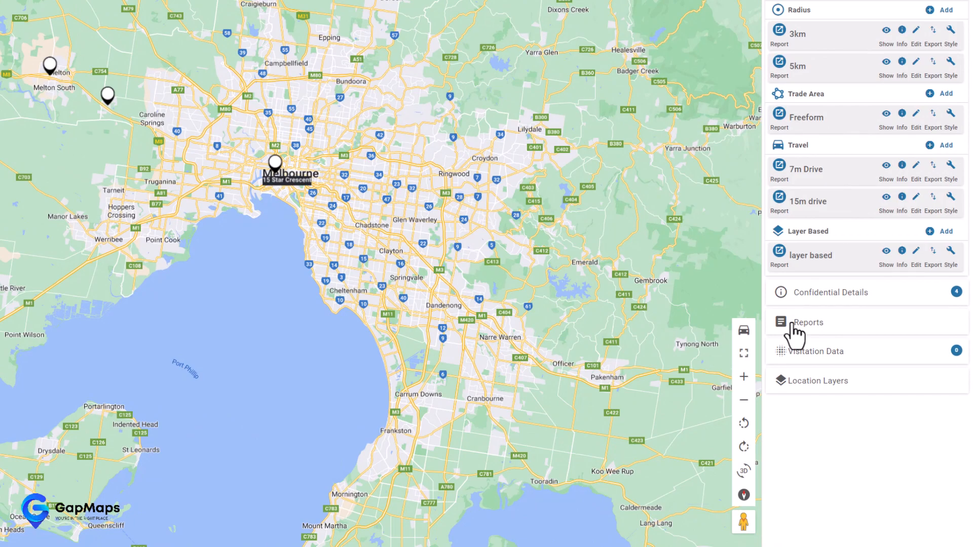
pyautogui.click(795, 326)
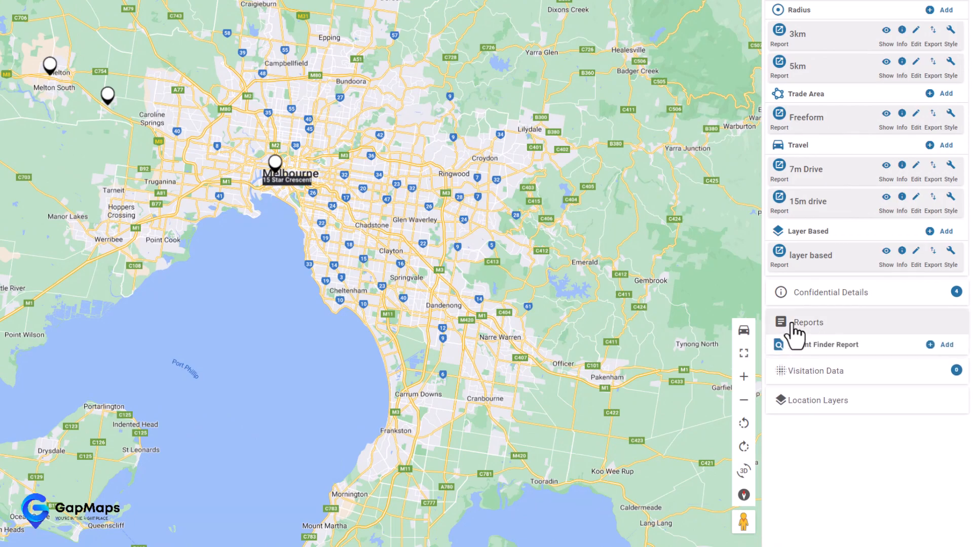
pyautogui.click(941, 346)
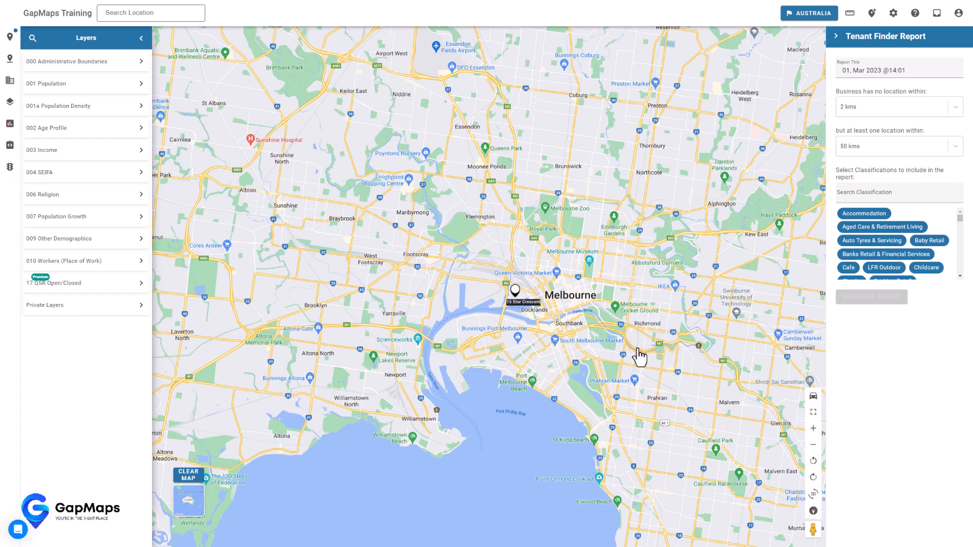
pyautogui.moveTo(512, 298)
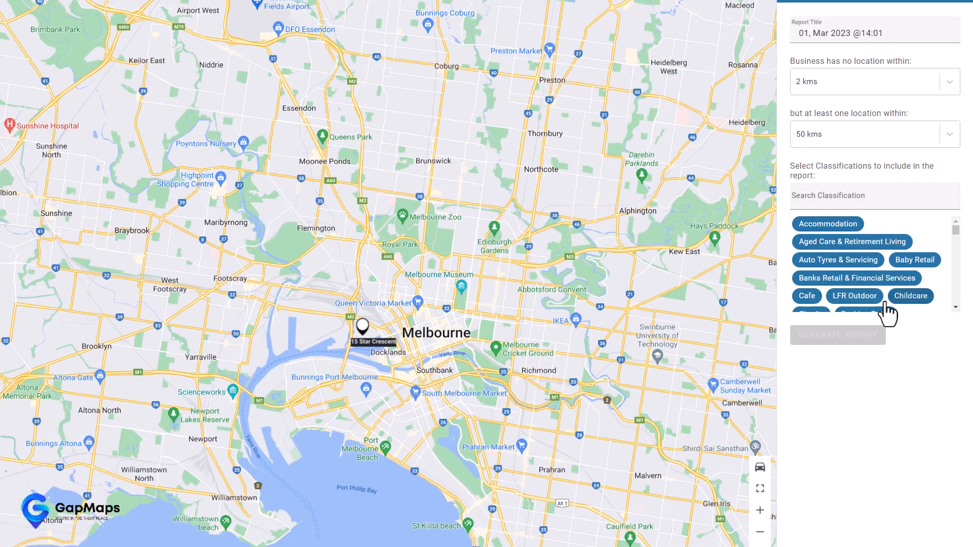
# - Set the Tenant Finder Report to Childcare, no location within 3 km, titled '3k 50km childcare'
pyautogui.click(910, 293)
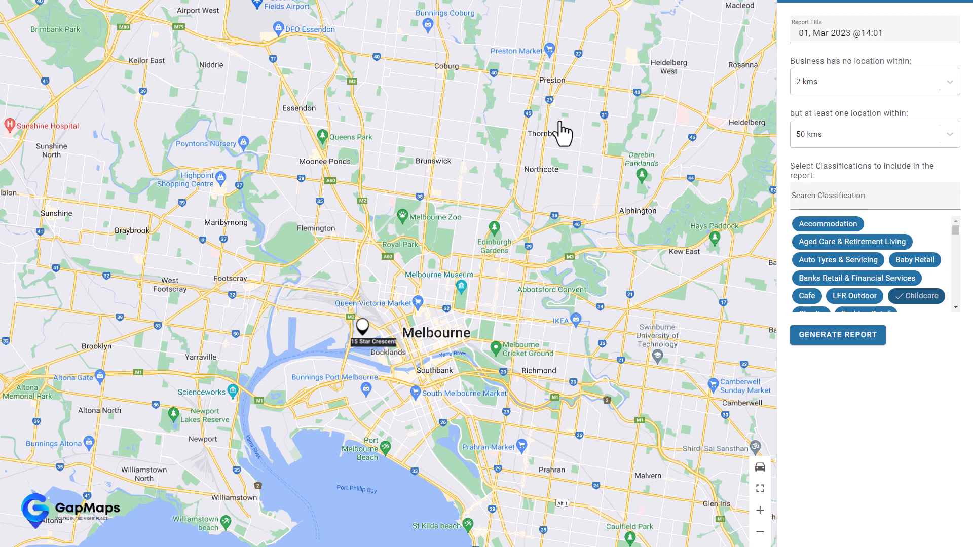
pyautogui.scroll(1, 721, 124)
pyautogui.click(864, 152)
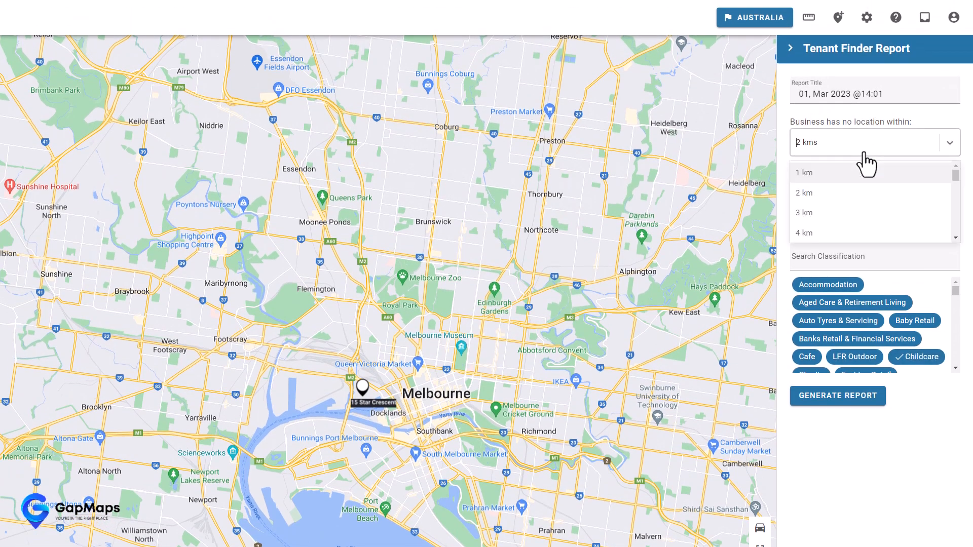
pyautogui.click(811, 215)
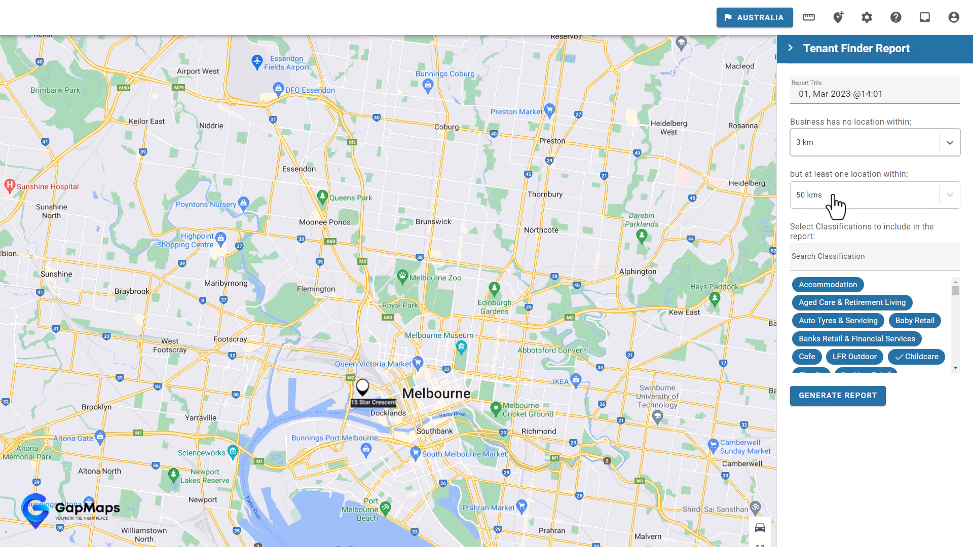
pyautogui.moveTo(917, 97); pyautogui.dragTo(749, 99)
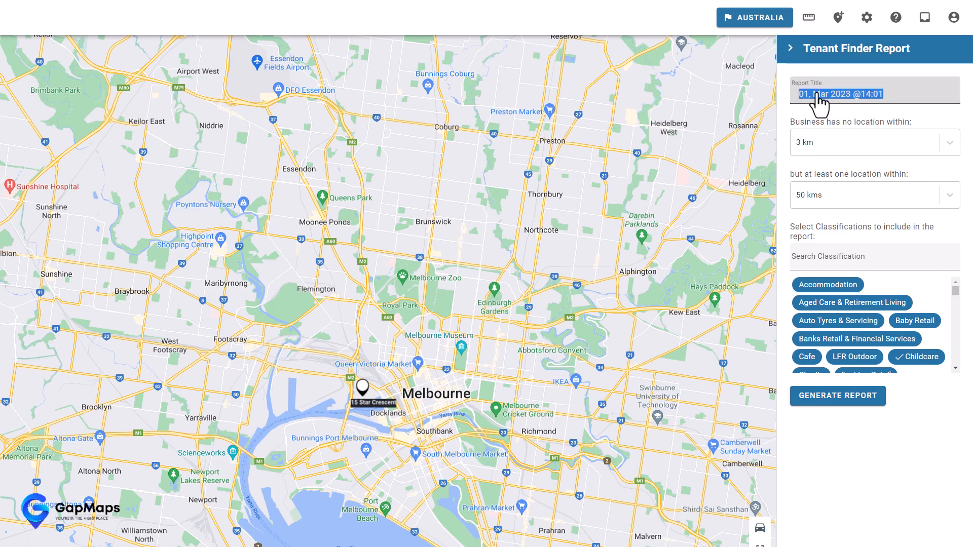
pyautogui.write('3k 50km childcare')
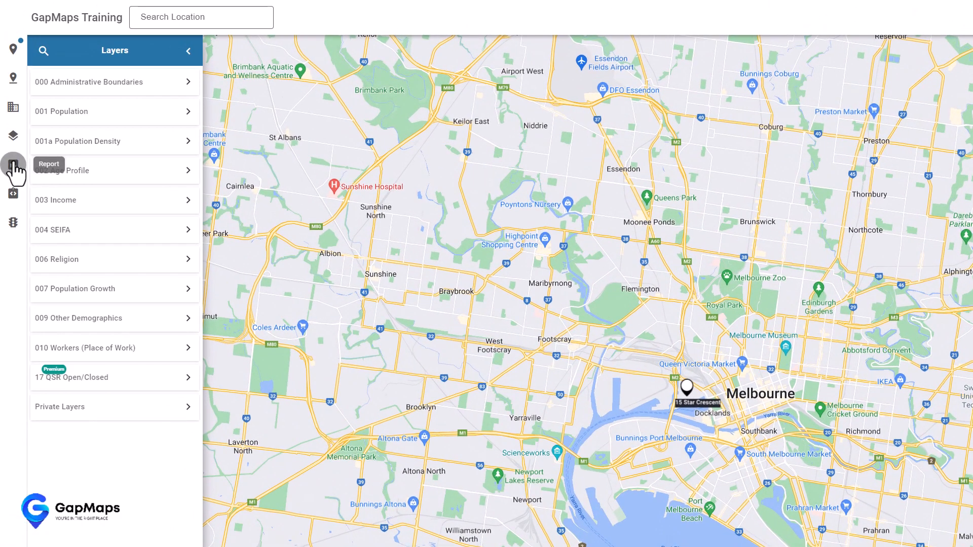
# - Open the saved 3K 50KM CHILDCARE Tenant Finder report to review it, then close it
pyautogui.click(10, 128)
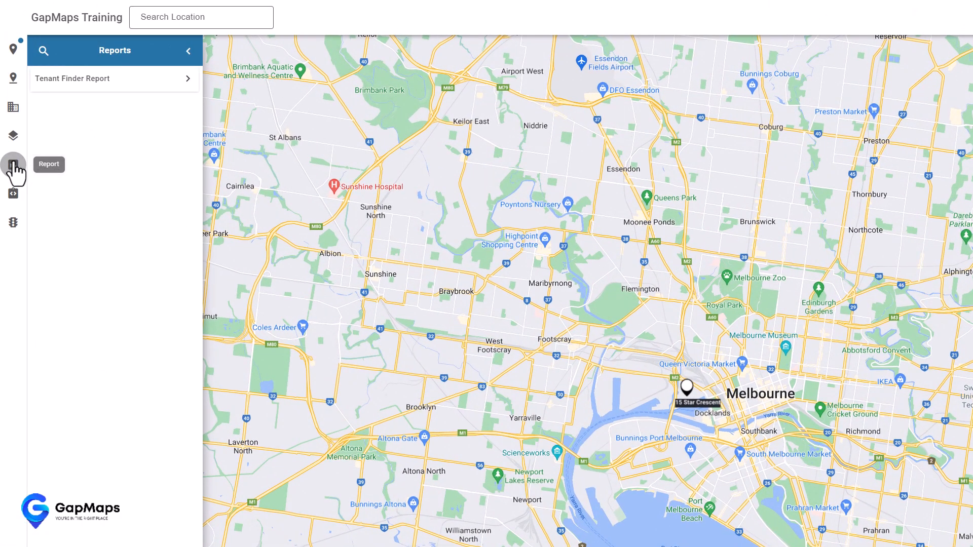
pyautogui.click(129, 81)
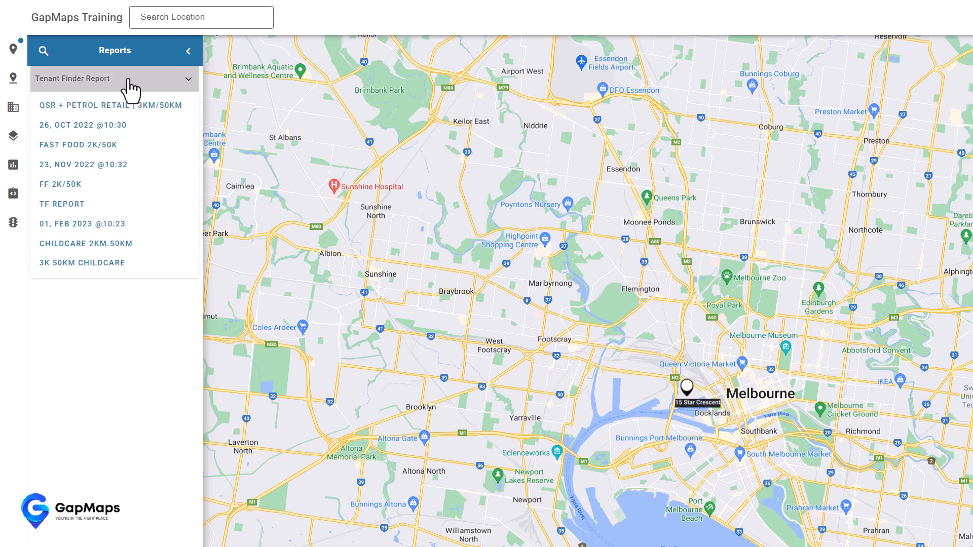
pyautogui.click(97, 264)
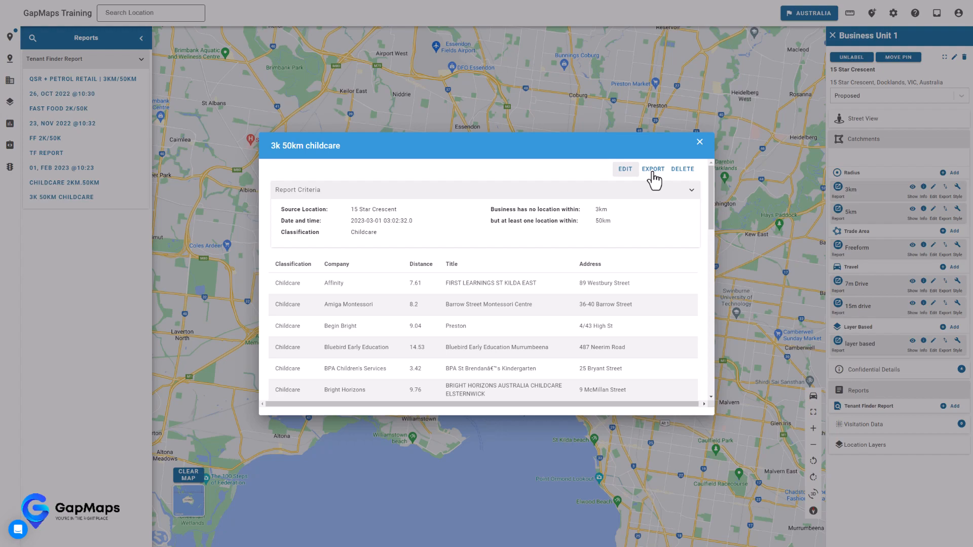
pyautogui.click(699, 143)
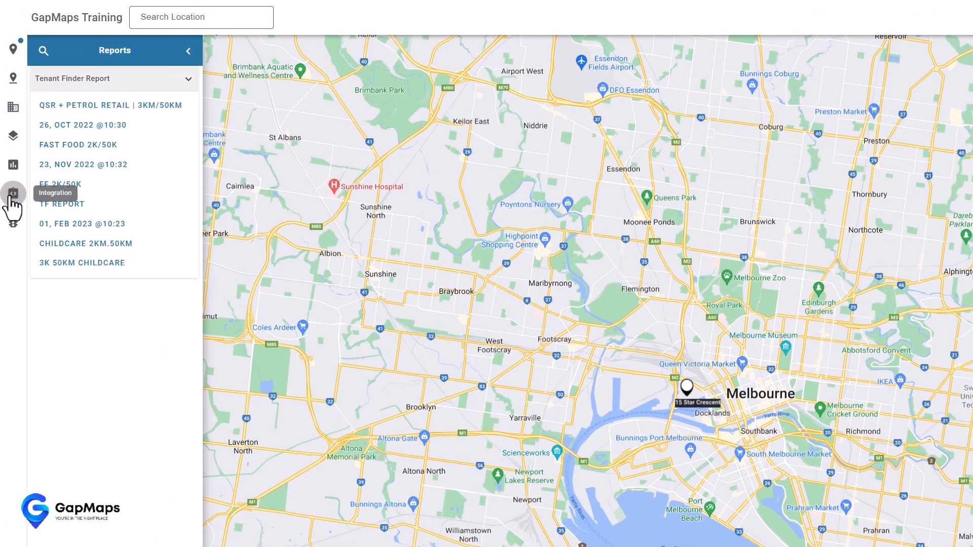
# - Choose the Kindergartens/Child Care Centres category in the Cordell project search
pyautogui.click(10, 147)
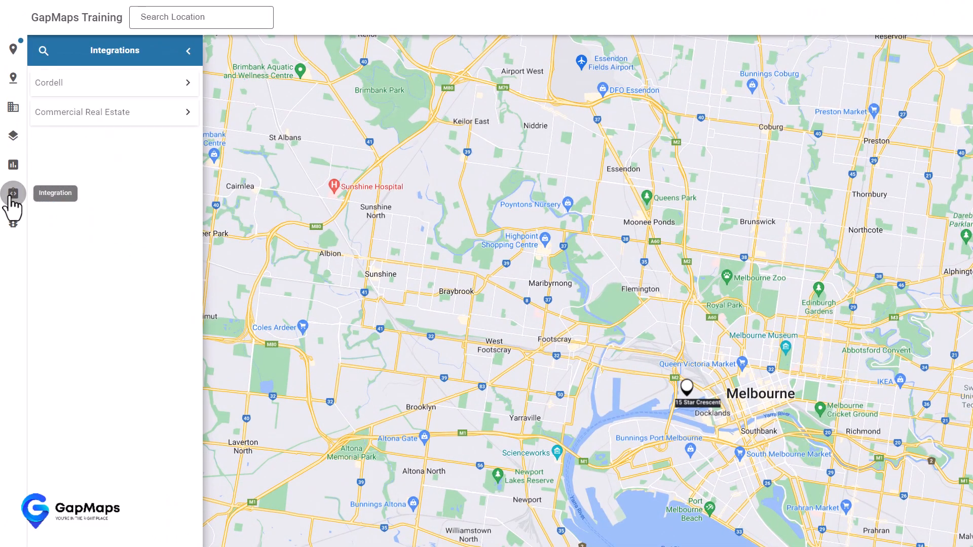
pyautogui.click(155, 94)
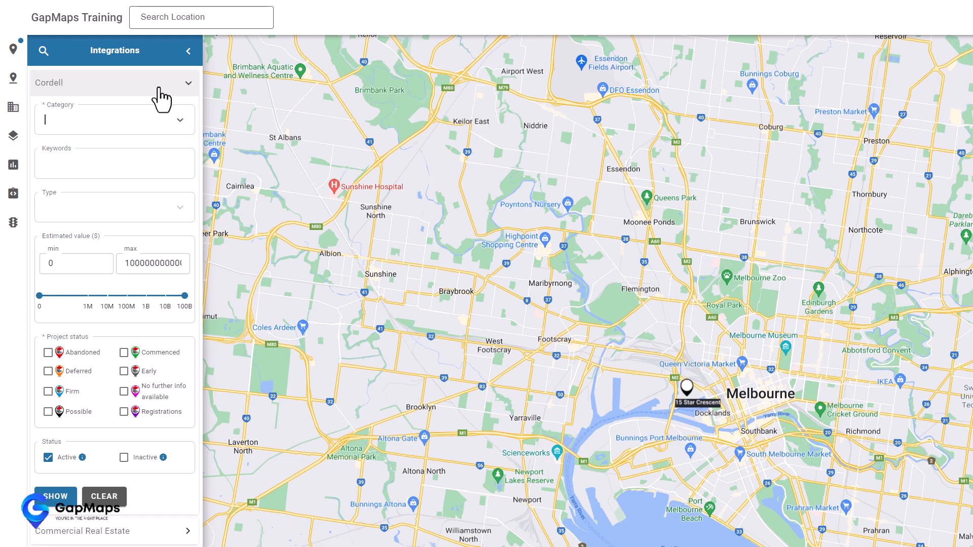
pyautogui.click(175, 132)
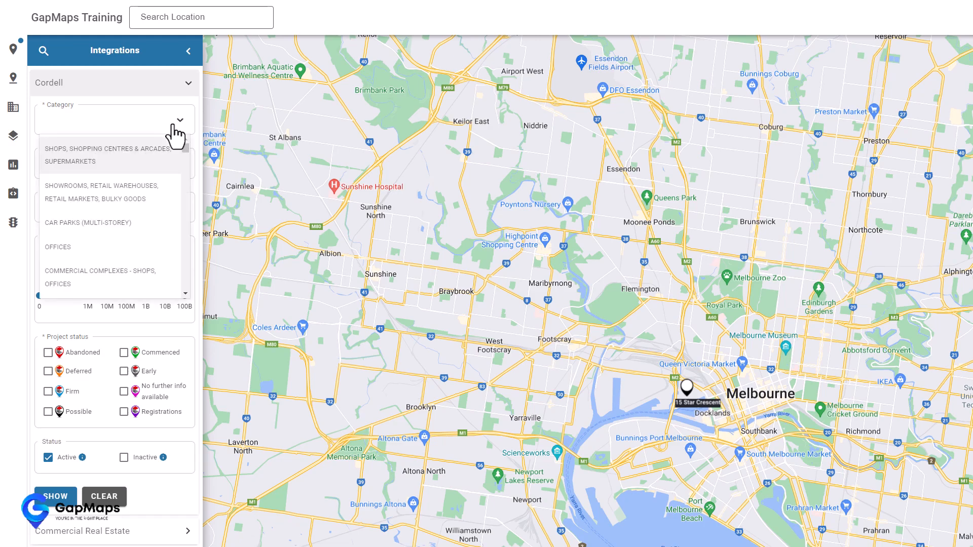
pyautogui.write('chi')
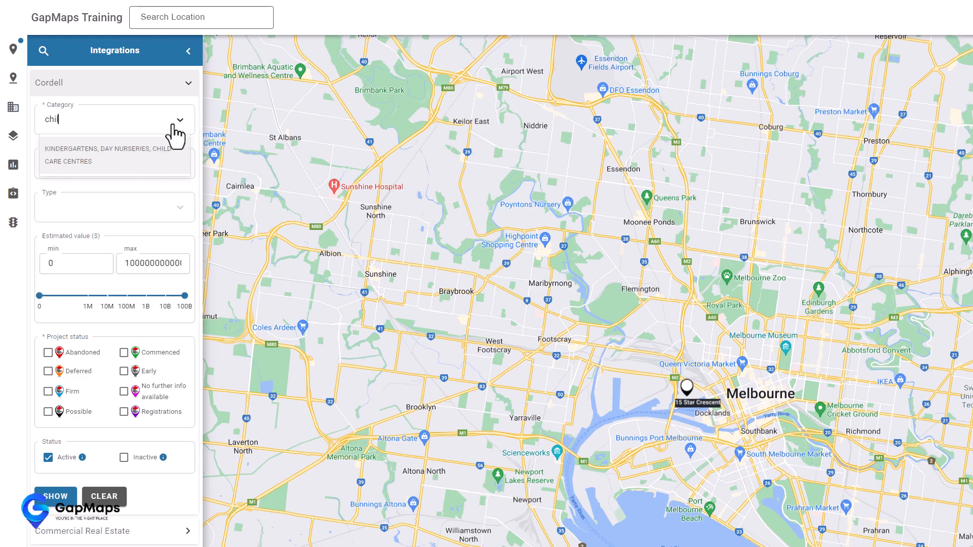
pyautogui.write('l')
pyautogui.click(133, 158)
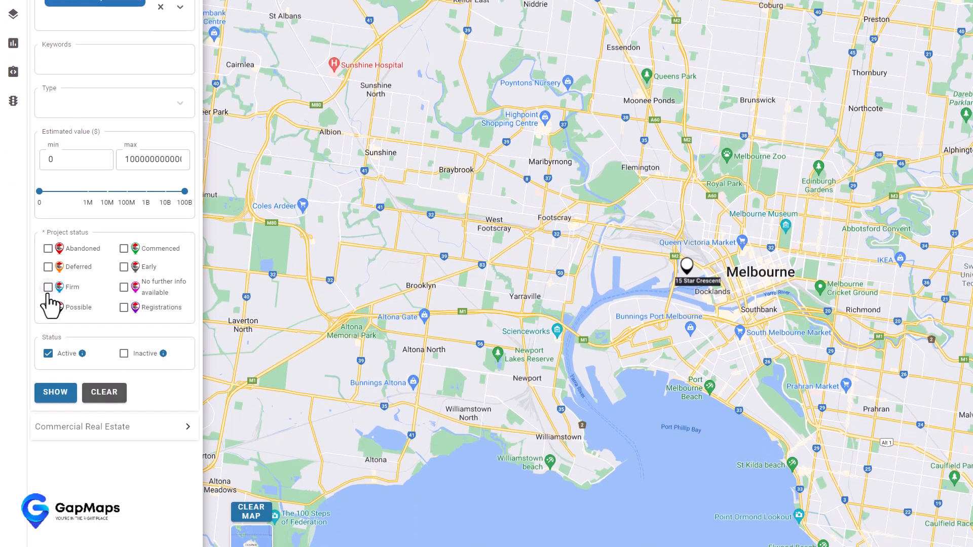
# - Include Firm, Possible, Commenced and Early project statuses in the Cordell filter
pyautogui.click(48, 287)
pyautogui.click(48, 307)
pyautogui.click(124, 248)
pyautogui.click(124, 267)
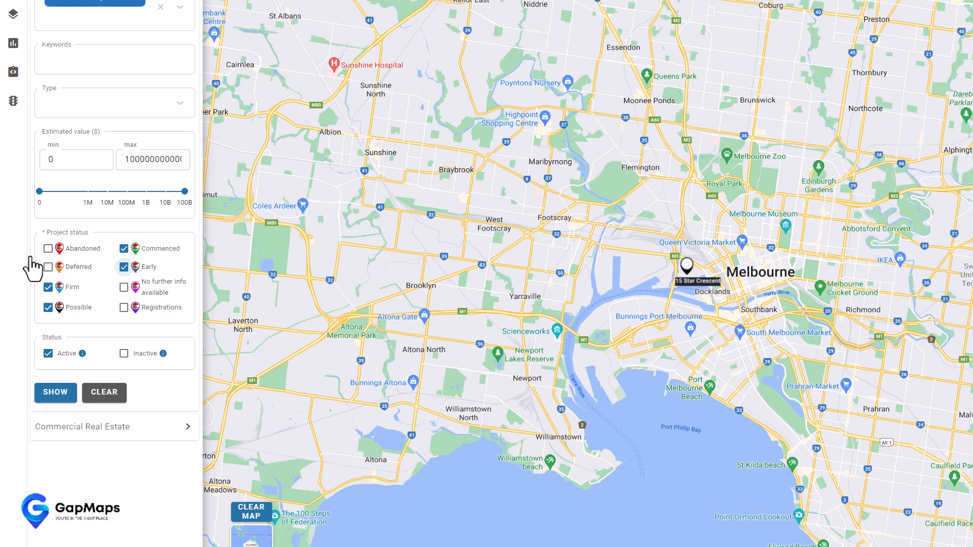
pyautogui.moveTo(84, 347)
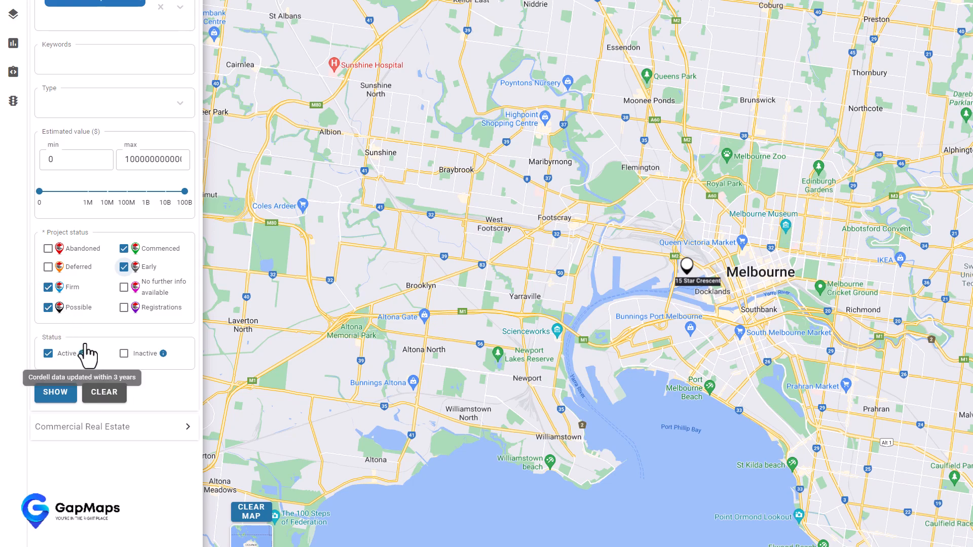
pyautogui.moveTo(169, 357)
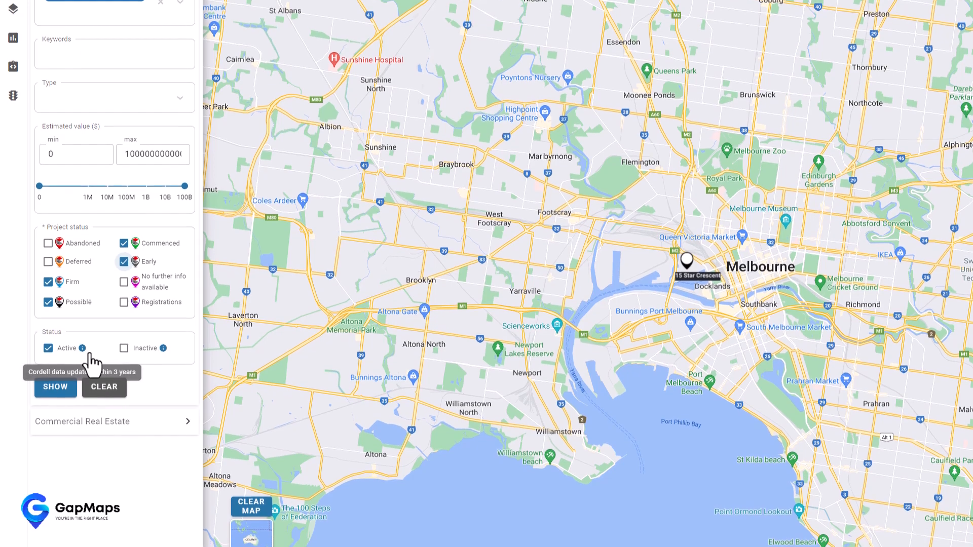
pyautogui.scroll(-1, 90, 358)
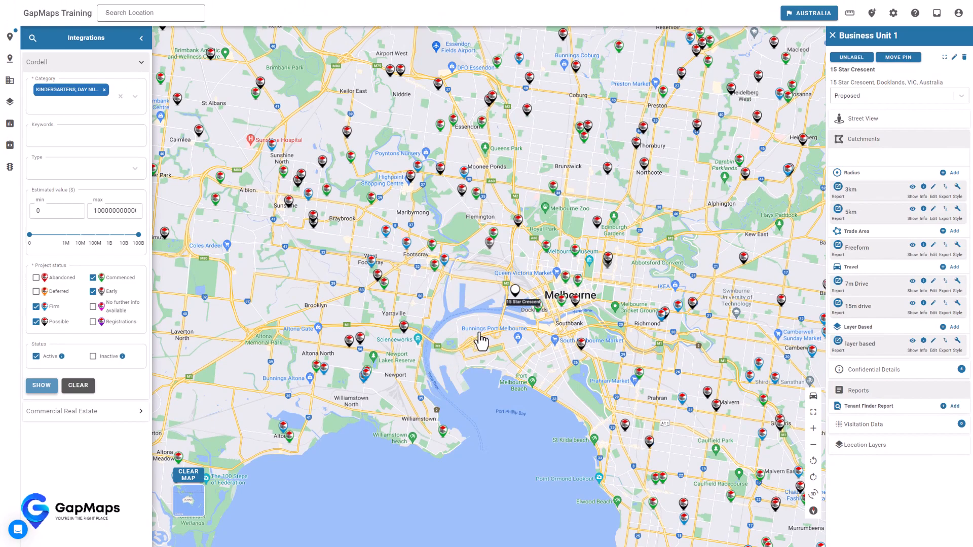
# - View the Whitehall Street child care project's Cordell details, then bring up Commercial Real Estate filters
pyautogui.click(446, 260)
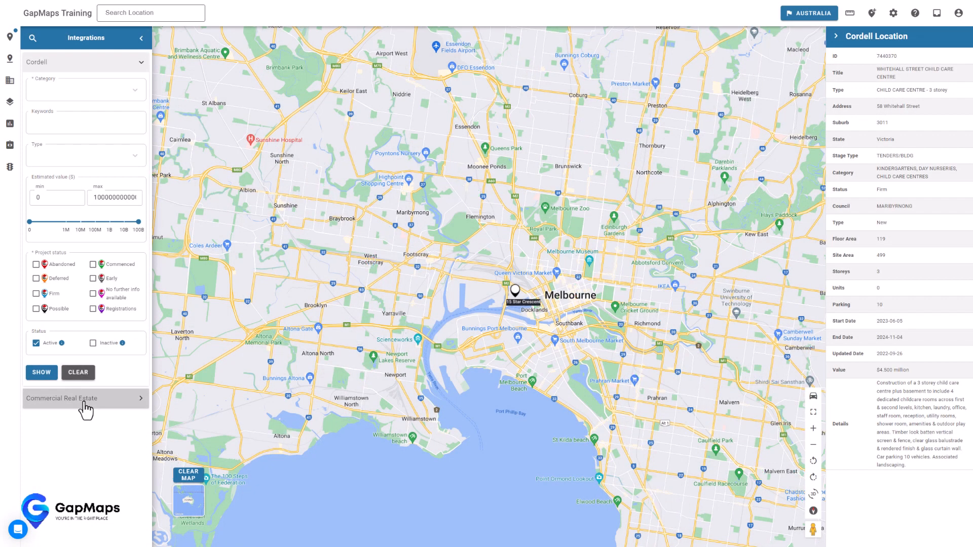
pyautogui.click(84, 401)
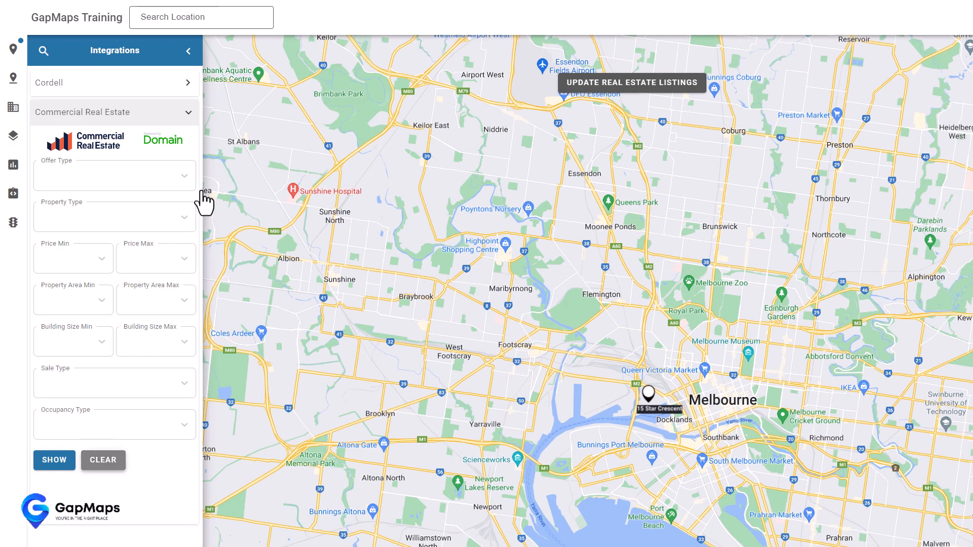
# - Filter listings to For Sale, Offices and Auction, map them, and open a Kensington office listing
pyautogui.click(182, 186)
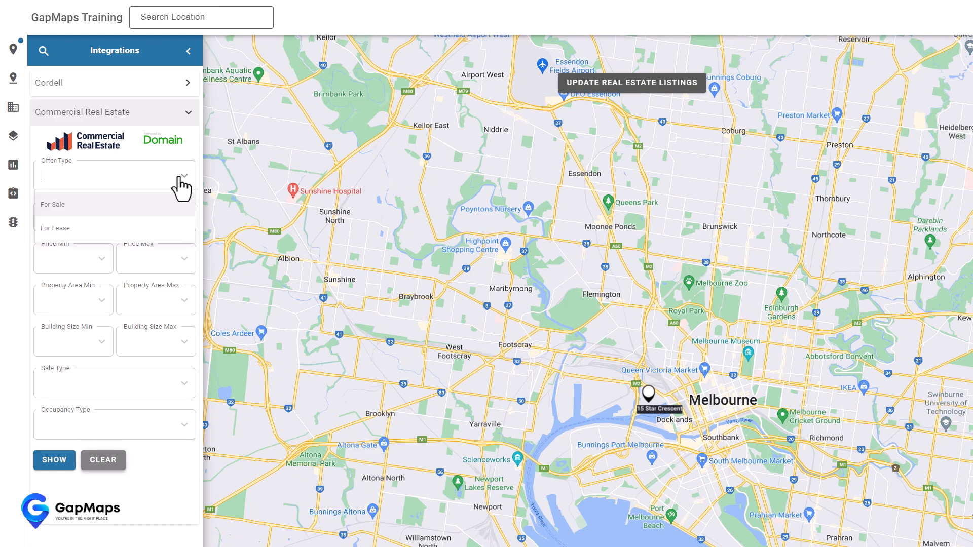
pyautogui.click(113, 218)
pyautogui.click(112, 217)
pyautogui.click(72, 245)
pyautogui.scroll(-3, 113, 249)
pyautogui.click(152, 259)
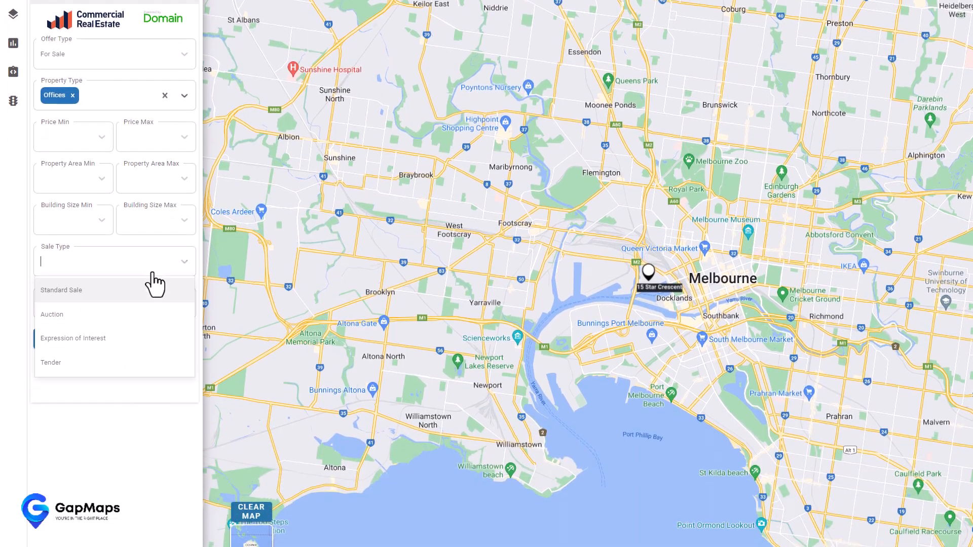
pyautogui.click(105, 319)
pyautogui.scroll(-2, 96, 294)
pyautogui.click(54, 281)
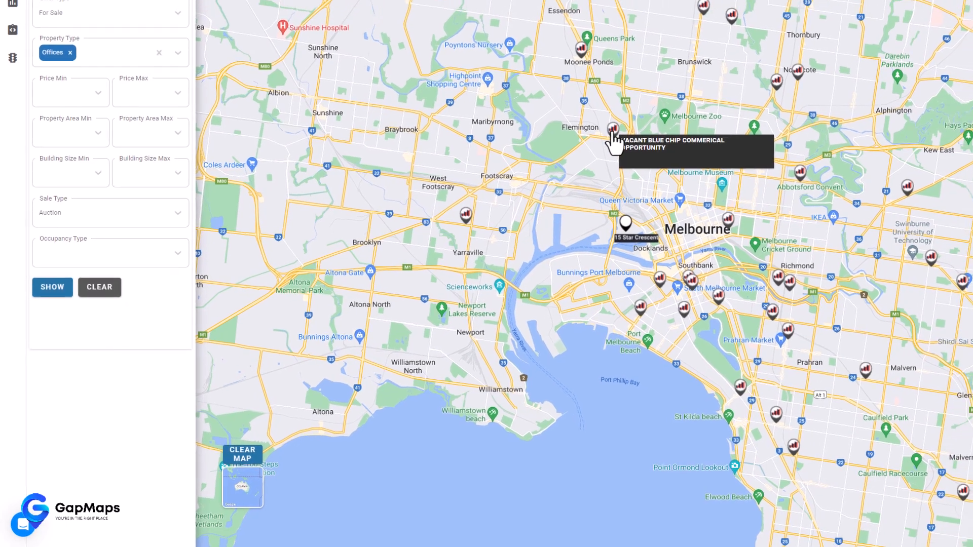
pyautogui.click(614, 130)
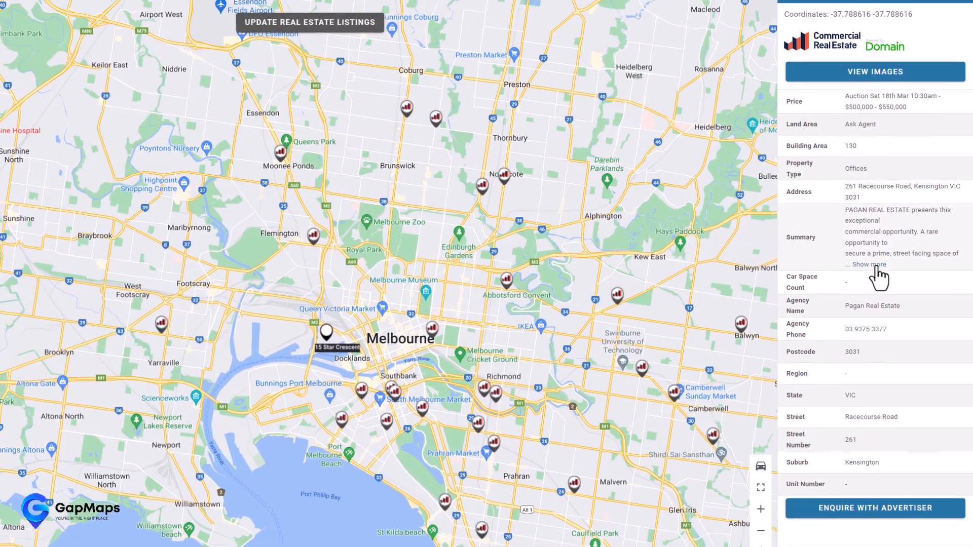
# - Expand the Kensington office's summary and step through its photos, then open the advertiser's listing page
pyautogui.click(876, 265)
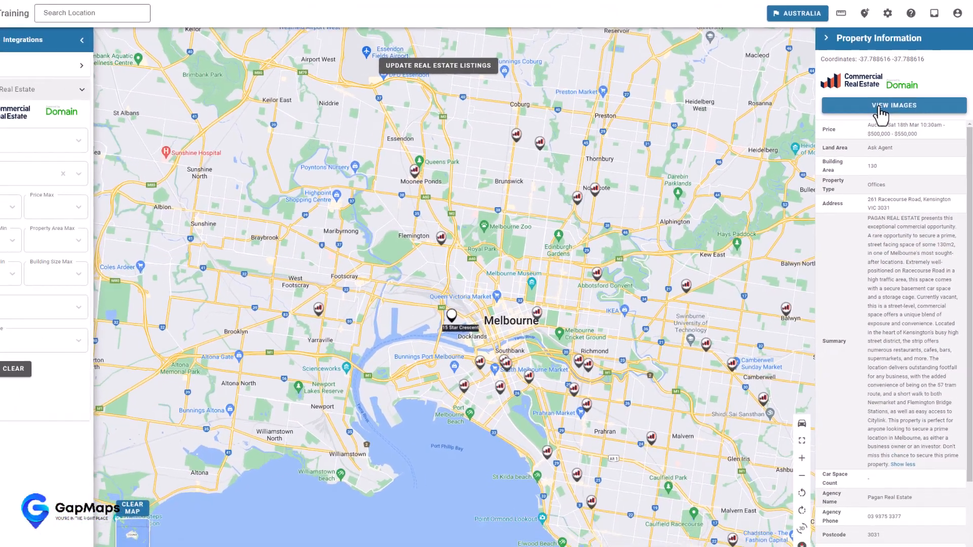
pyautogui.click(880, 107)
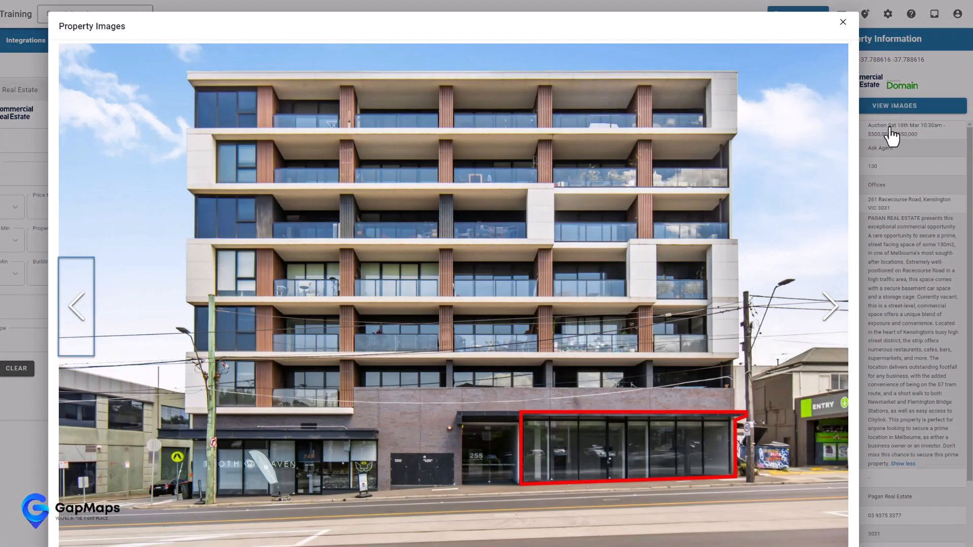
pyautogui.click(827, 311)
pyautogui.click(903, 296)
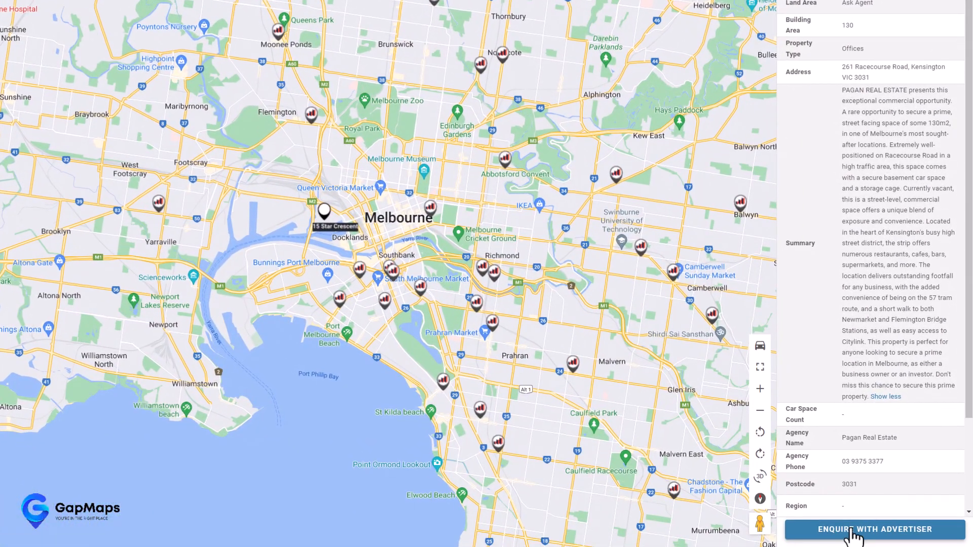
pyautogui.click(851, 531)
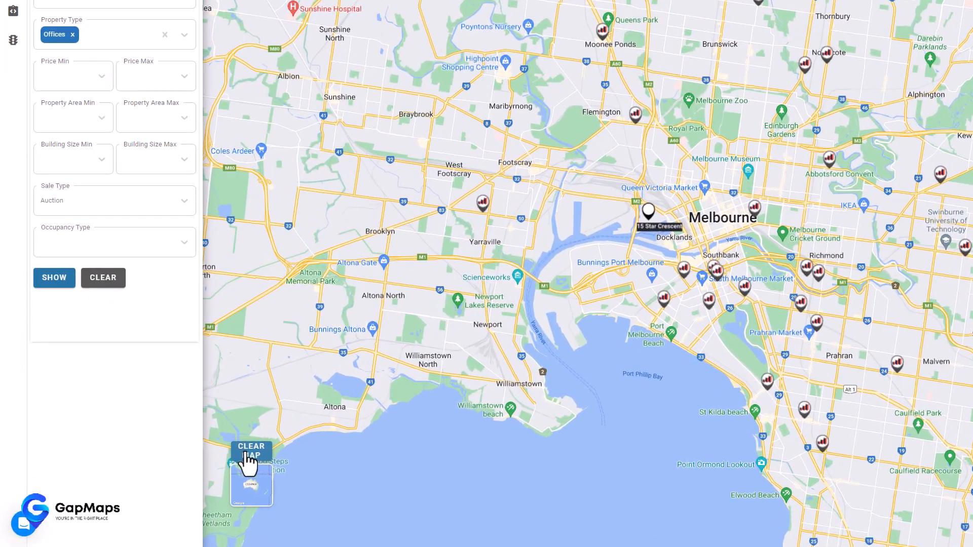
# - Clear the listing pins, then switch the base map to Google satellite and then Mapbox Light
pyautogui.click(246, 455)
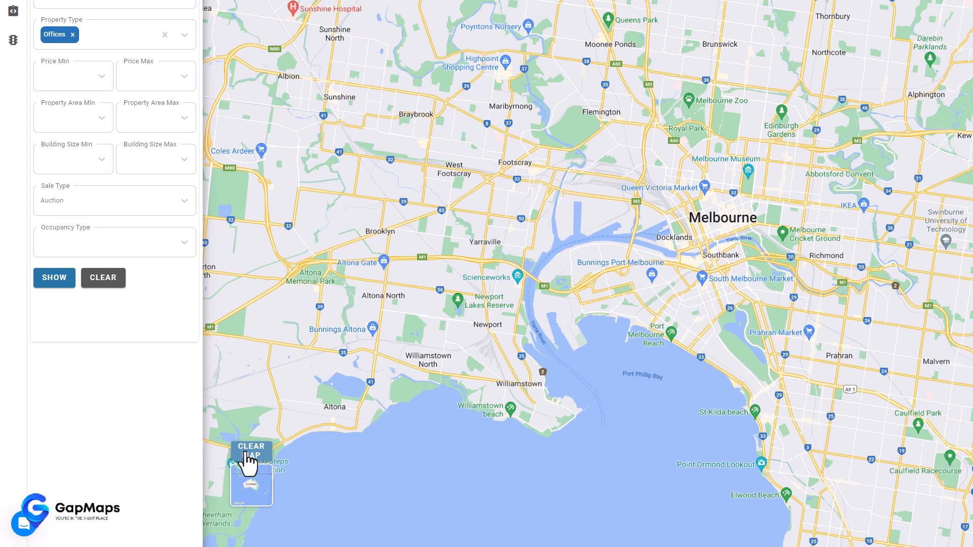
pyautogui.click(260, 491)
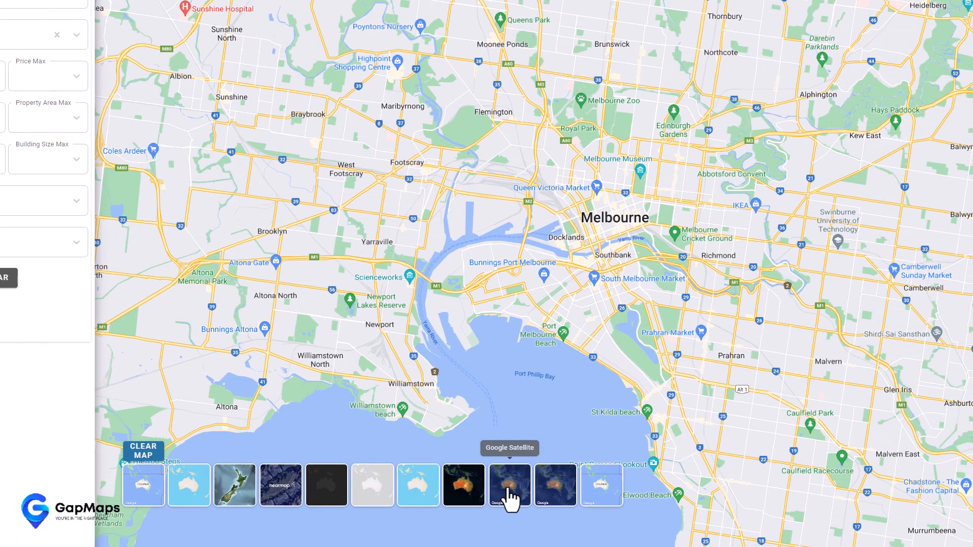
pyautogui.click(617, 489)
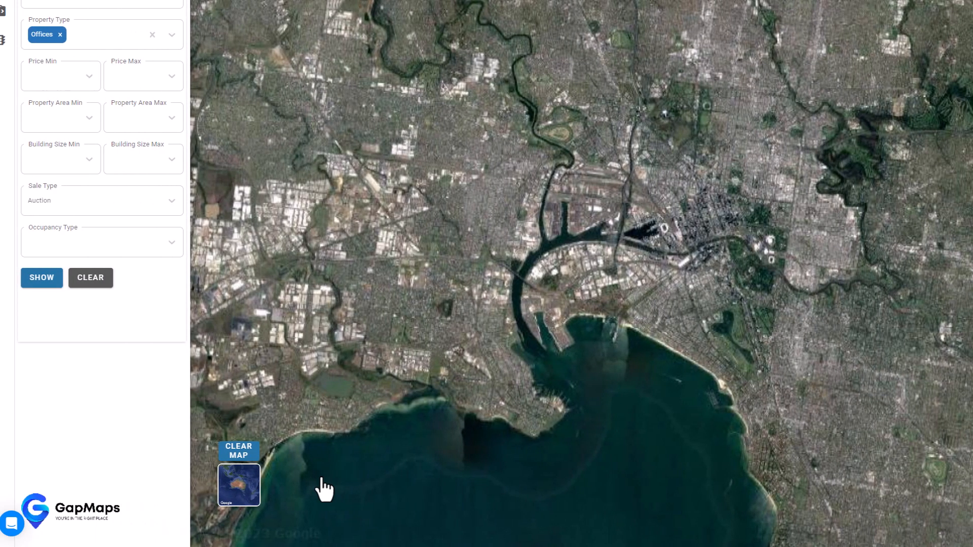
pyautogui.click(143, 485)
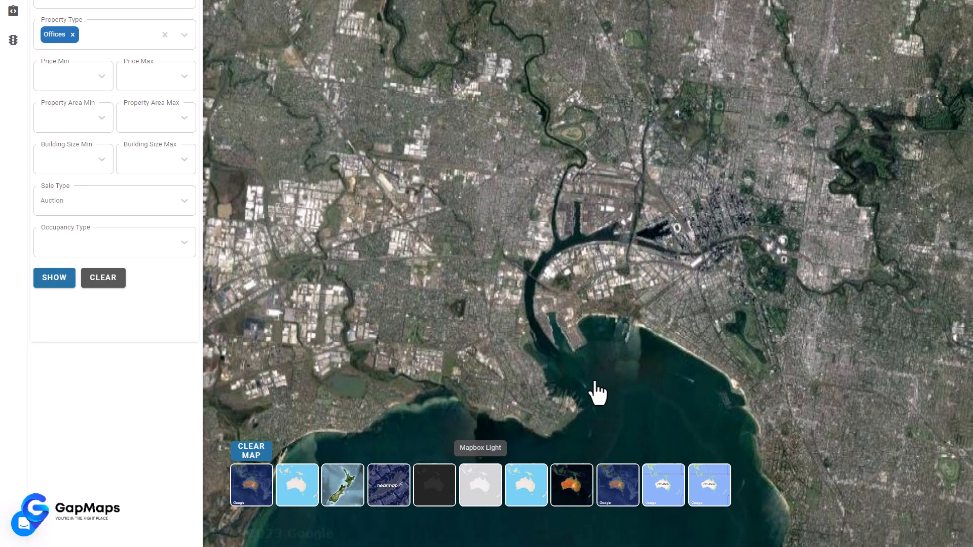
pyautogui.click(480, 486)
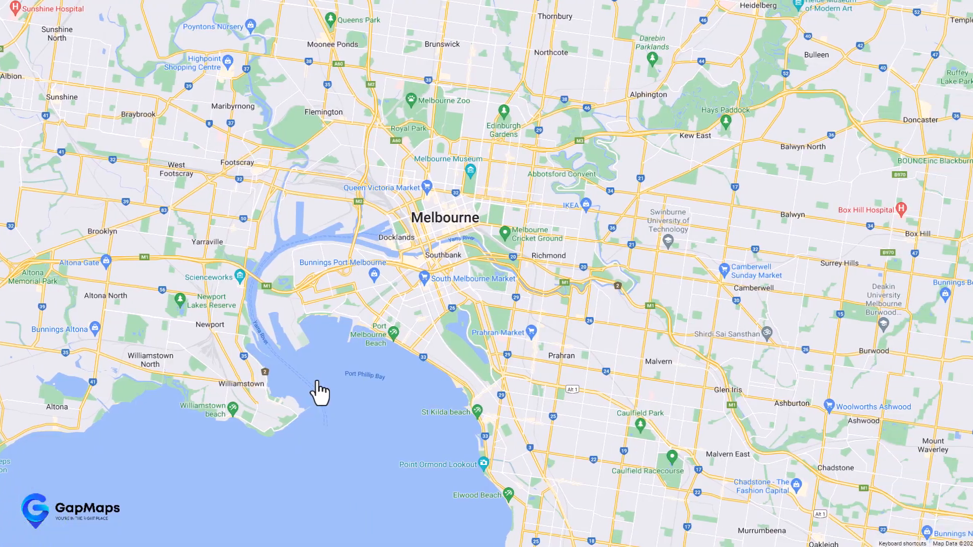
# - Drop Pegman near Brunswick for a Street View preview, then move, enlarge and shrink the preview
pyautogui.moveTo(319, 391); pyautogui.dragTo(274, 393)
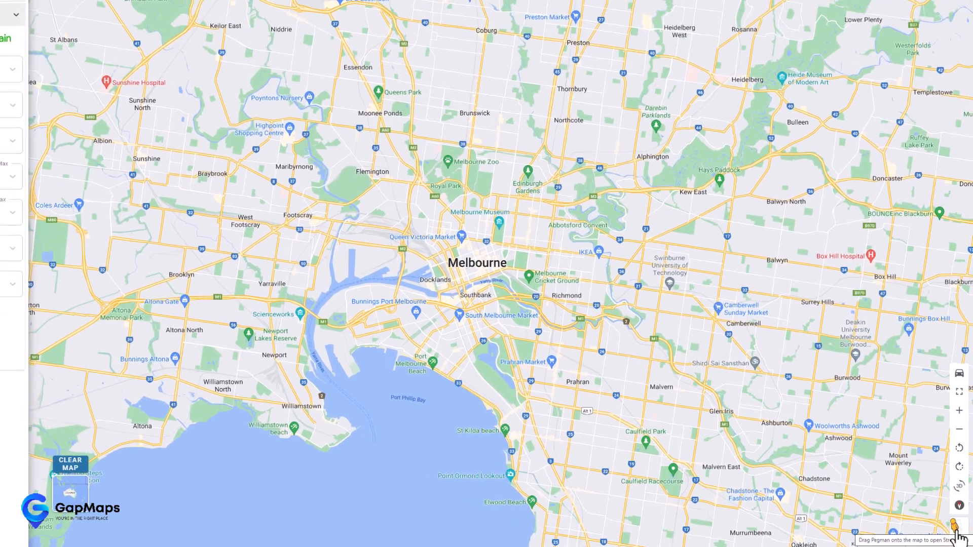
pyautogui.moveTo(957, 536); pyautogui.dragTo(440, 101)
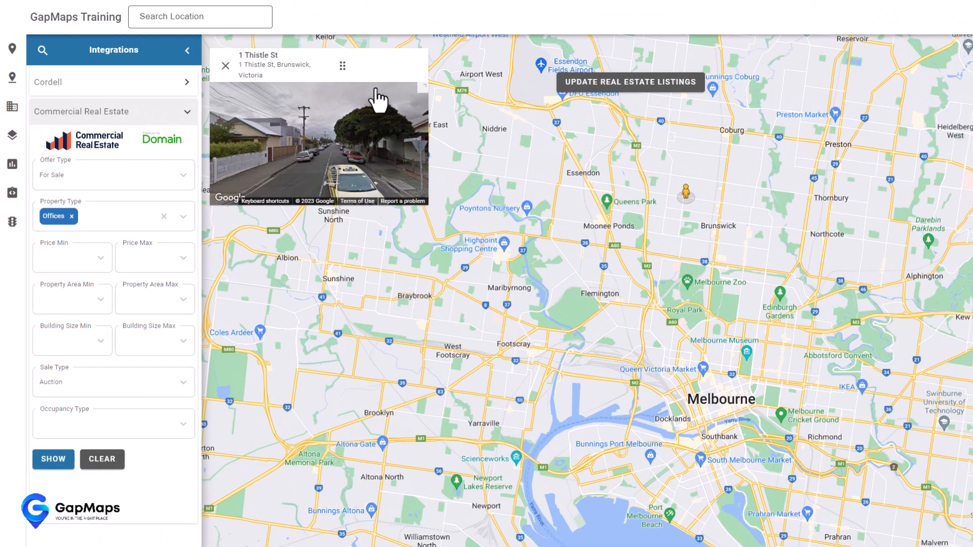
pyautogui.moveTo(342, 65); pyautogui.dragTo(399, 188)
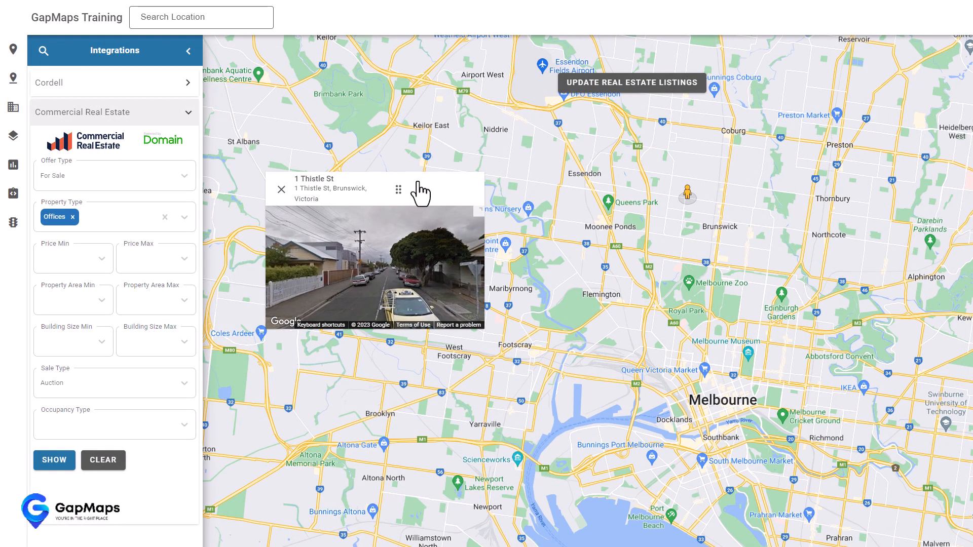
pyautogui.moveTo(479, 212); pyautogui.dragTo(579, 161)
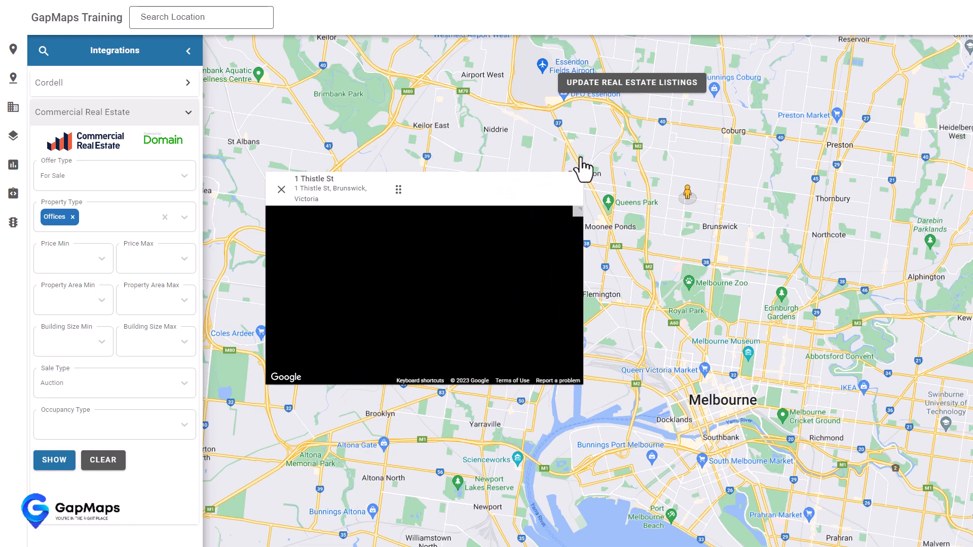
pyautogui.moveTo(578, 202); pyautogui.dragTo(467, 276)
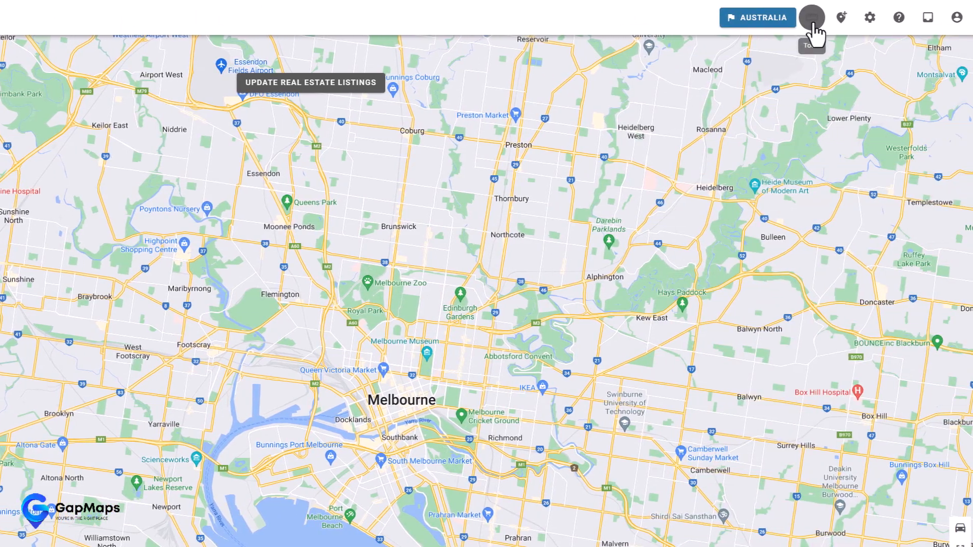
# - Measure a 6.58 km distance from near Heidelberg West with the ruler tool, then clear it
pyautogui.click(810, 23)
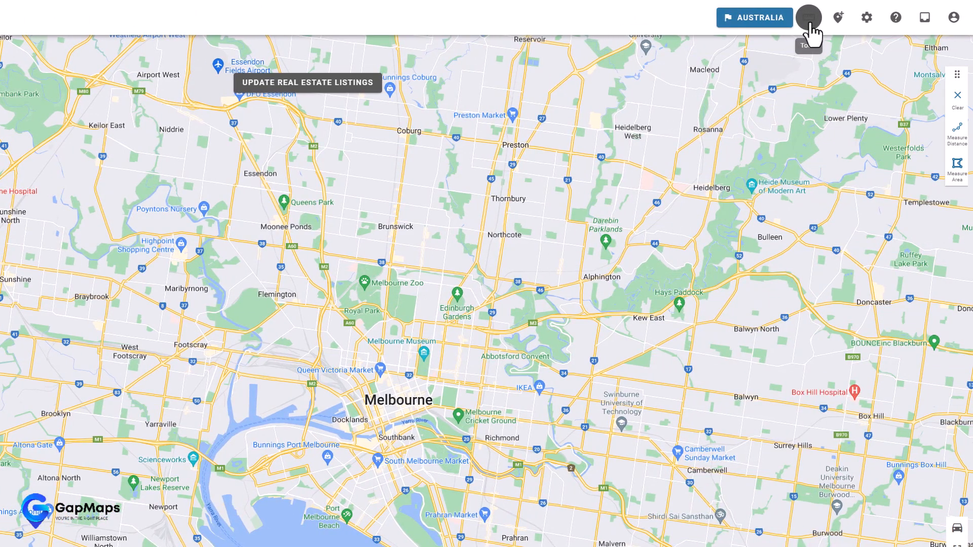
pyautogui.moveTo(957, 75); pyautogui.dragTo(884, 76)
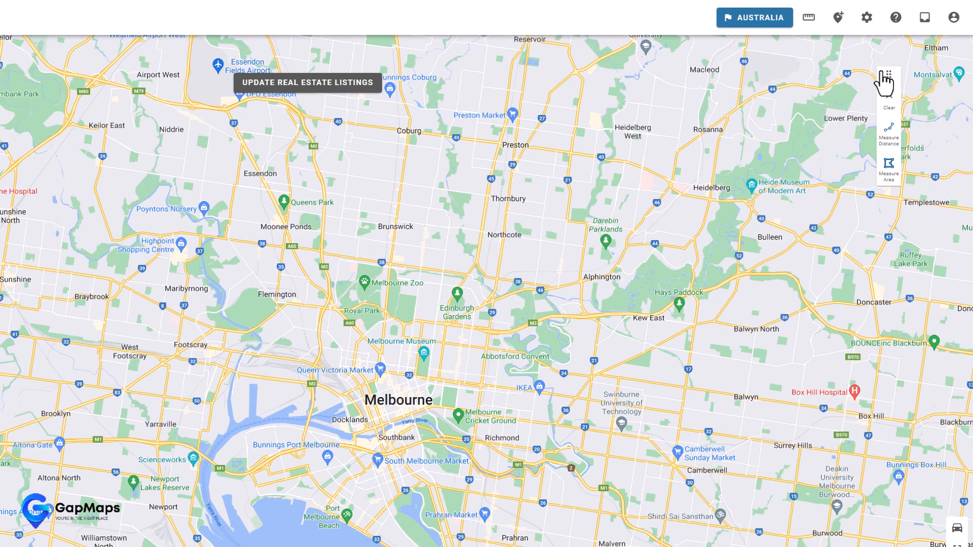
pyautogui.click(886, 133)
pyautogui.click(663, 146)
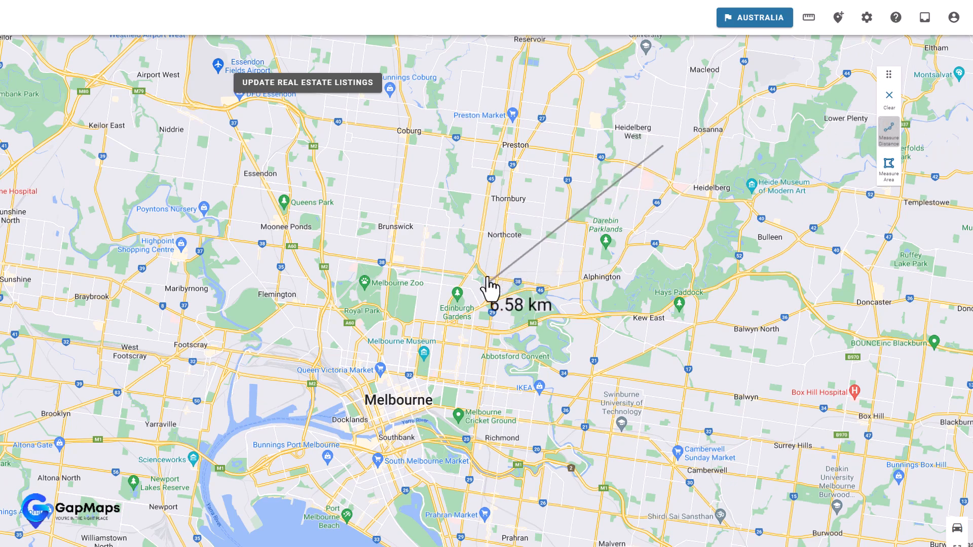
pyautogui.press('Escape')
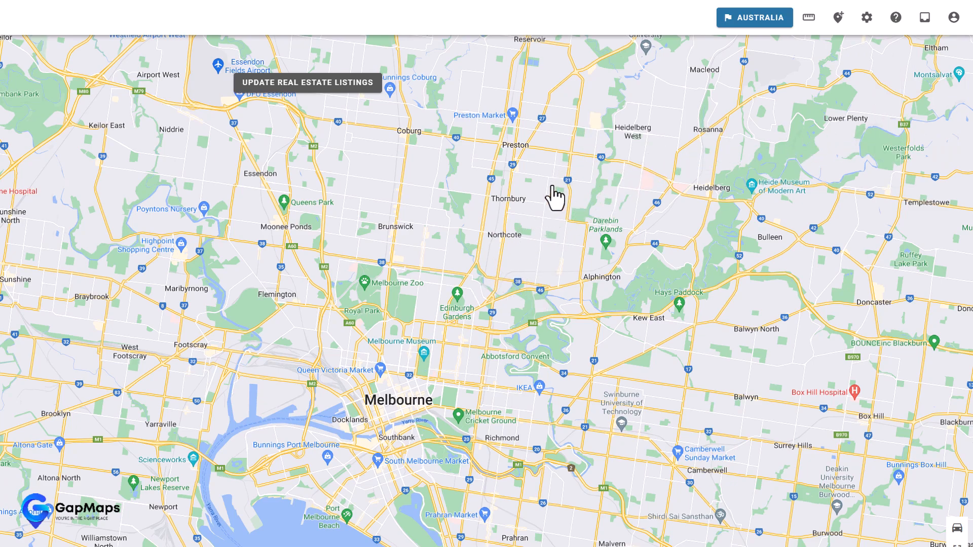
# - Pan and zoom the map east until it centres on Doncaster
pyautogui.moveTo(553, 184); pyautogui.dragTo(441, 409)
pyautogui.scroll(-1, 443, 392)
pyautogui.scroll(-1, 445, 403)
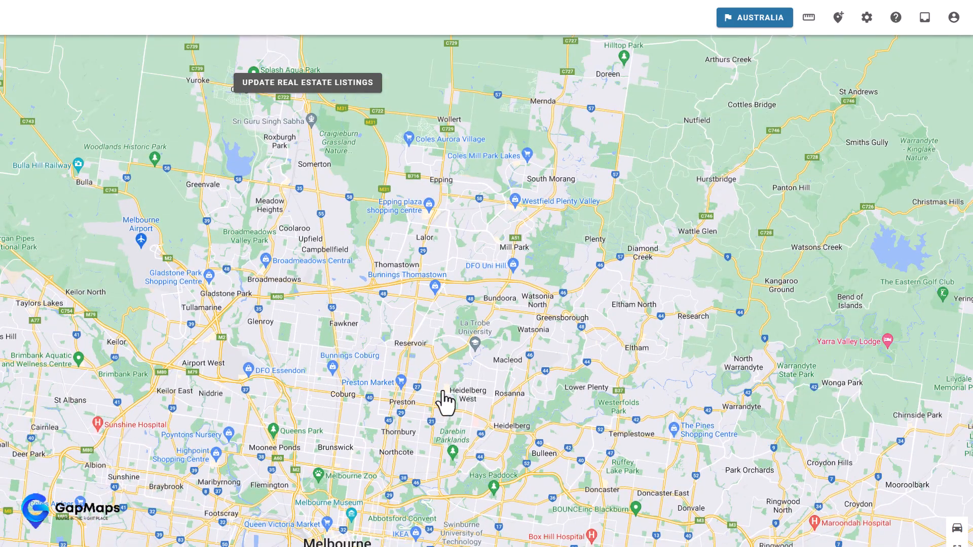
pyautogui.moveTo(478, 504); pyautogui.dragTo(215, 412)
pyautogui.scroll(3, 326, 422)
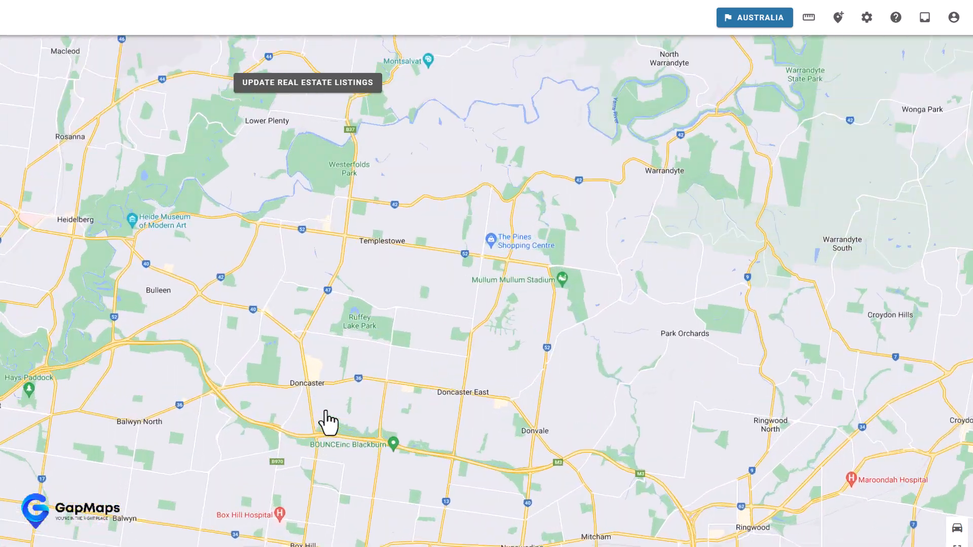
pyautogui.moveTo(296, 397); pyautogui.dragTo(326, 404)
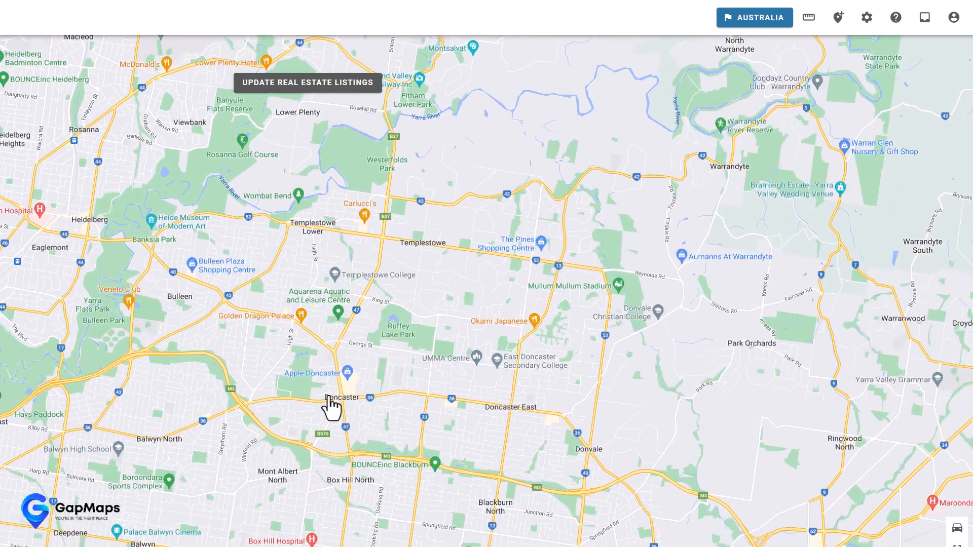
# - Drop a new search location near Doncaster and nudge its marker slightly east
pyautogui.click(839, 22)
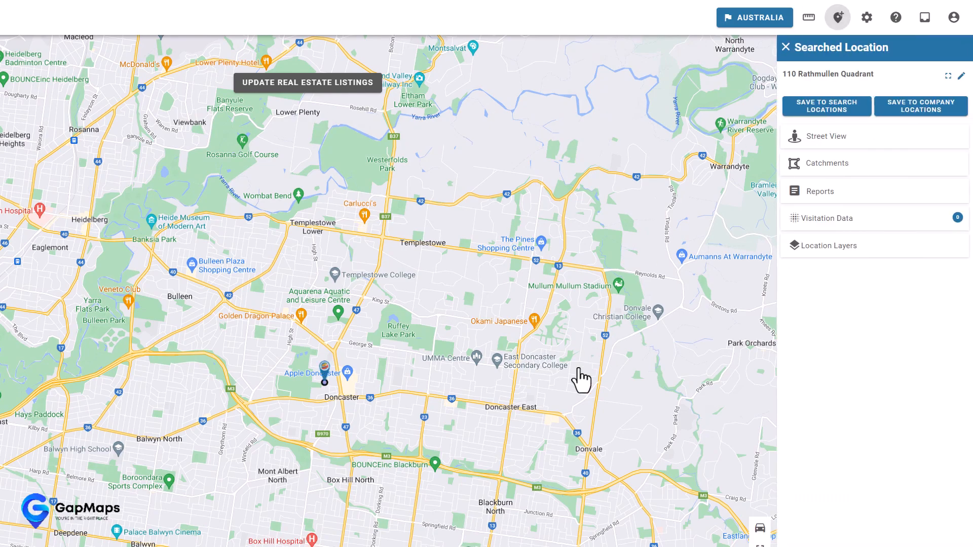
pyautogui.moveTo(325, 379)
pyautogui.mouseDown()
pyautogui.moveTo(347, 381)
pyautogui.moveTo(343, 399)
pyautogui.mouseUp()
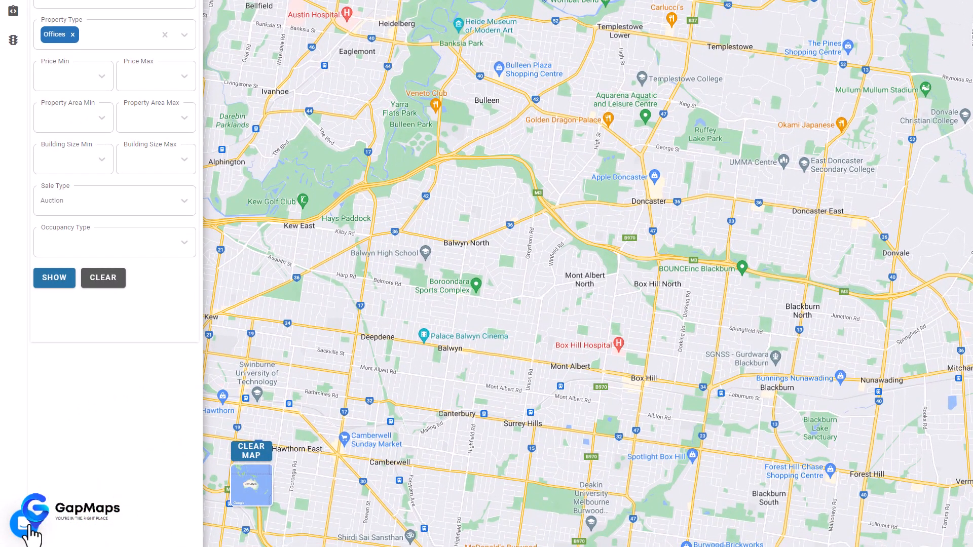
# - Open the Getting Started article 'Viewing my Company Locations' from the help messenger in the full help center
pyautogui.click(29, 527)
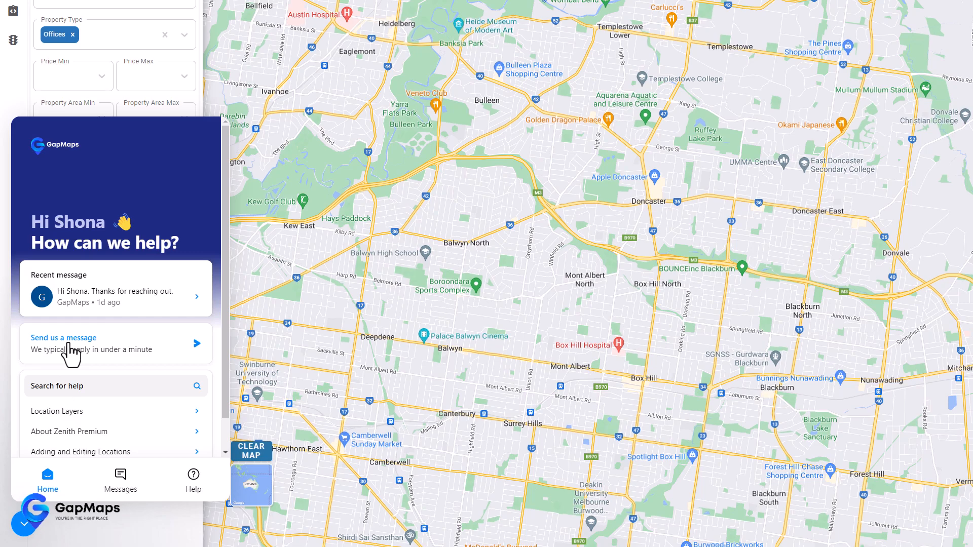
pyautogui.click(193, 476)
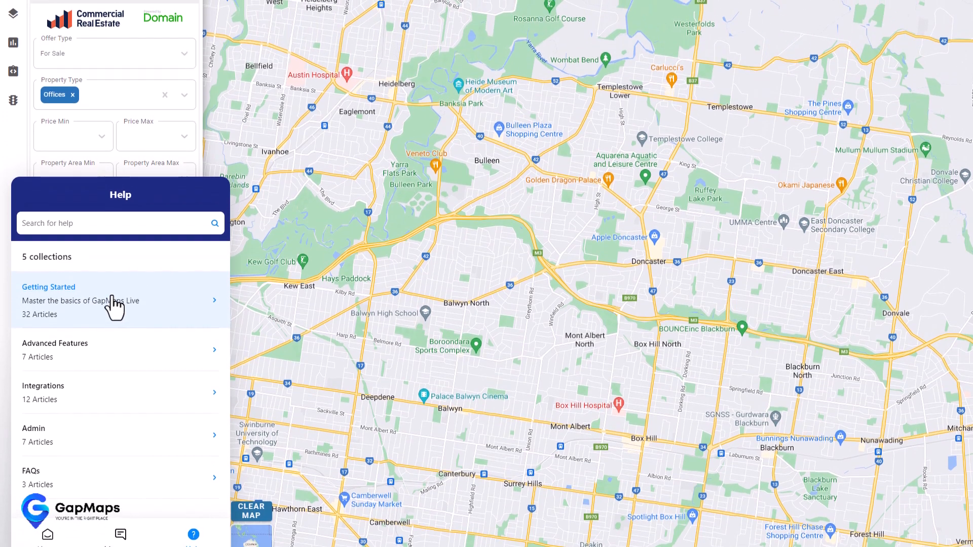
pyautogui.click(114, 248)
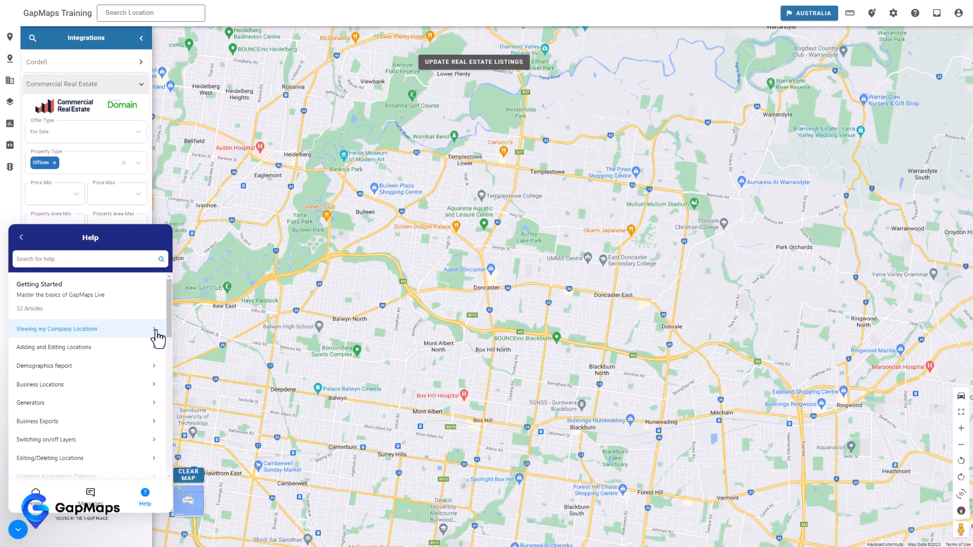
pyautogui.click(202, 318)
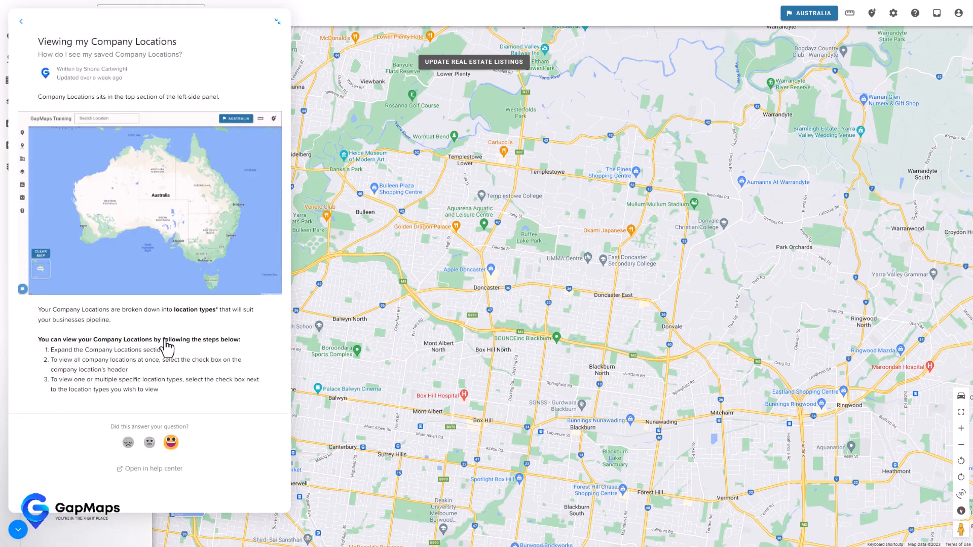
pyautogui.click(140, 469)
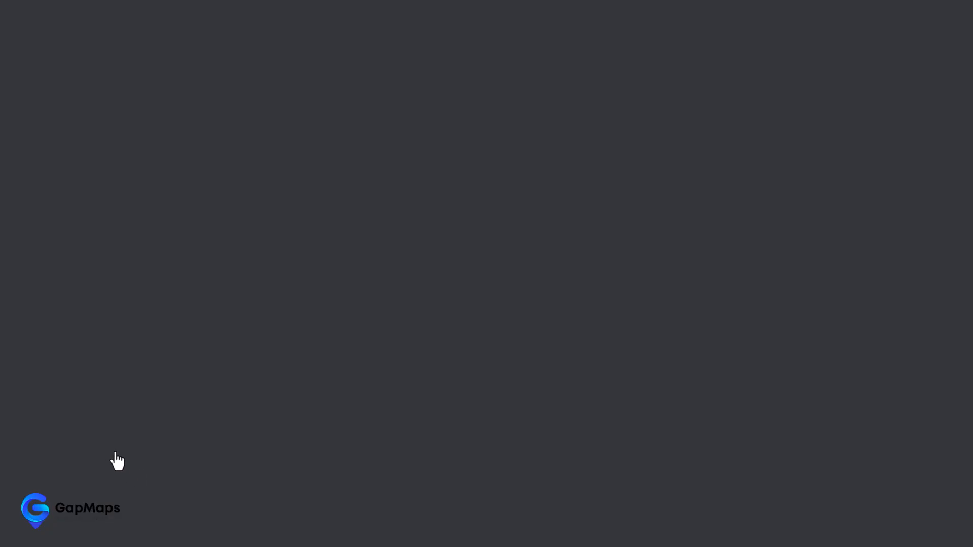